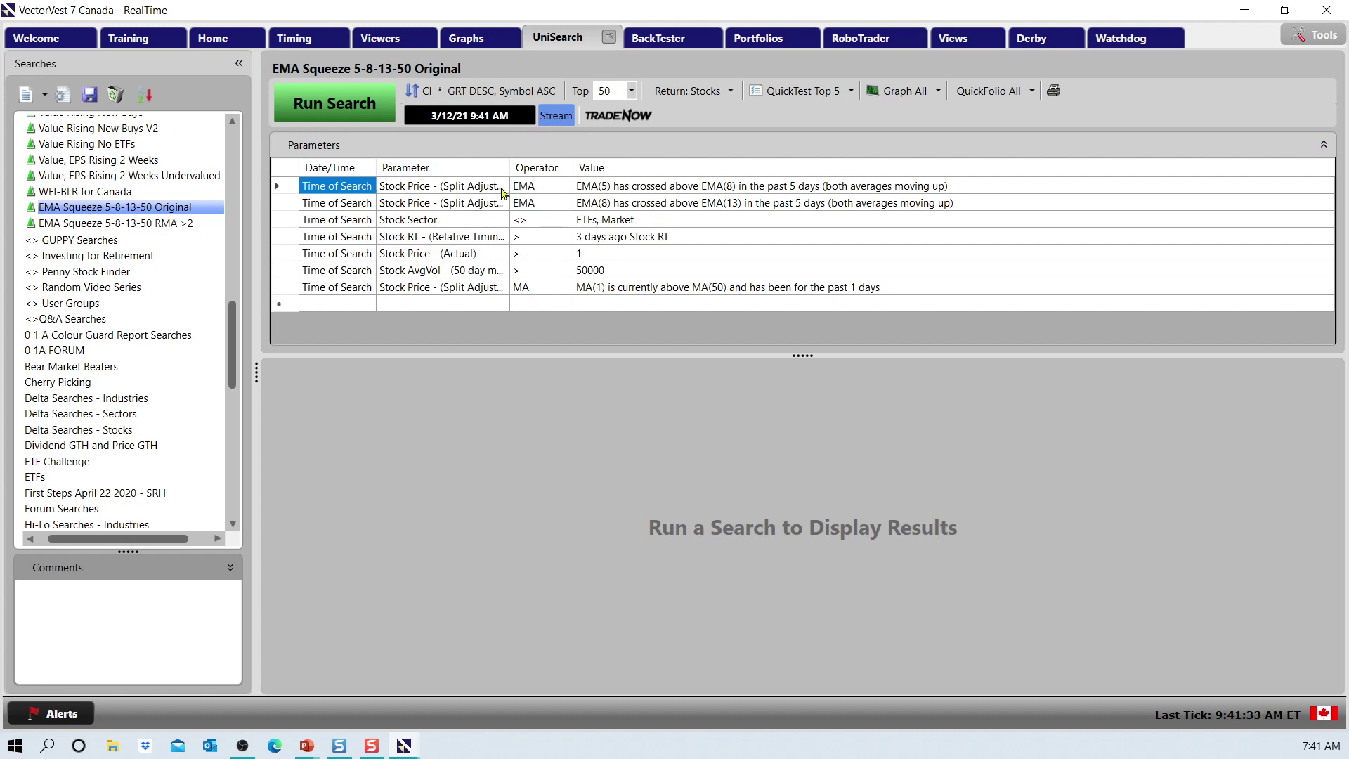
Define the first criterion as stock Price - (Split Adjusted), EMA: 5-day crossed above 8-day in the past 5 days, both averages moving up
{"action": "left_click", "coordinate": [457, 190]}
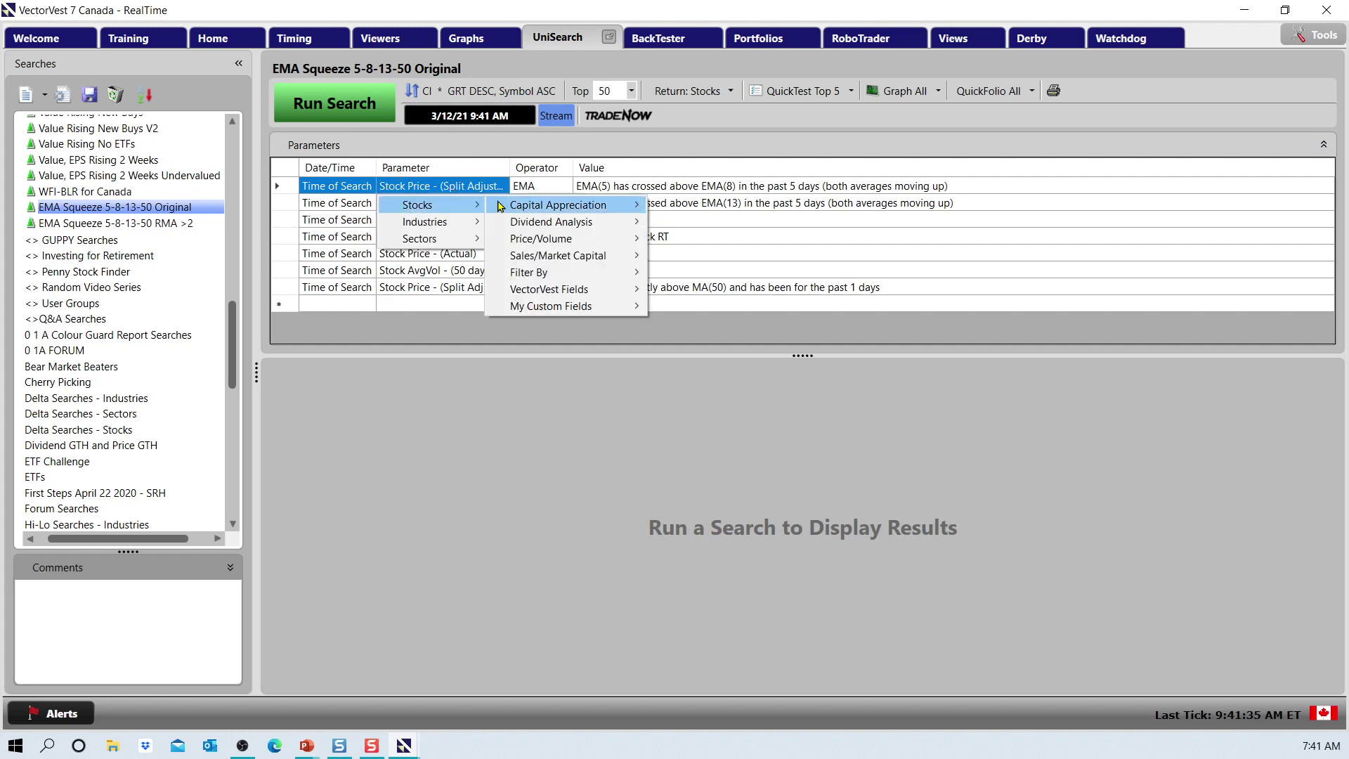
{"action": "mouse_move", "coordinate": [540, 241]}
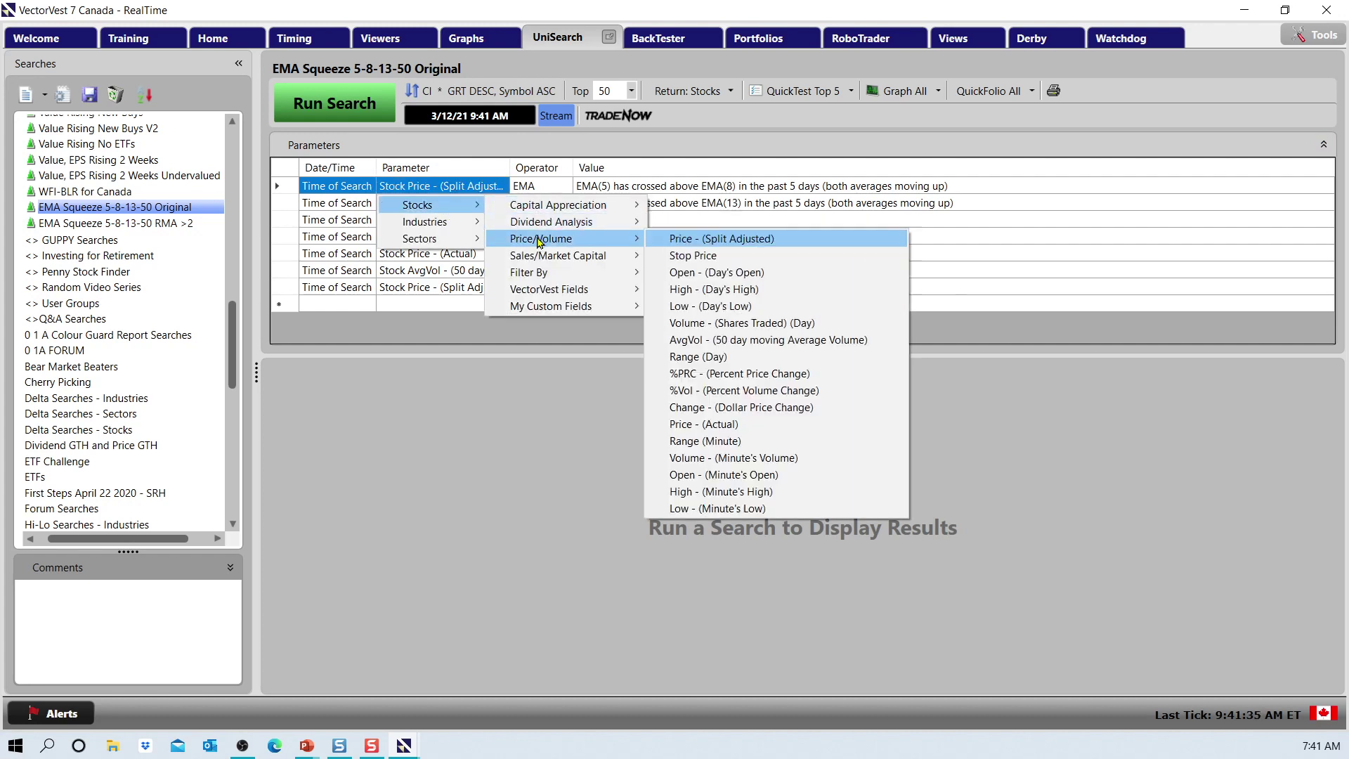
{"action": "left_click", "coordinate": [712, 244]}
{"action": "left_click", "coordinate": [554, 190]}
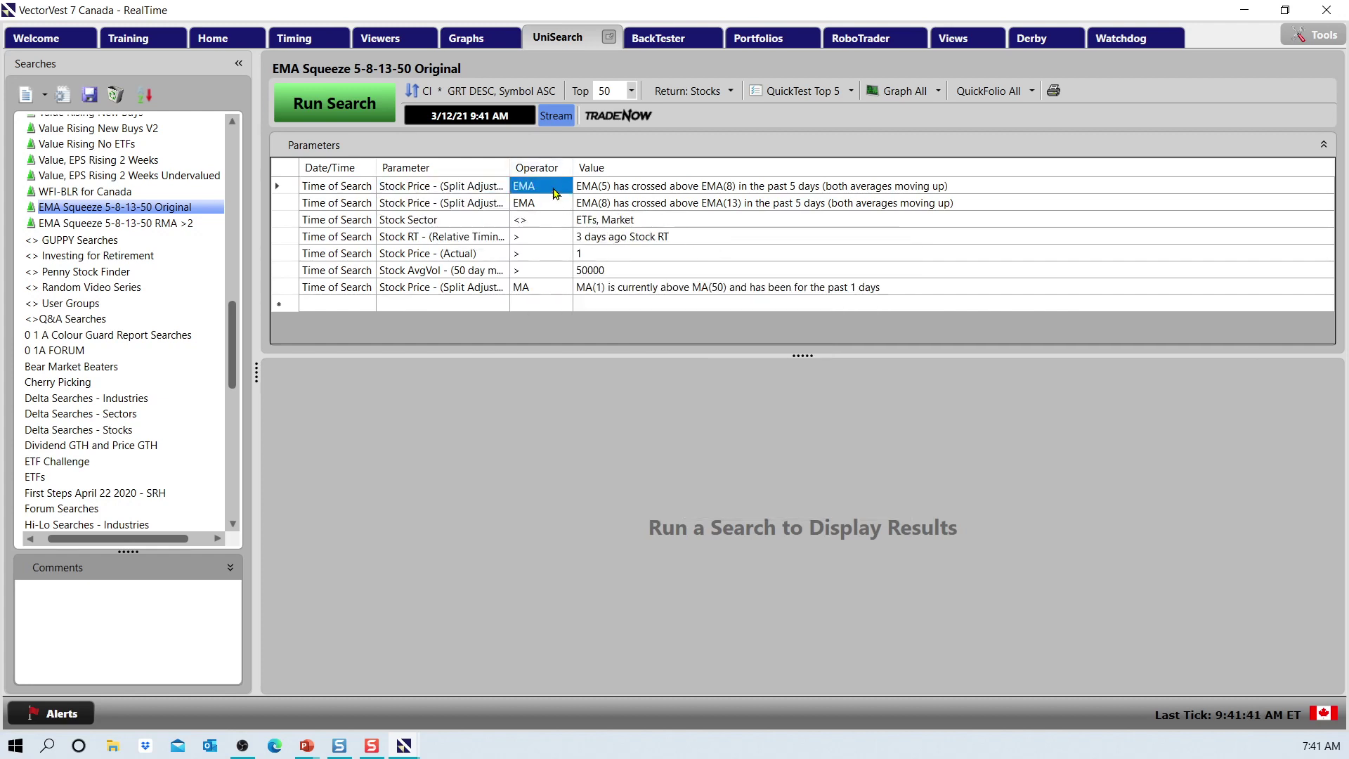
{"action": "mouse_move", "coordinate": [554, 210]}
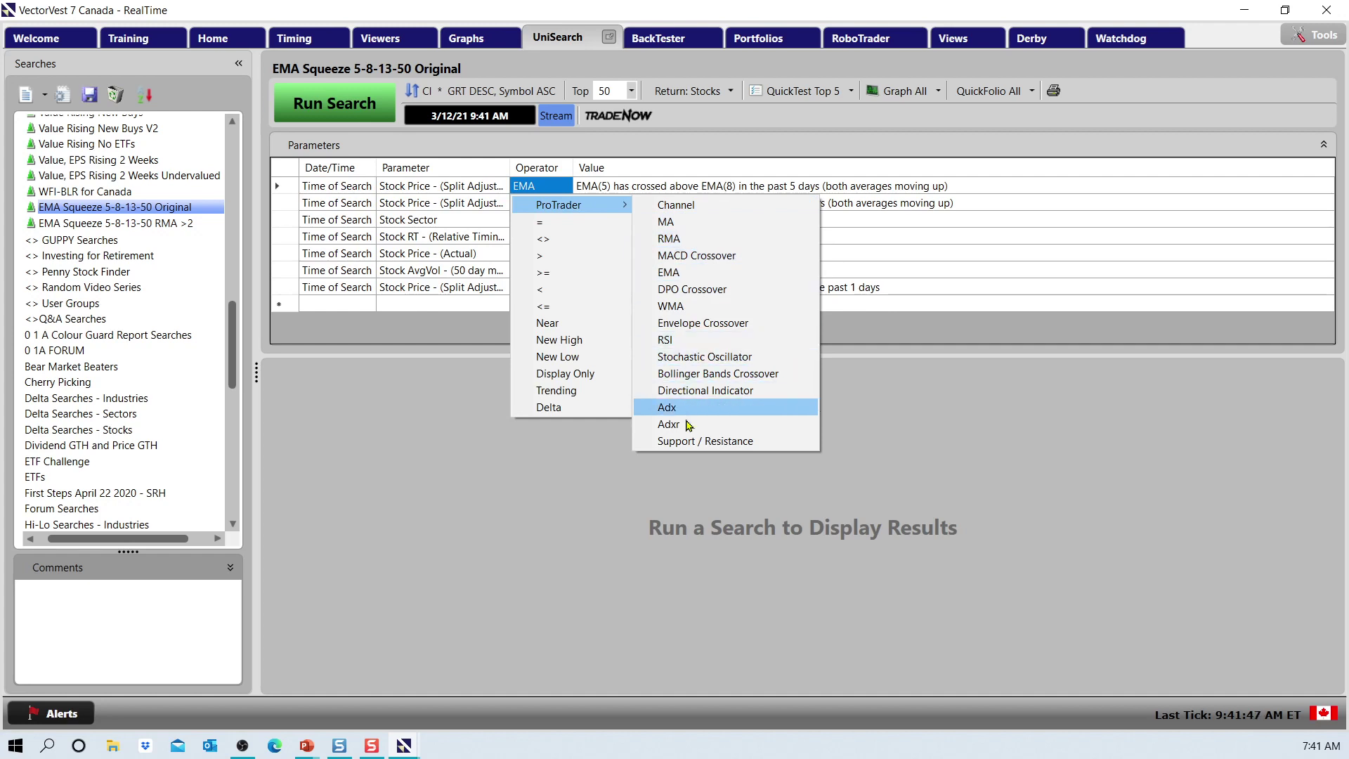
{"action": "left_click", "coordinate": [669, 273]}
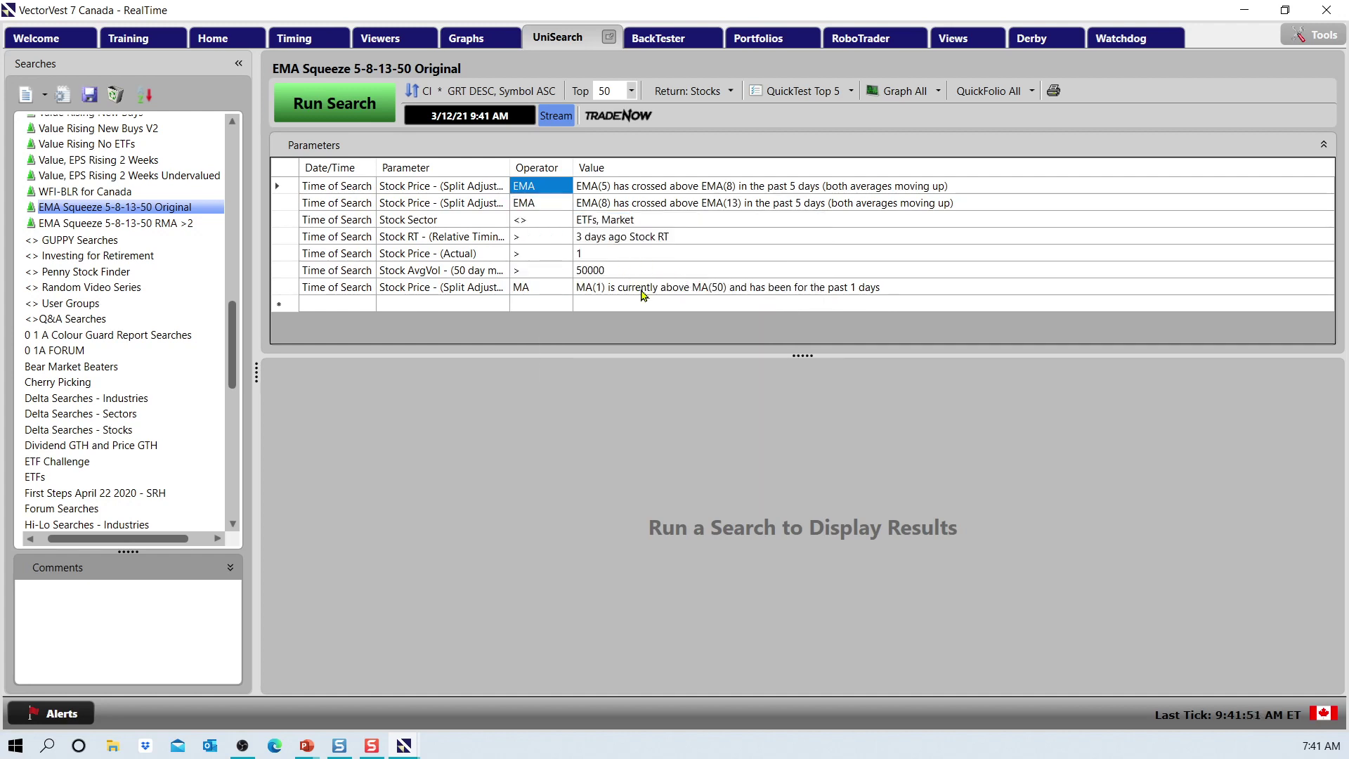
{"action": "left_click", "coordinate": [654, 187]}
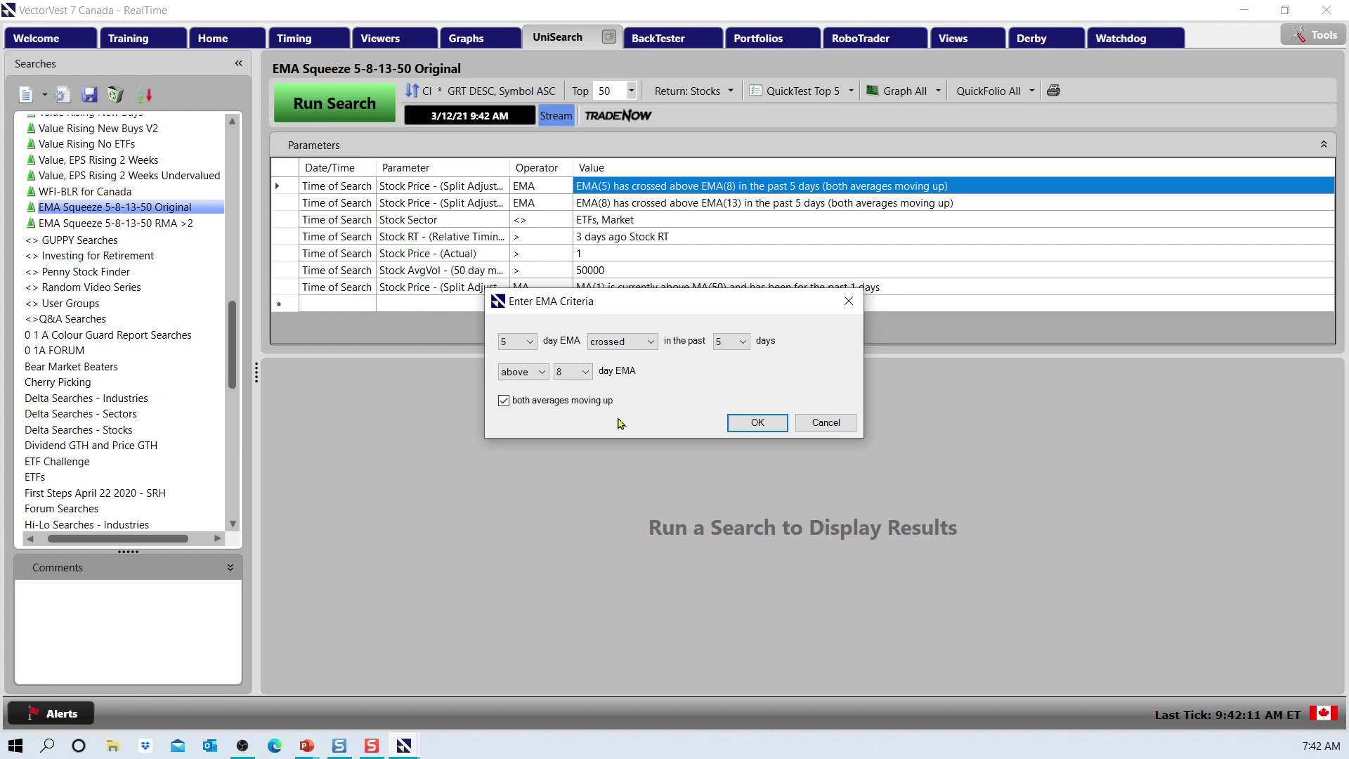
{"action": "left_click", "coordinate": [756, 425]}
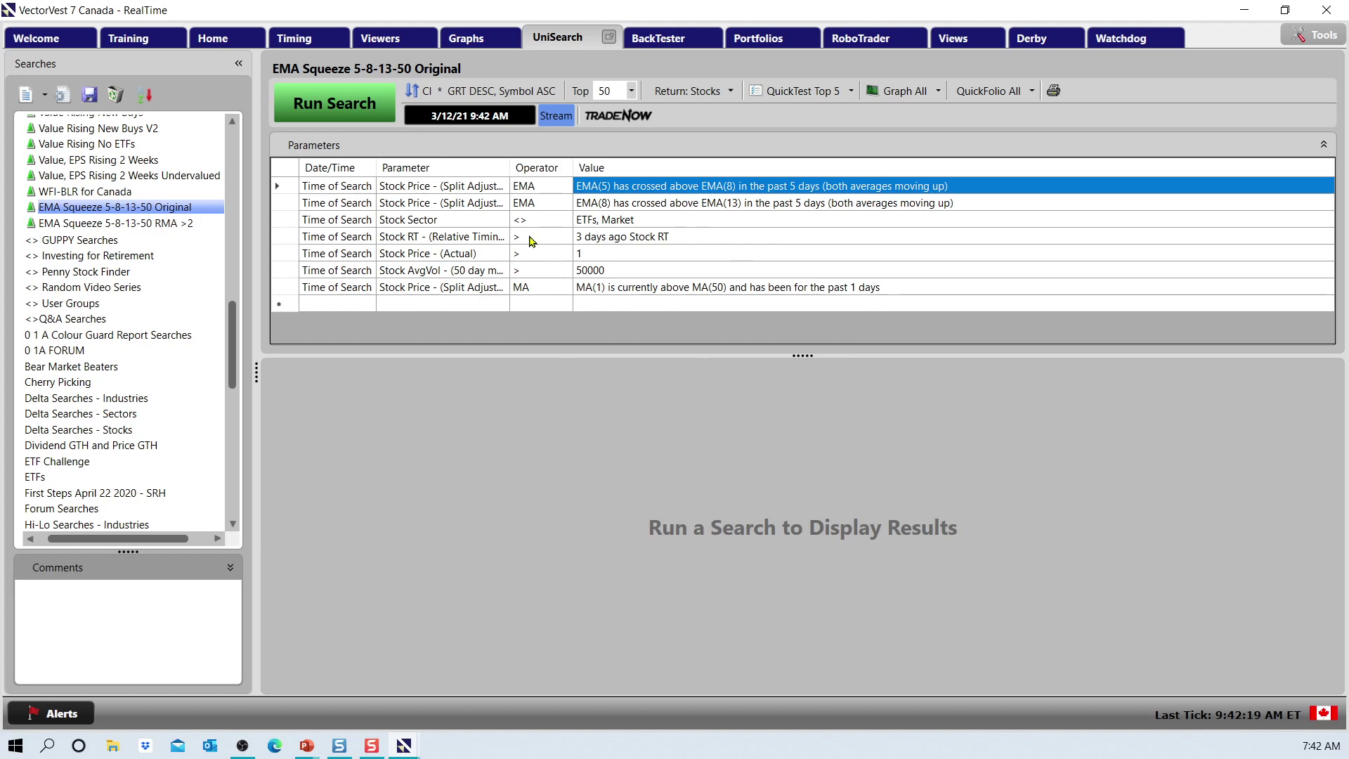
Run the EMA Squeeze 5-8-13-50 Original search and graph all resulting stocks in a maximized window over three months
{"action": "left_click", "coordinate": [331, 118]}
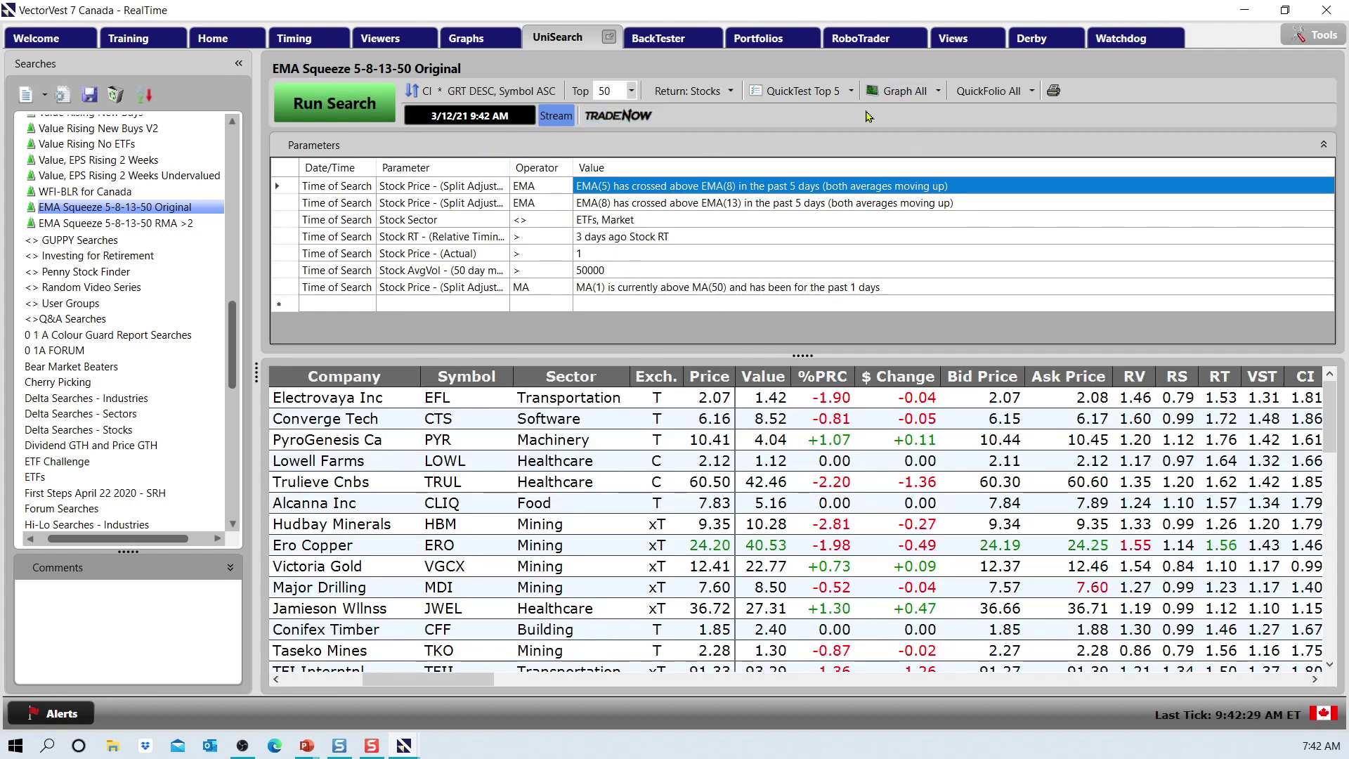
{"action": "left_click", "coordinate": [906, 97]}
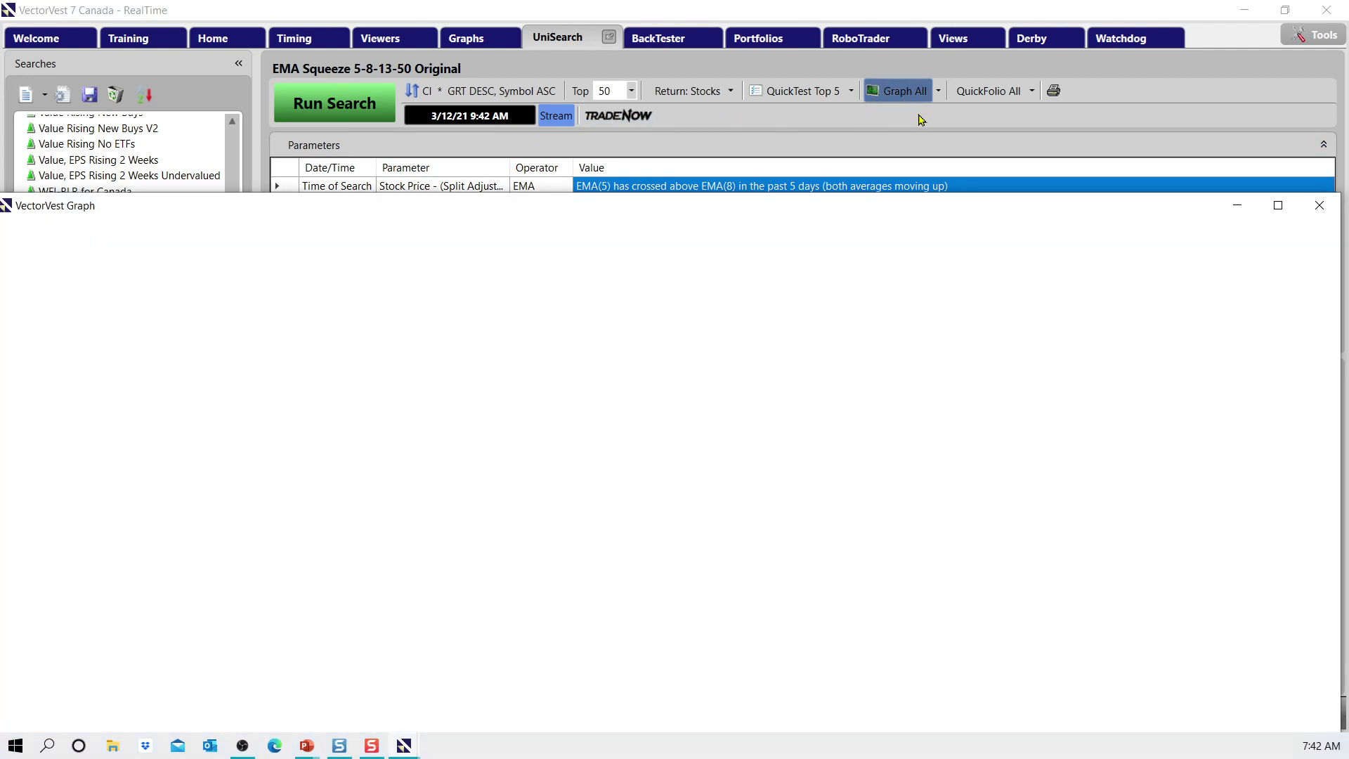
{"action": "left_click", "coordinate": [1271, 211]}
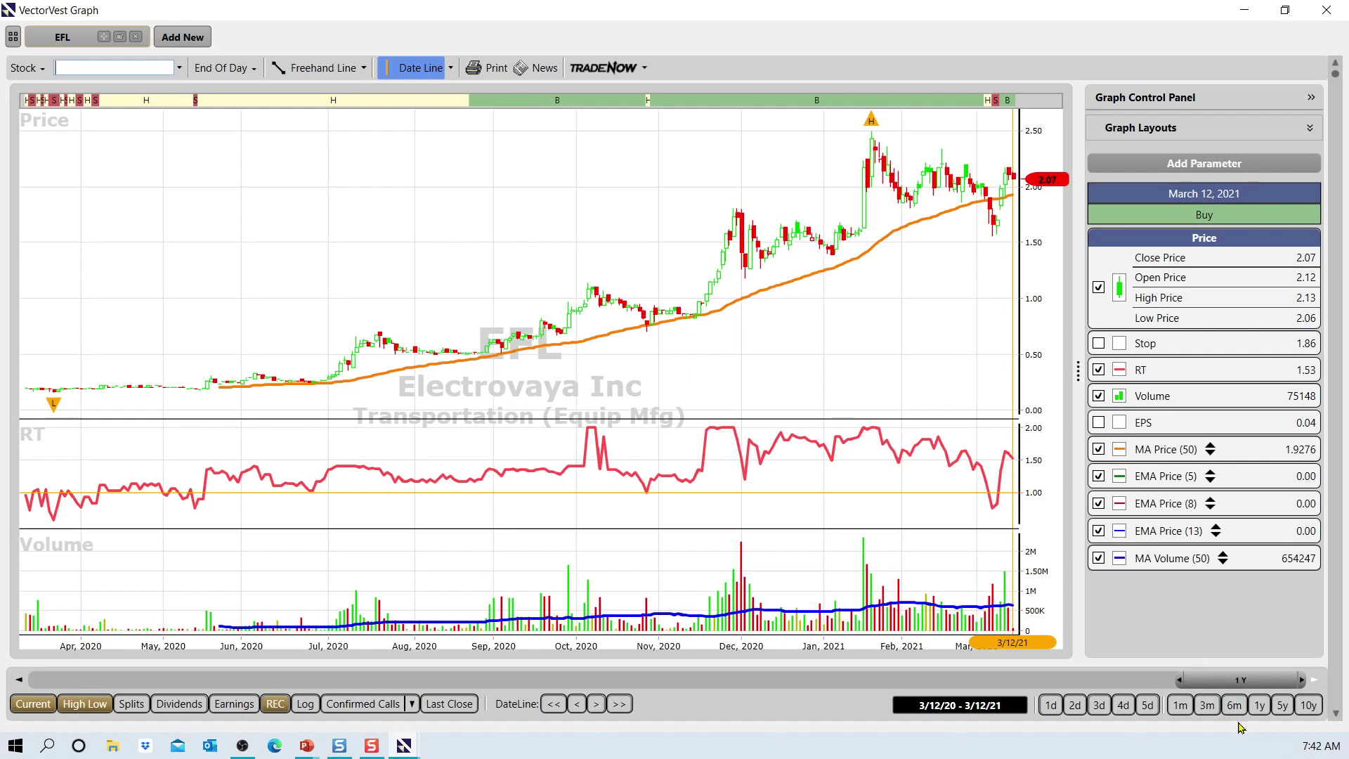
{"action": "left_click", "coordinate": [1208, 706]}
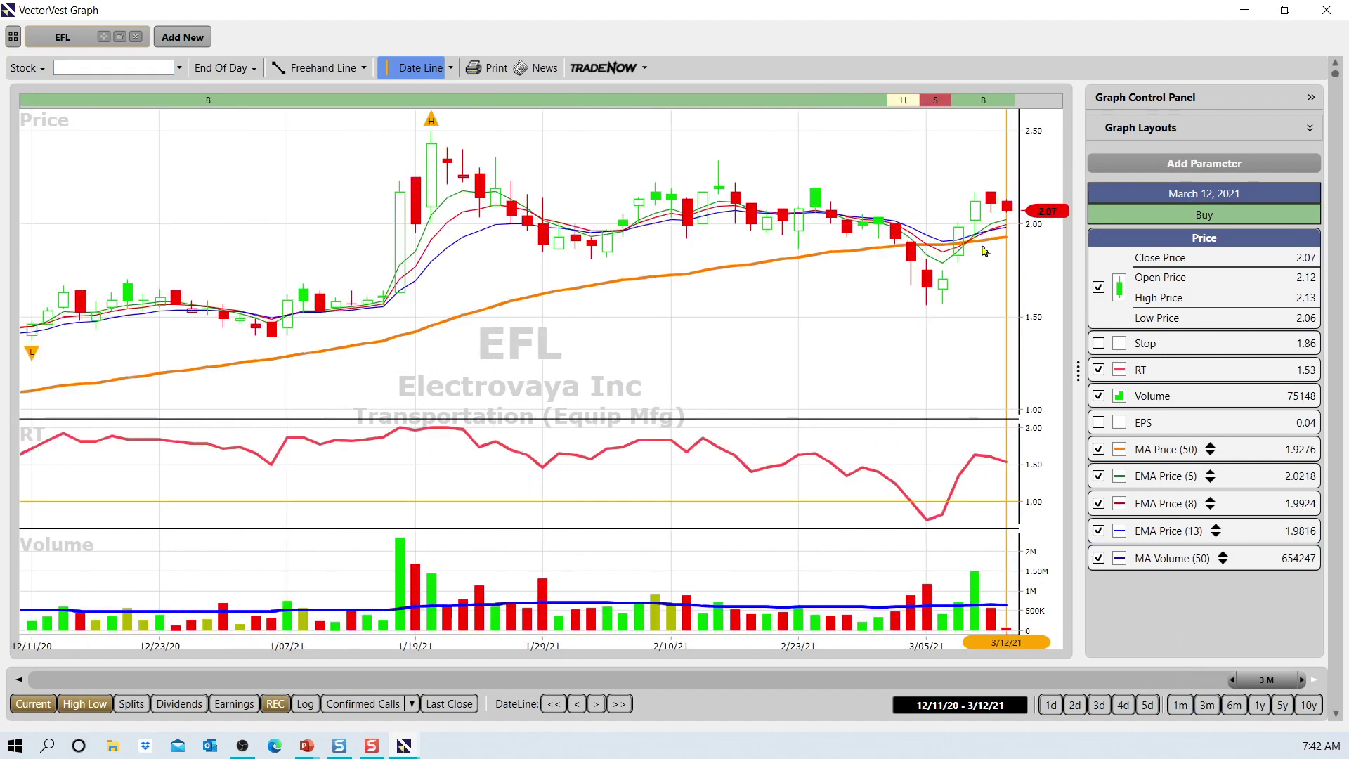
Examine the EMA crossovers on the EFL, CTS, PYR and LOWL graphs, hiding the price candles from CTS onward, and close the graph window
{"action": "mouse_move", "coordinate": [982, 239]}
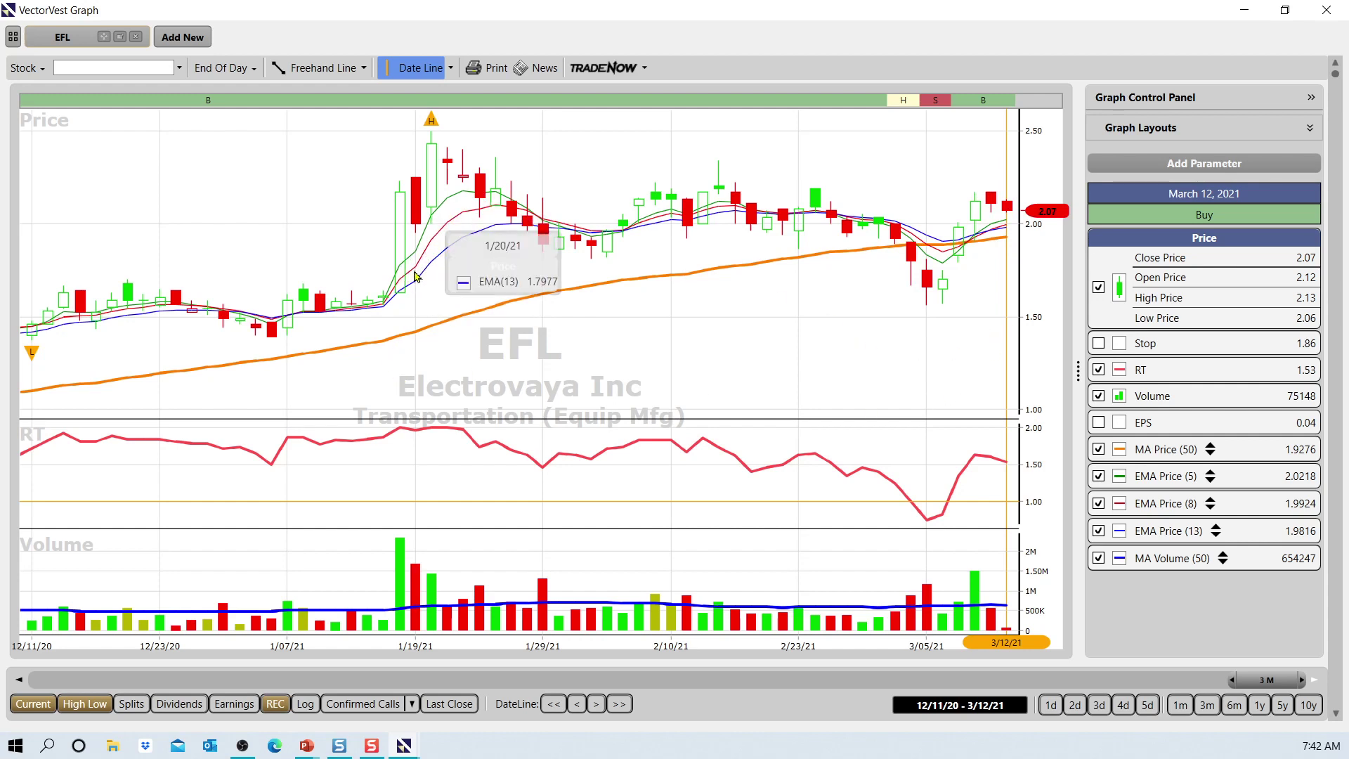
{"action": "key", "text": "Down"}
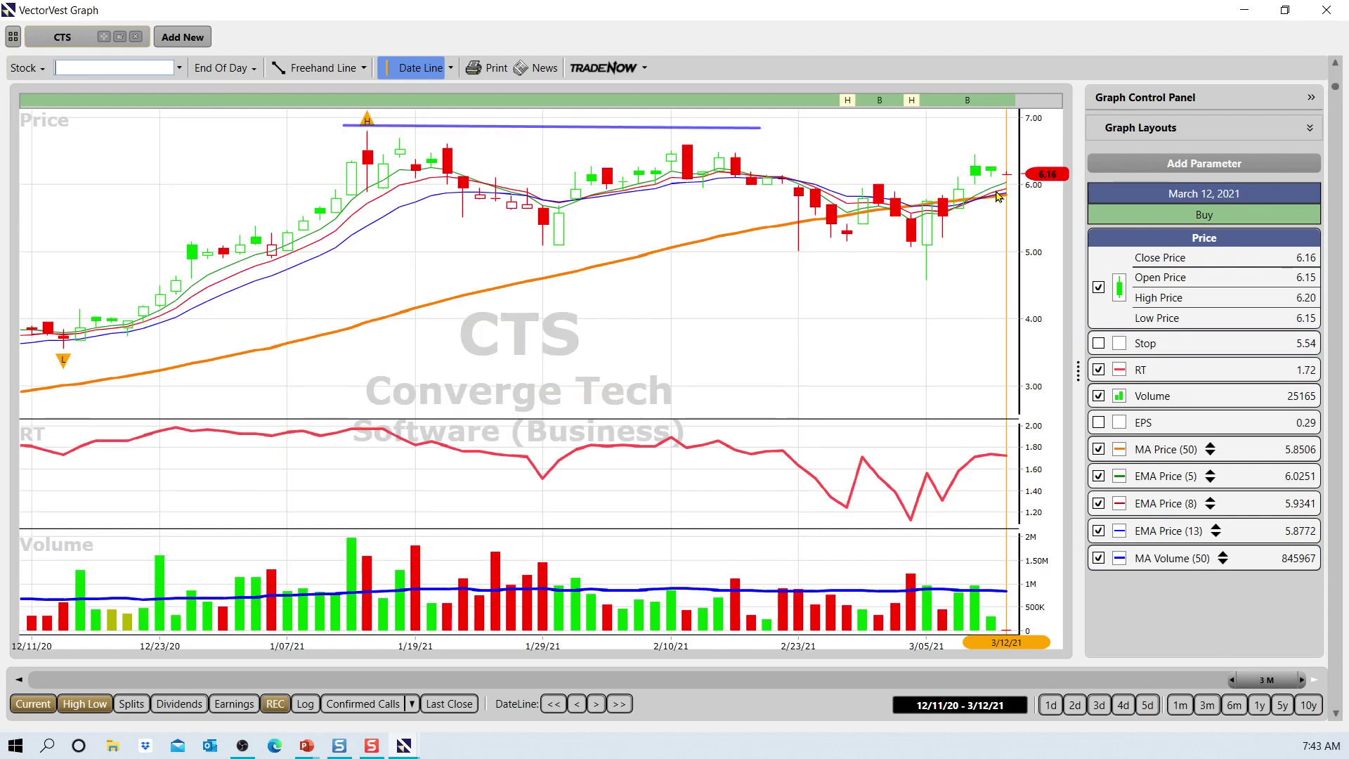
{"action": "left_click", "coordinate": [1188, 289]}
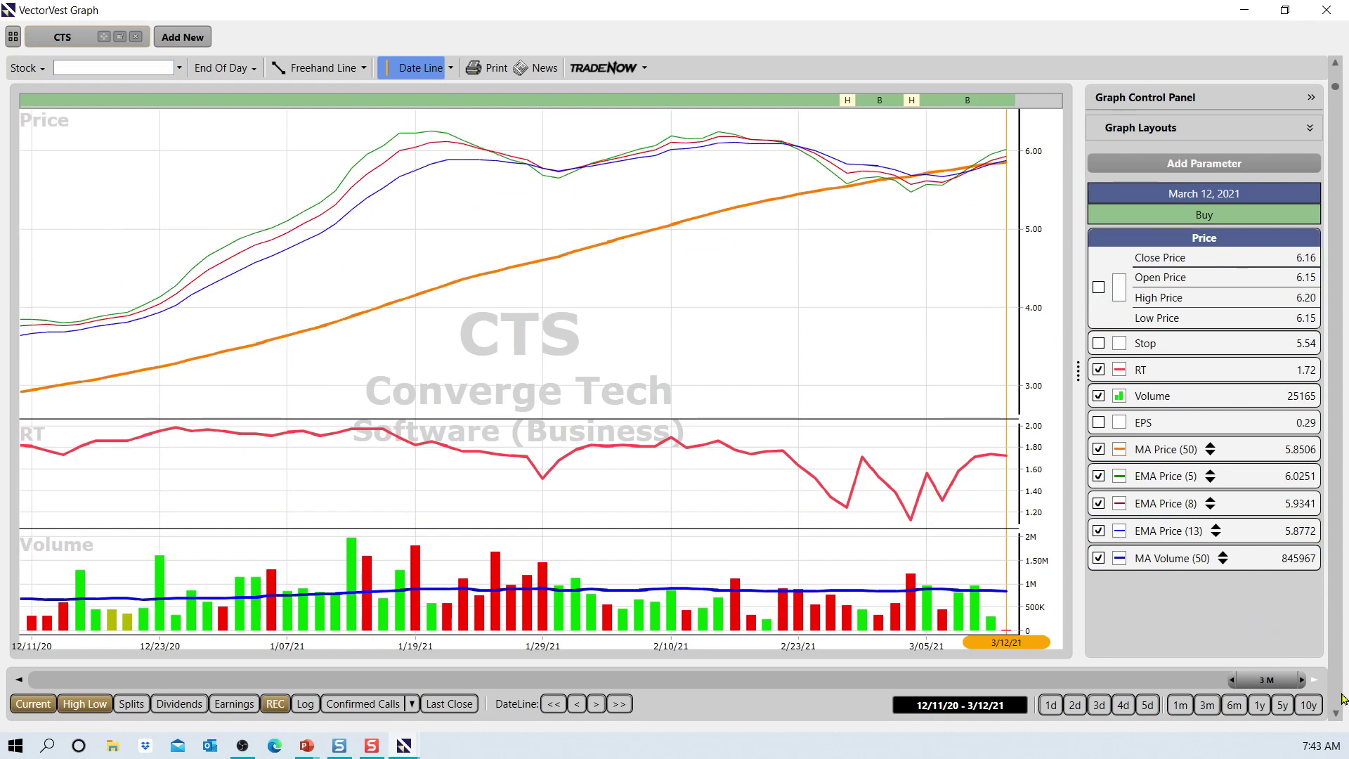
{"action": "key", "text": "Down"}
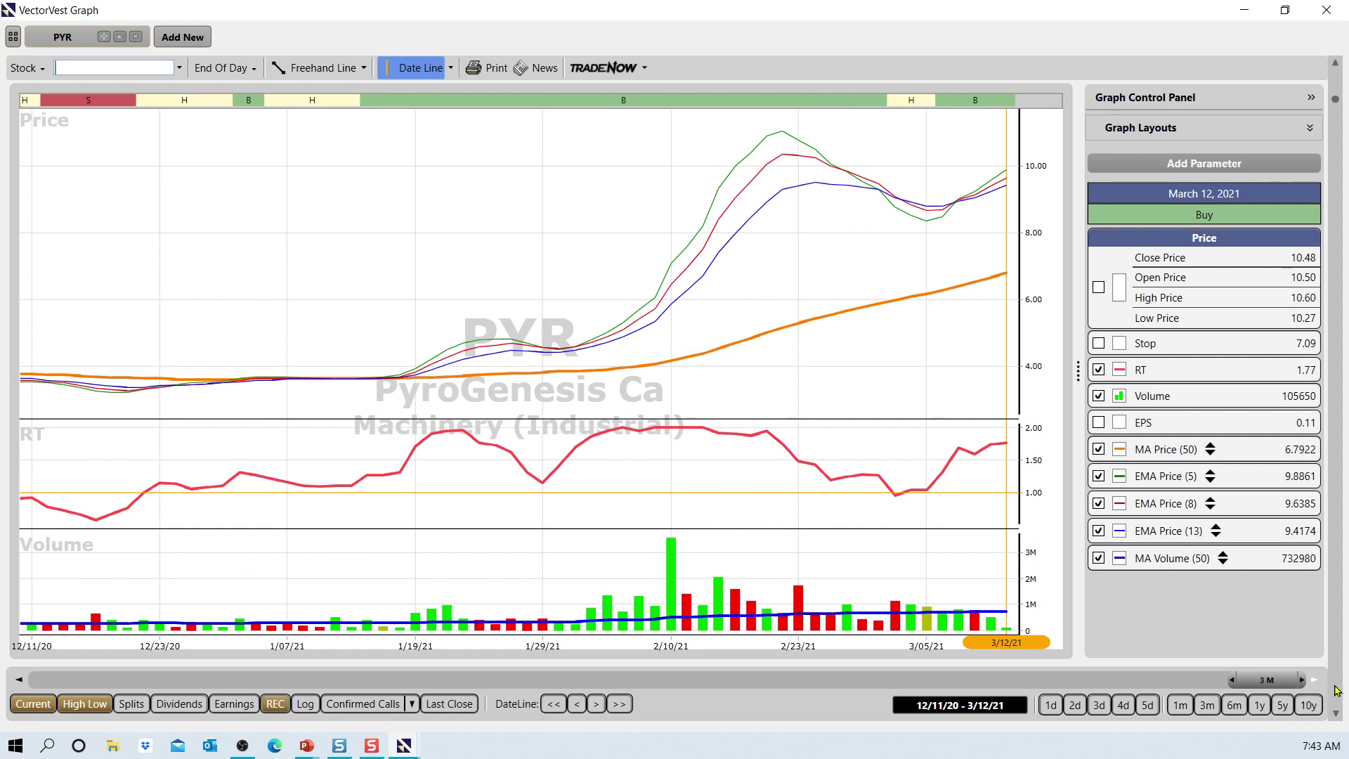
{"action": "key", "text": "Down"}
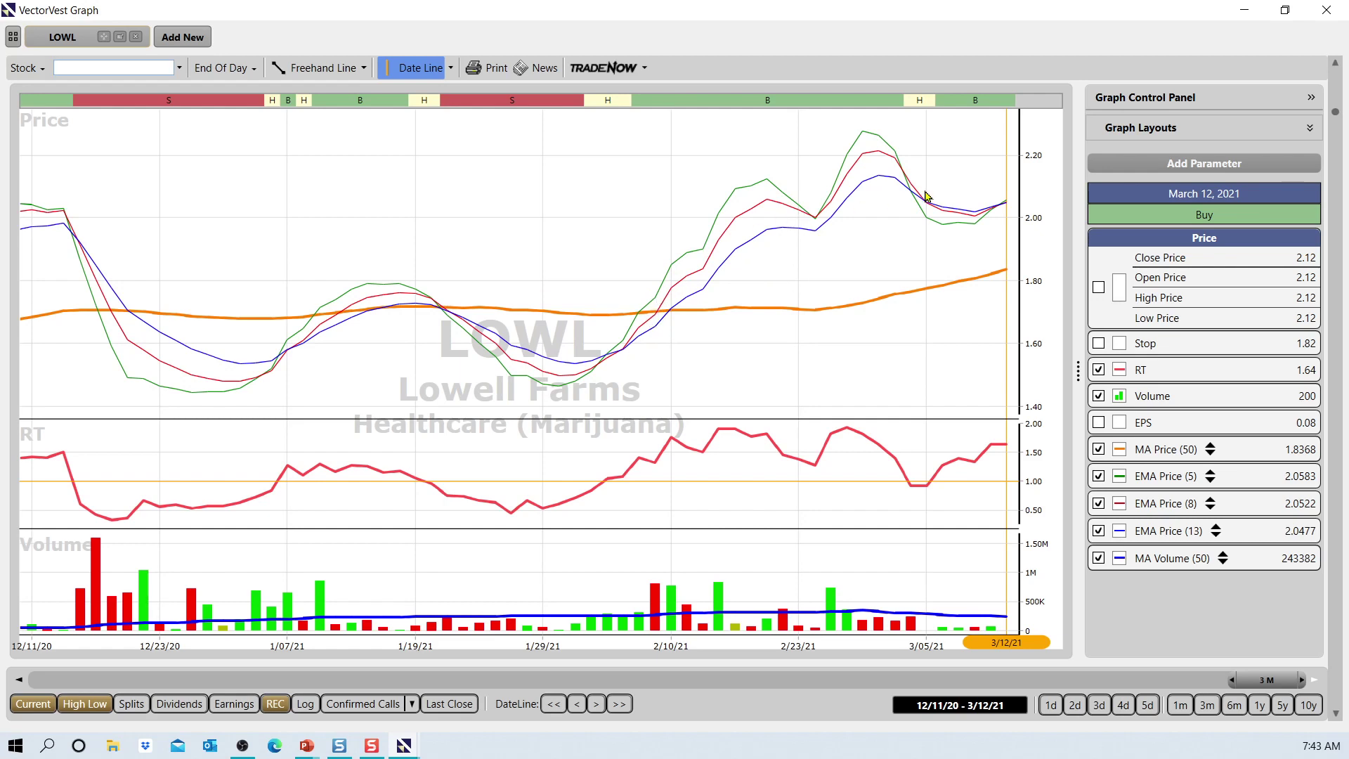
{"action": "left_click", "coordinate": [1326, 10]}
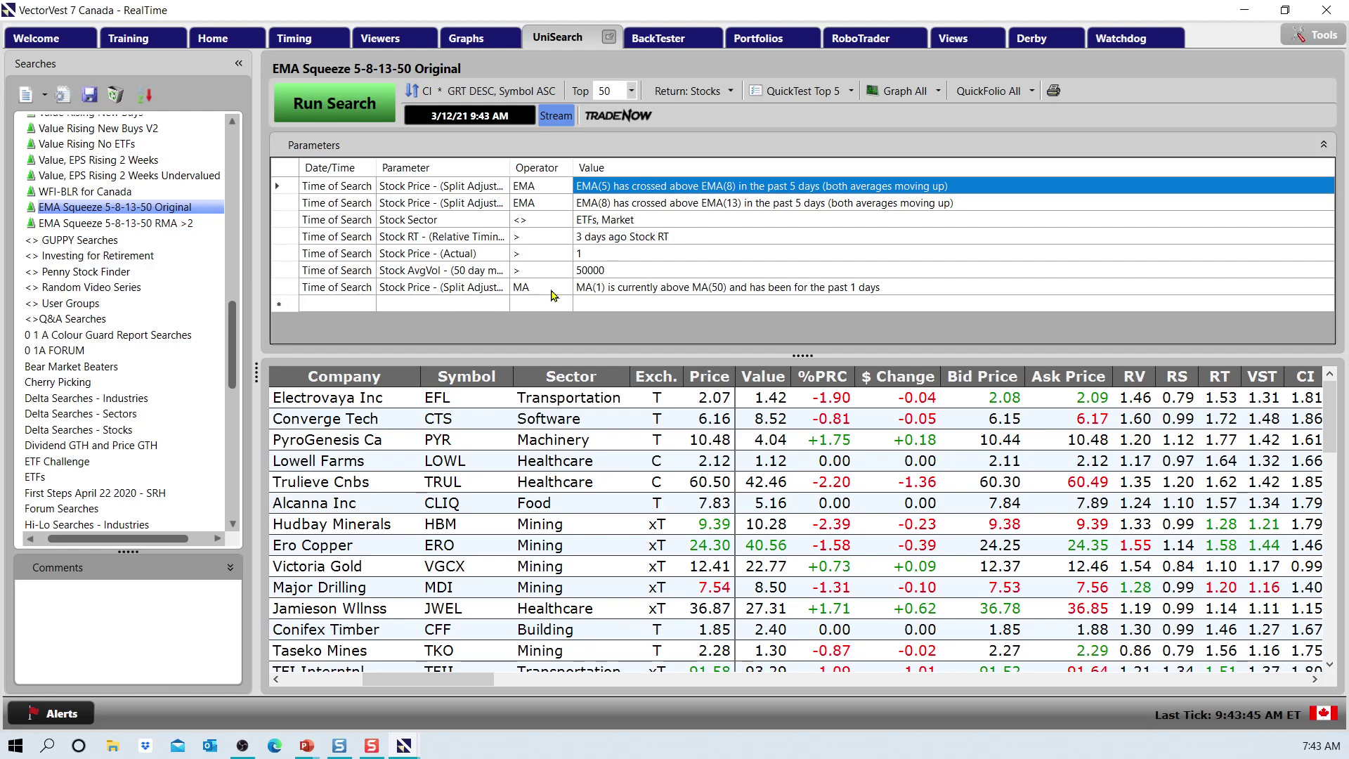
Review the last row's MA criteria and accept 1-day MA currently above 50-day MA for the past 1 days
{"action": "double_click", "coordinate": [659, 288]}
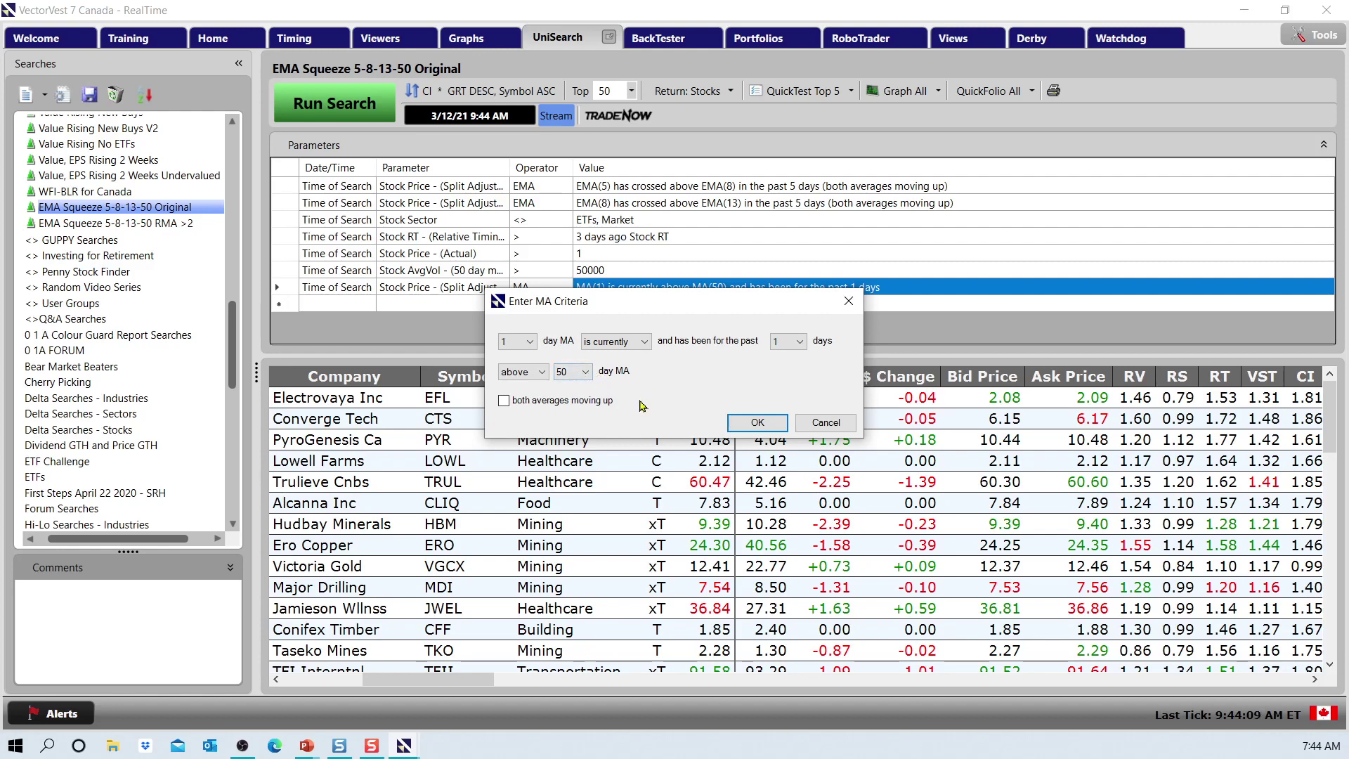
{"action": "left_click", "coordinate": [568, 374]}
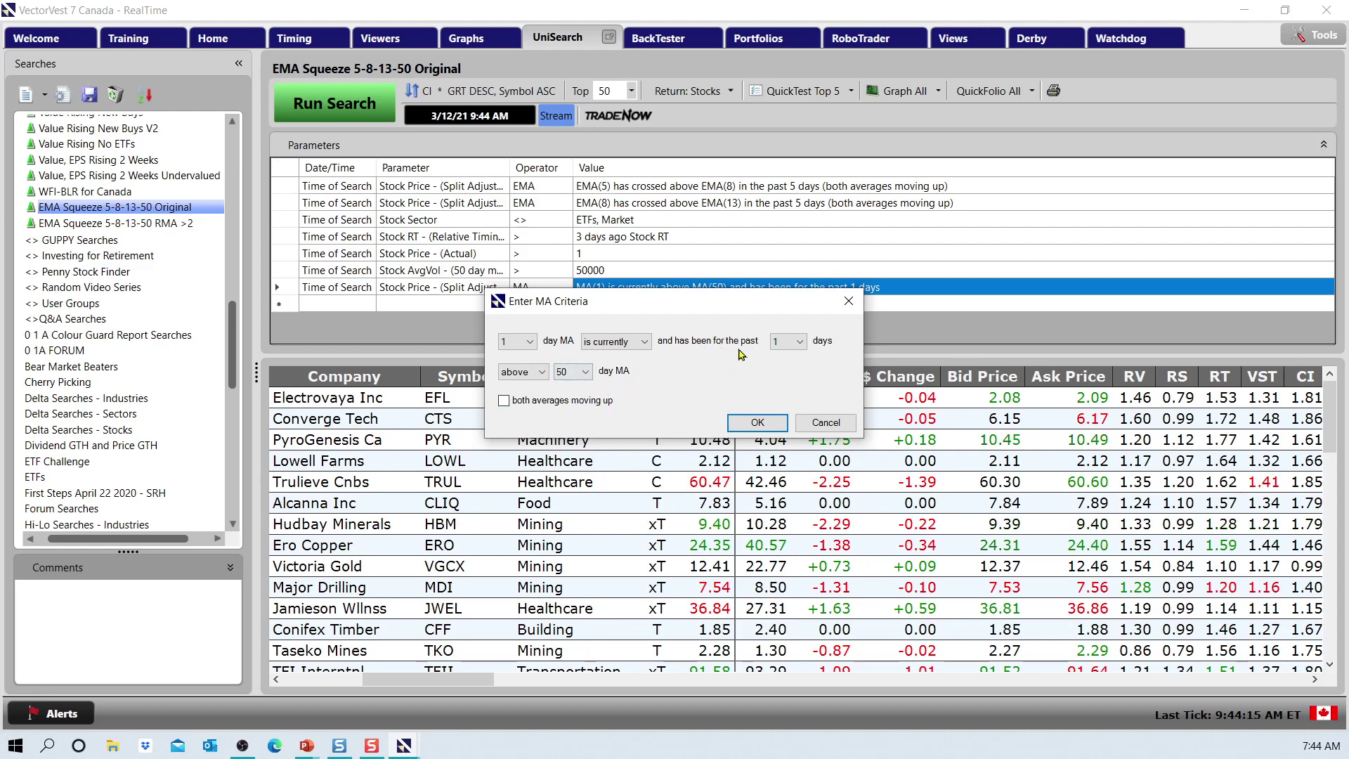
{"action": "left_click", "coordinate": [779, 343]}
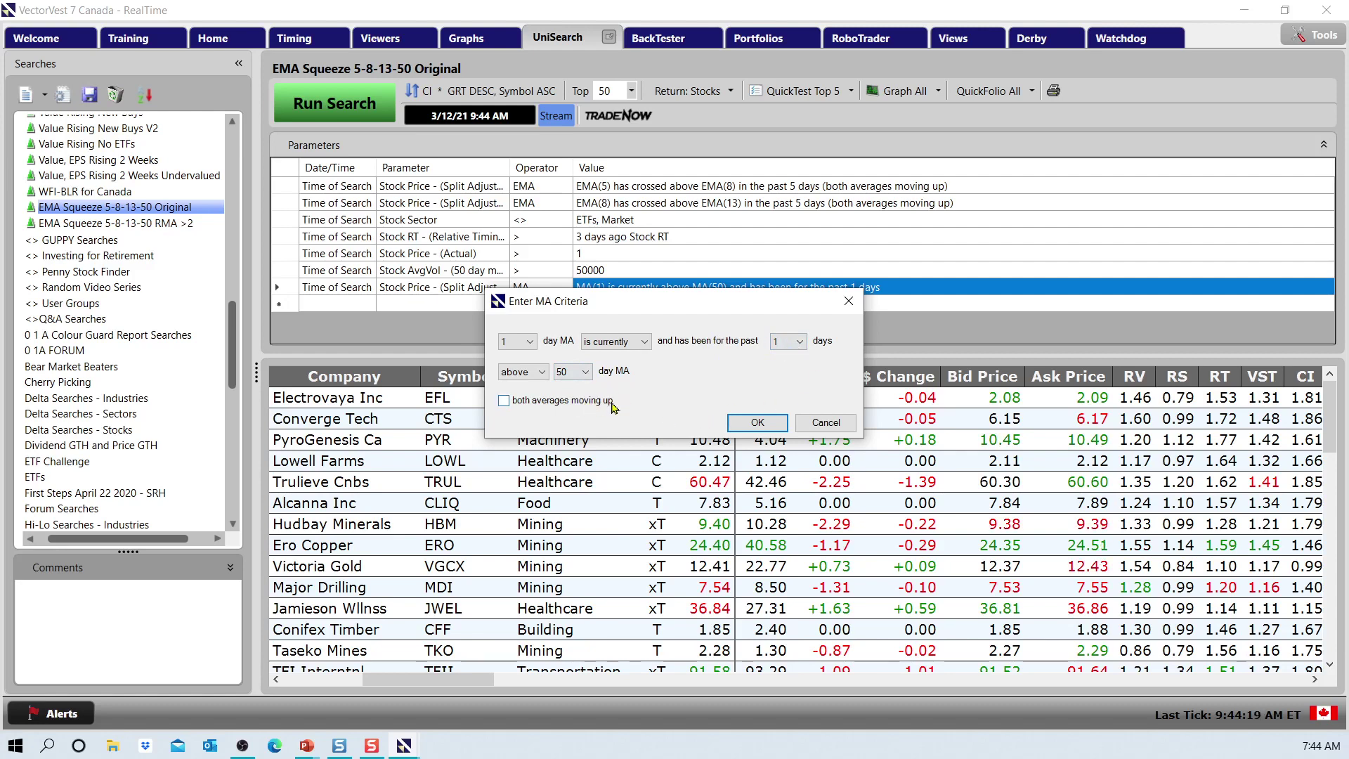
{"action": "left_click", "coordinate": [758, 423]}
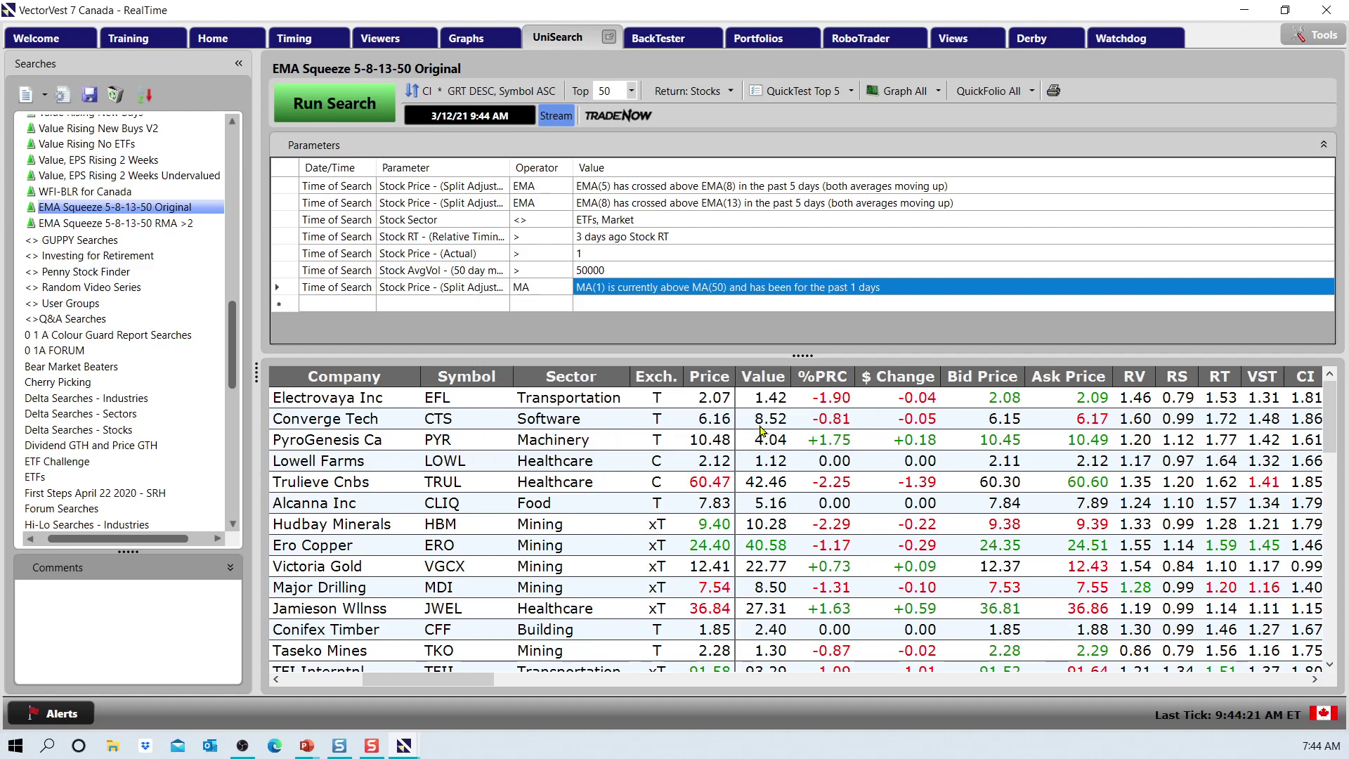
Open the EMA Squeeze 5-8-13-50 RMA >2 search without saving the current one, and set its RMA row's parameter to stock Price - (Split Adjusted)
{"action": "left_click", "coordinate": [159, 223]}
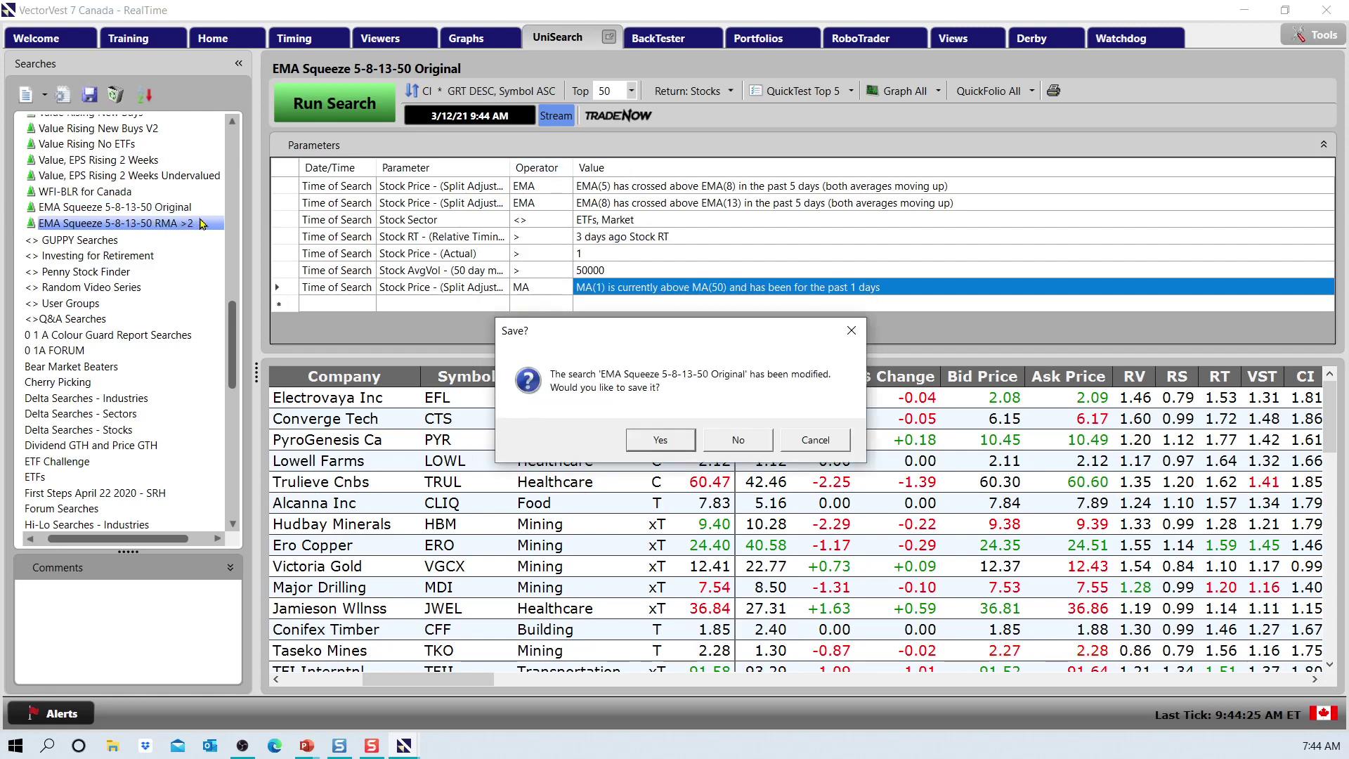
{"action": "left_click", "coordinate": [736, 444]}
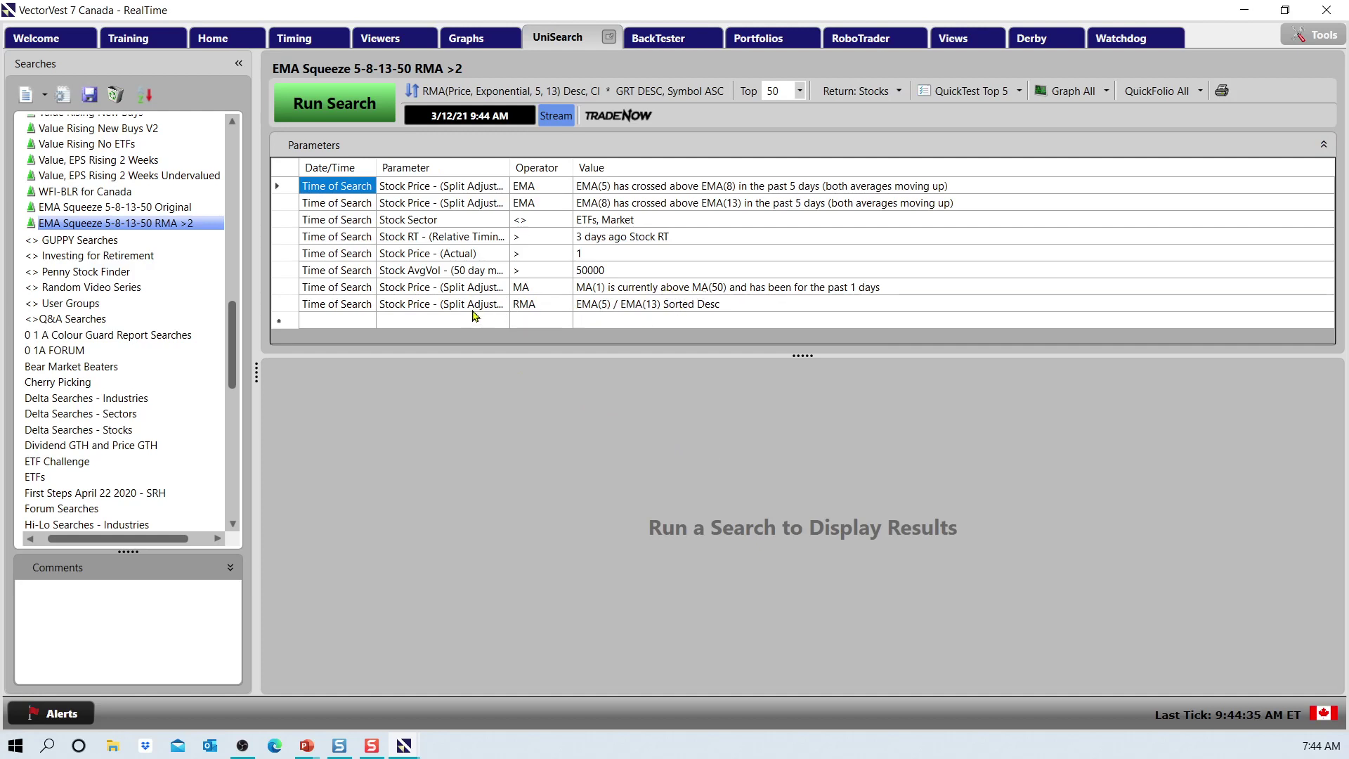
{"action": "left_click", "coordinate": [419, 309]}
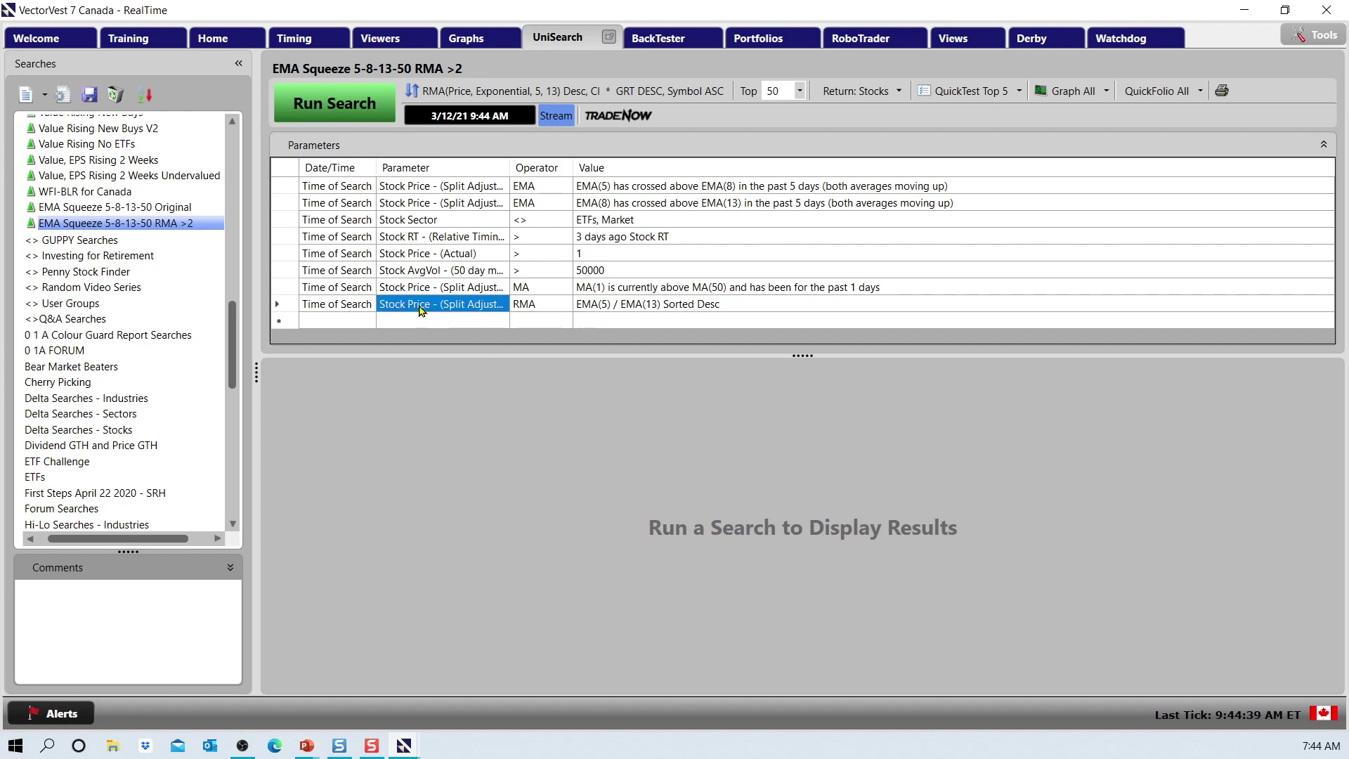
{"action": "mouse_move", "coordinate": [420, 324]}
{"action": "mouse_move", "coordinate": [533, 341]}
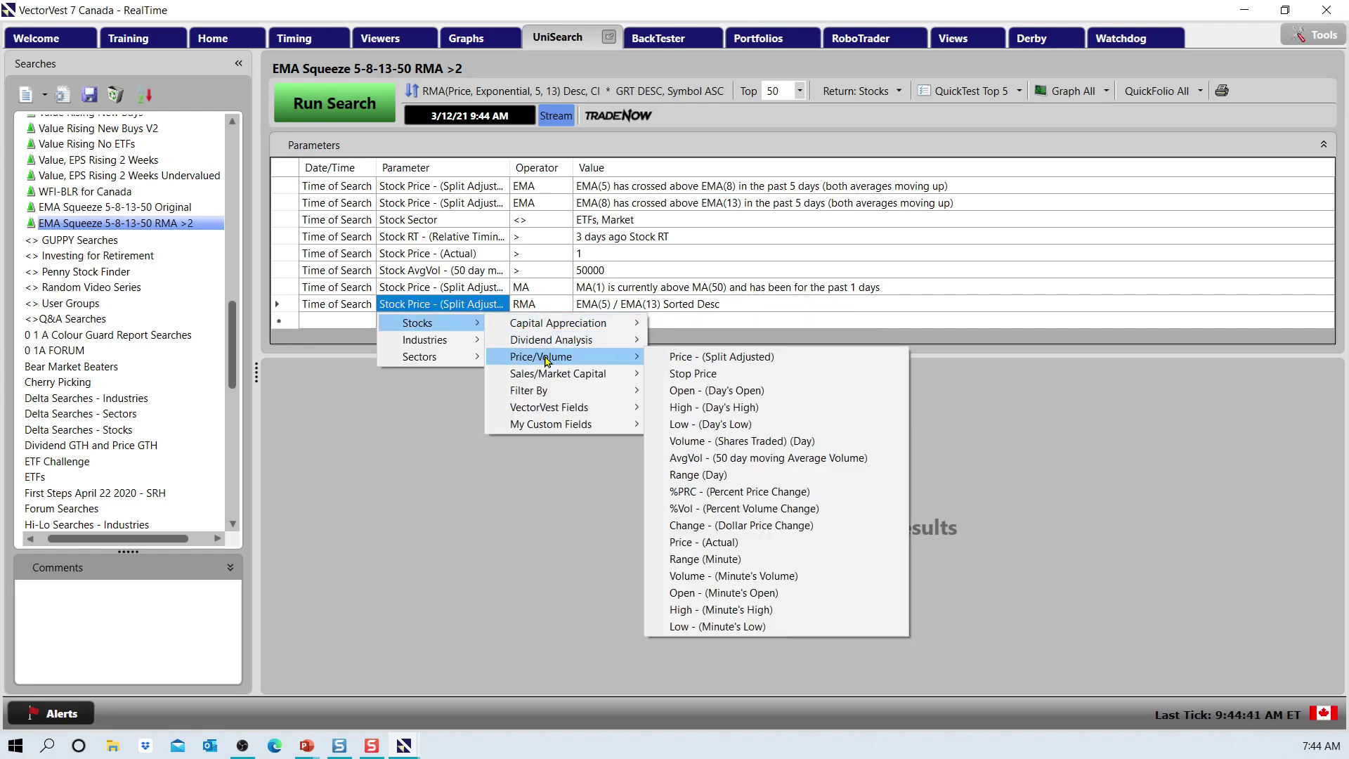
{"action": "left_click", "coordinate": [715, 358]}
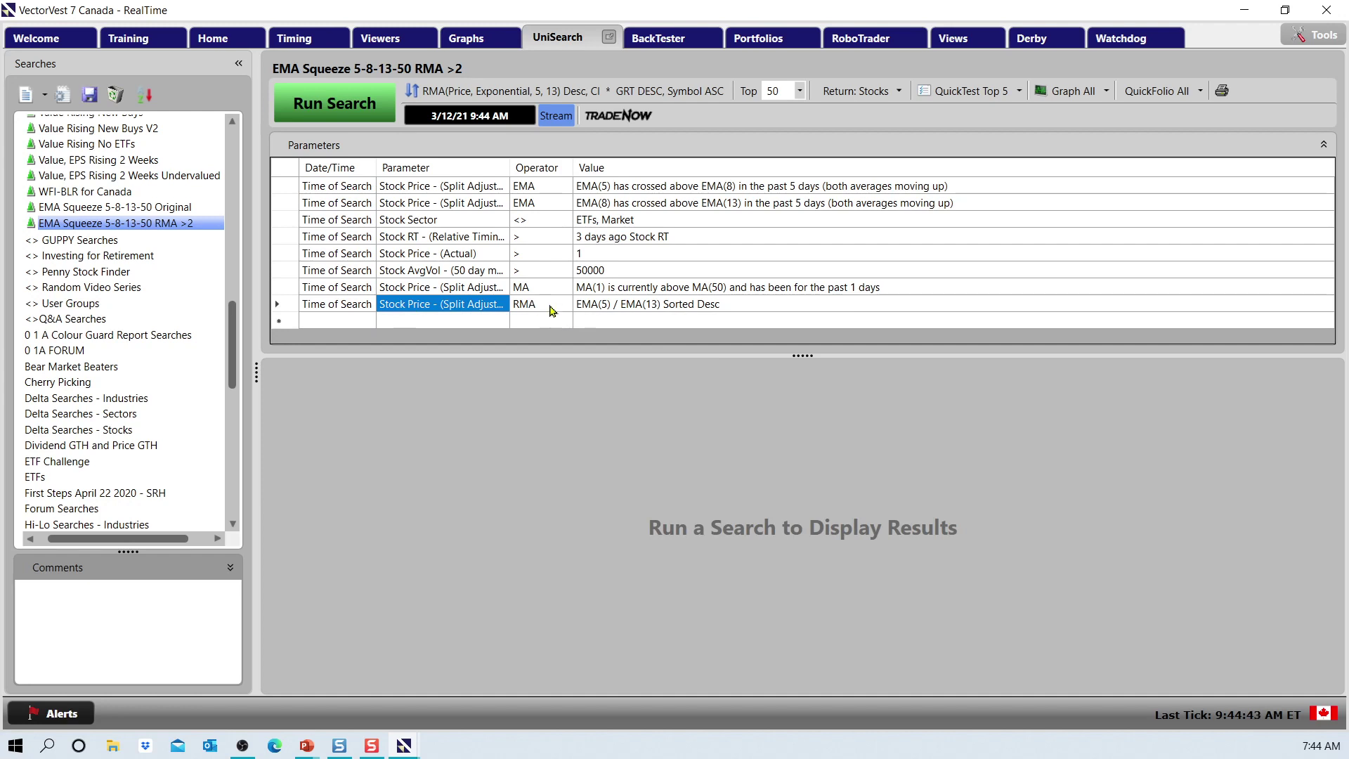
Set the RMA crossover to Exponential, 5-day EMA divided by 13-day EMA, Sorted Desc, and run the search
{"action": "left_click", "coordinate": [626, 308]}
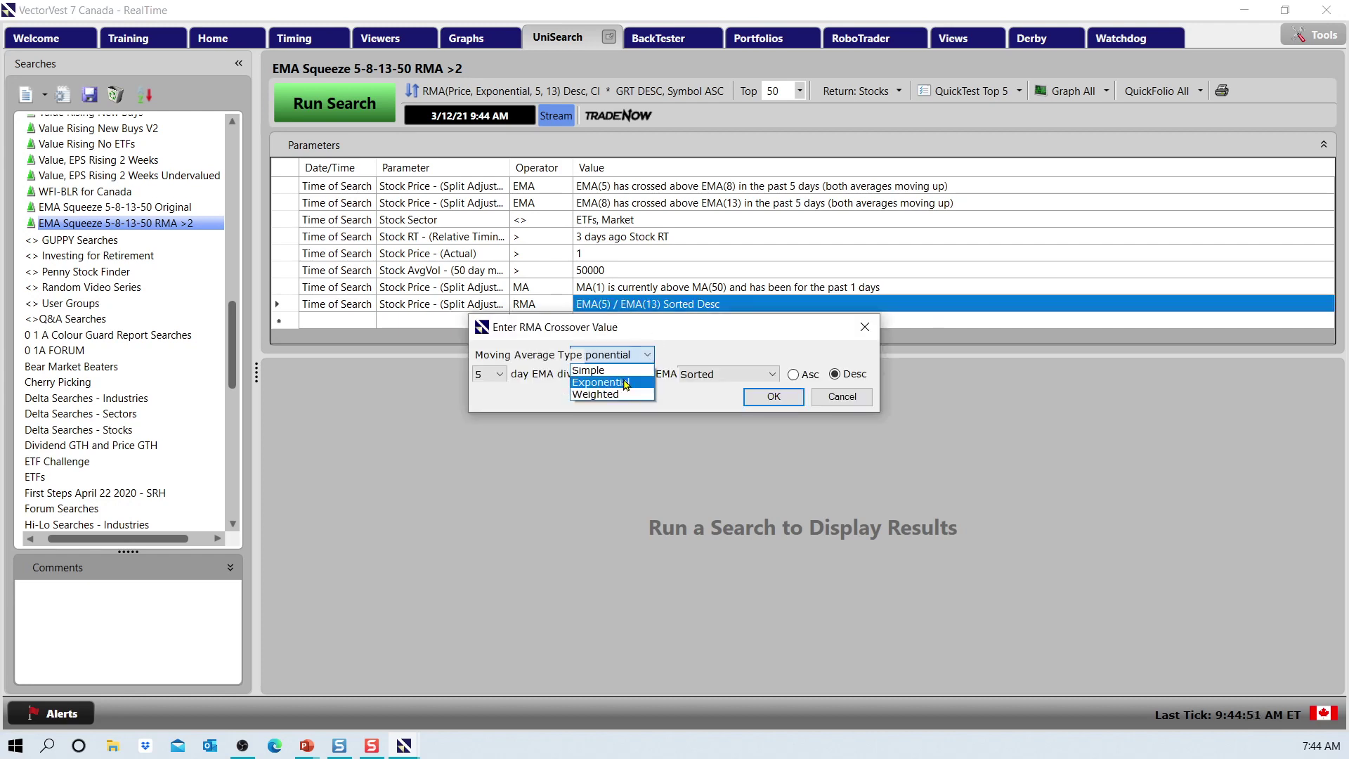
{"action": "left_click", "coordinate": [611, 383]}
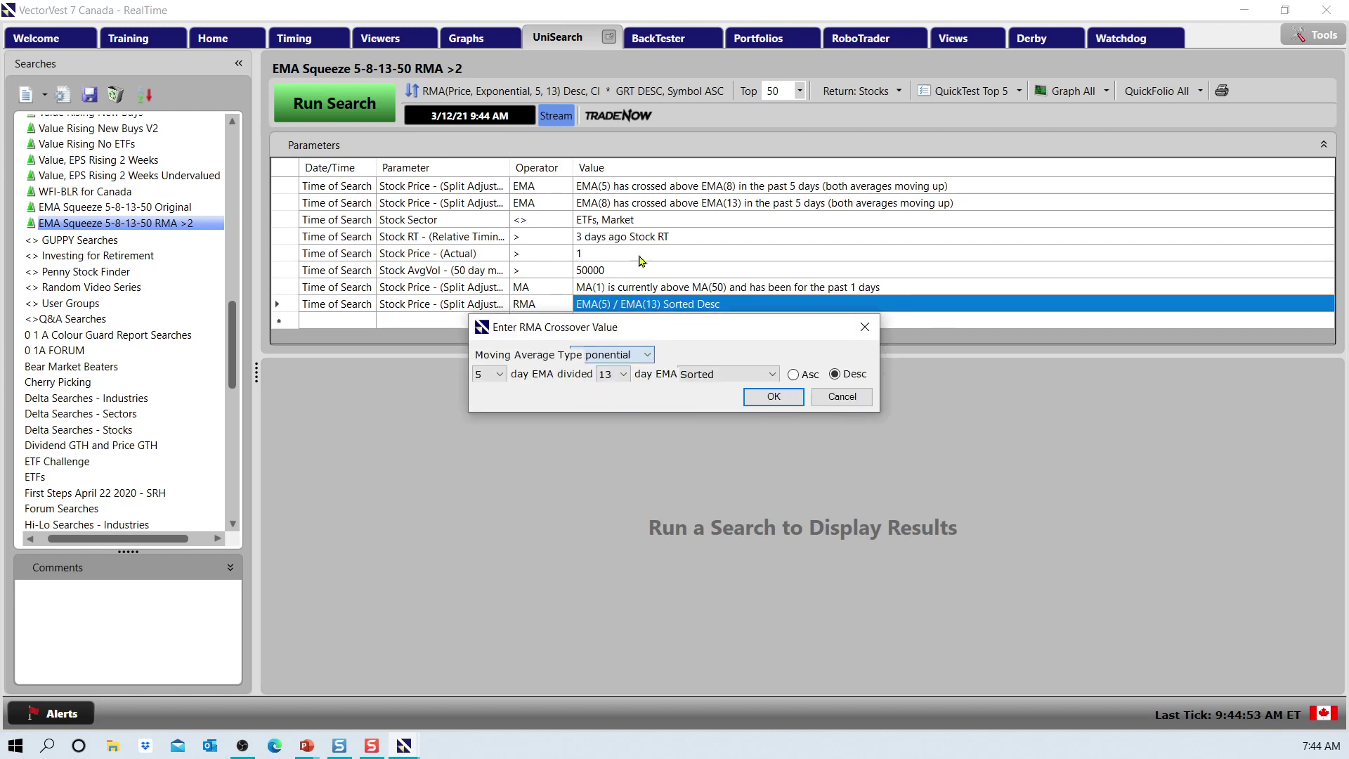
{"action": "left_click", "coordinate": [501, 375]}
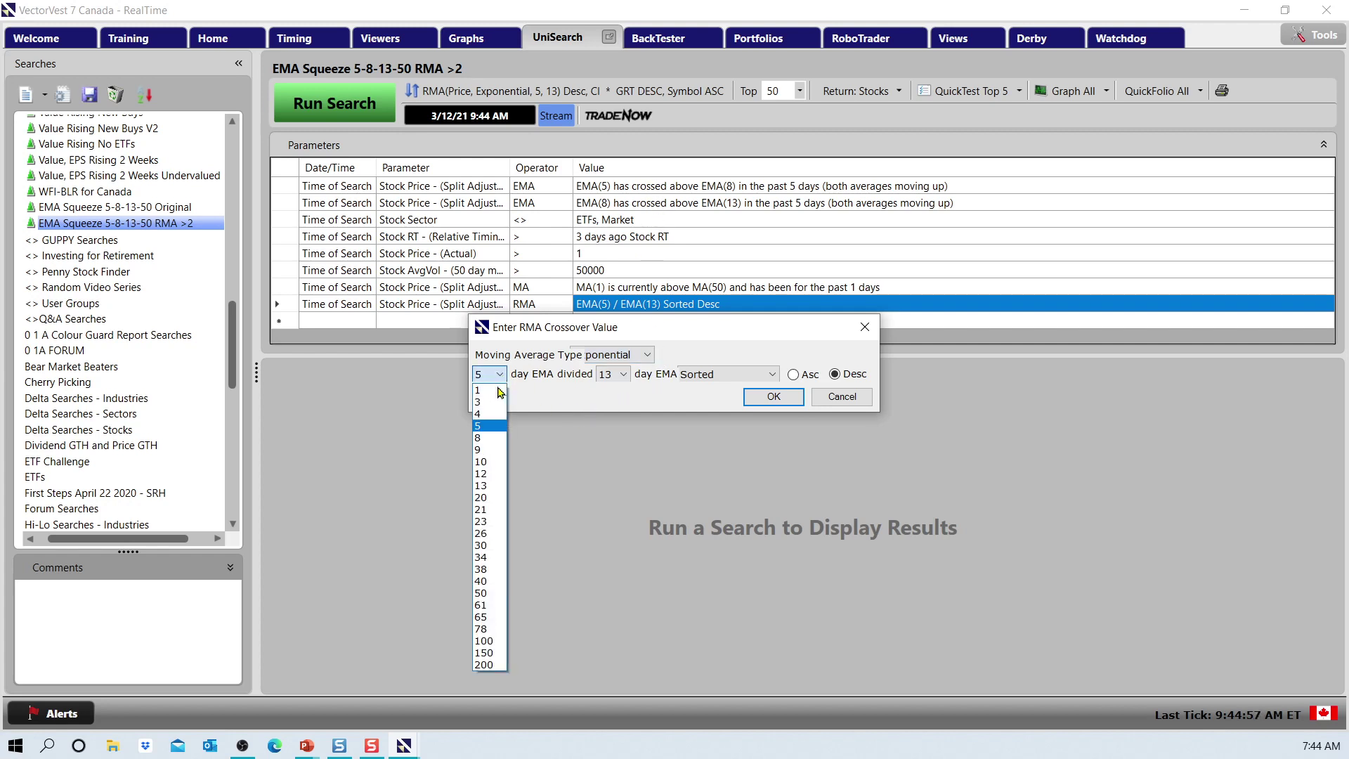
{"action": "left_click", "coordinate": [480, 426]}
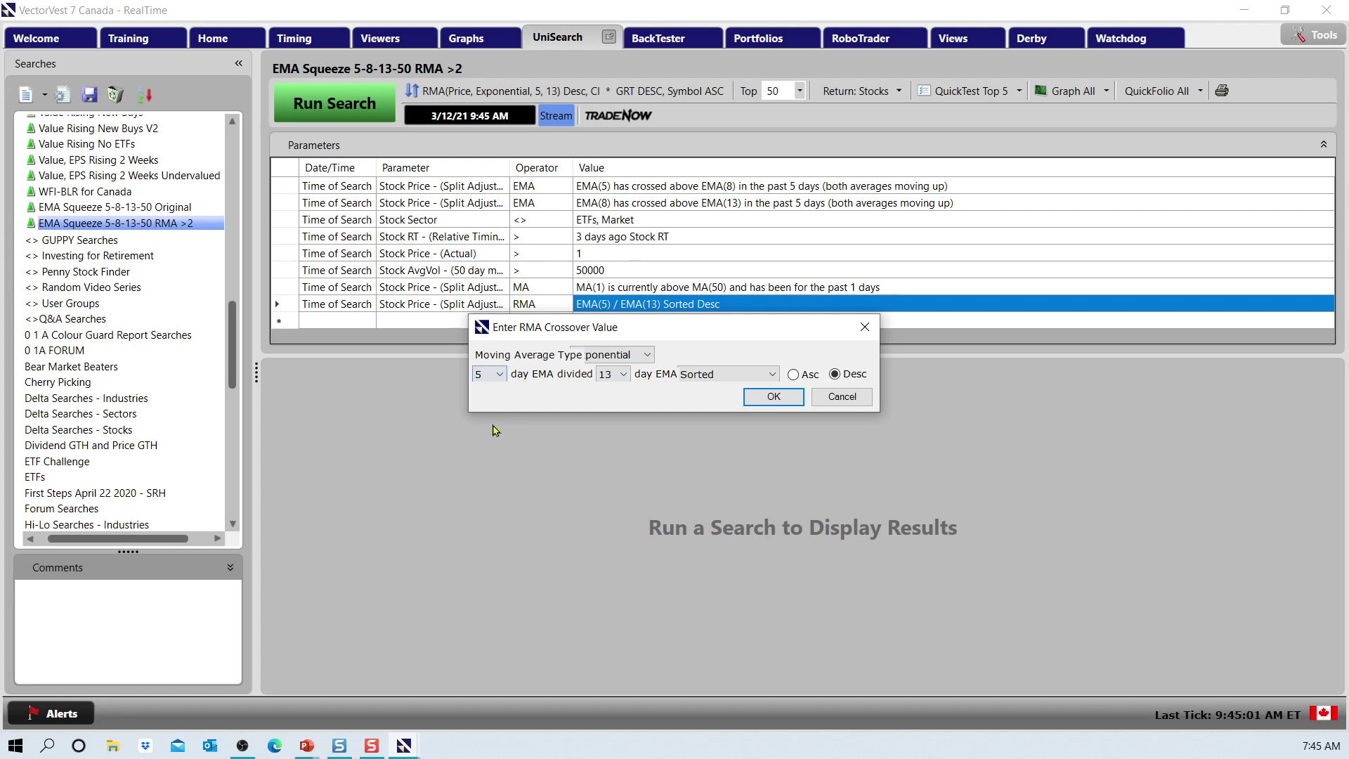
{"action": "left_click", "coordinate": [625, 376]}
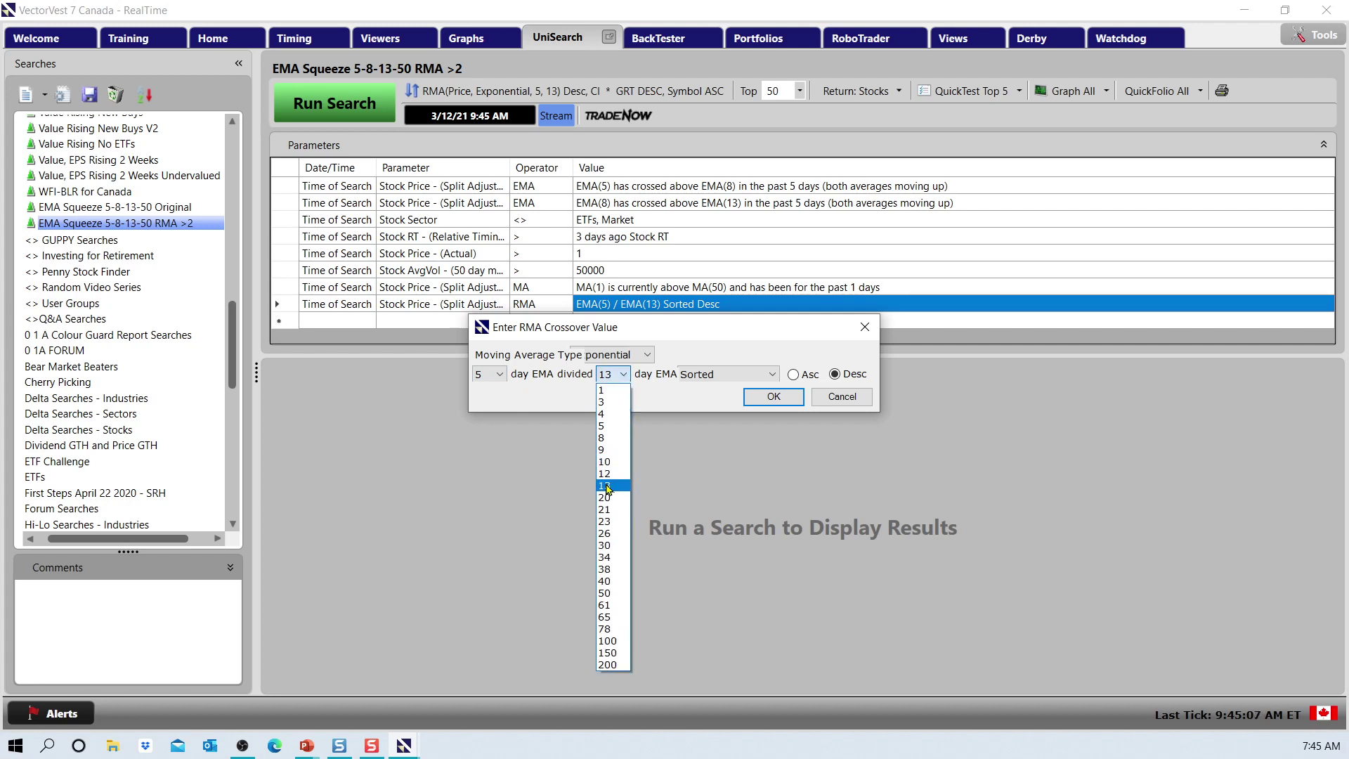
{"action": "left_click", "coordinate": [609, 487]}
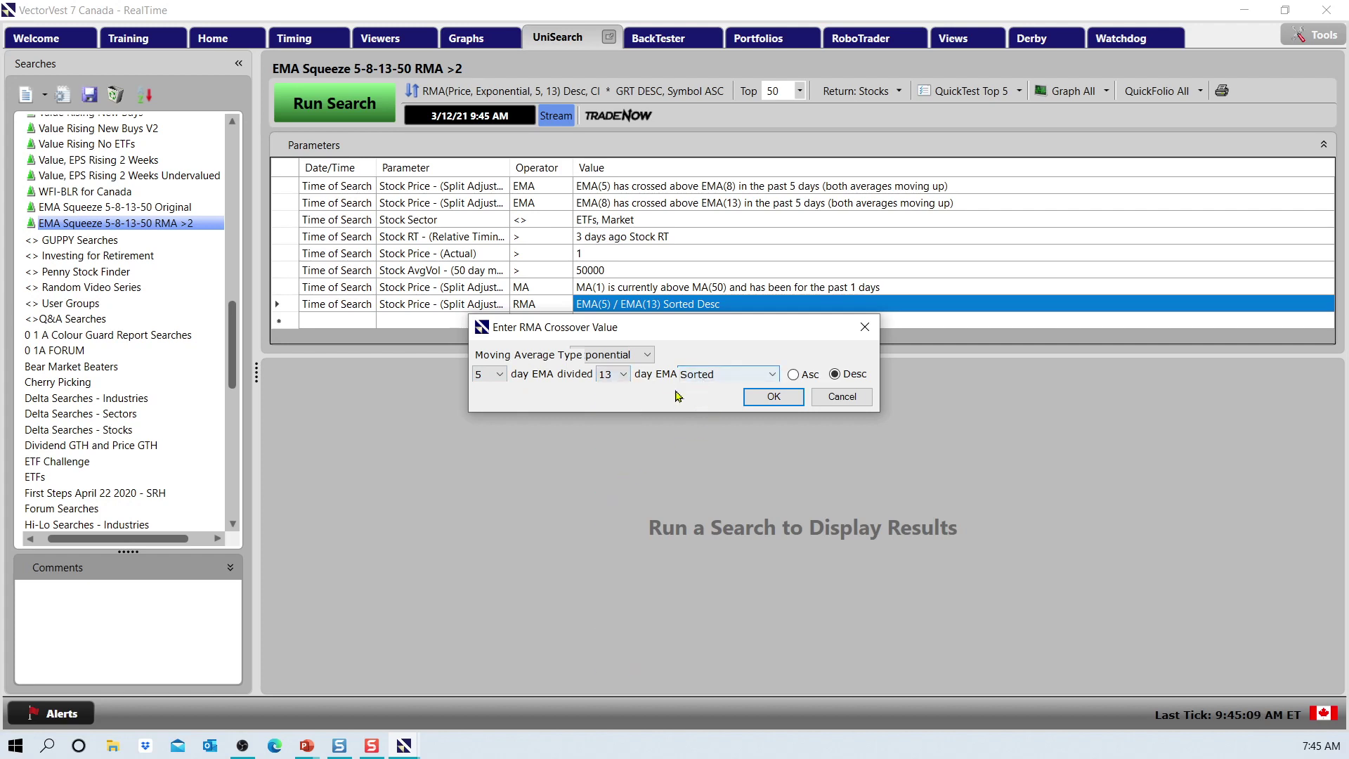
{"action": "left_click", "coordinate": [834, 378]}
{"action": "left_click", "coordinate": [774, 408]}
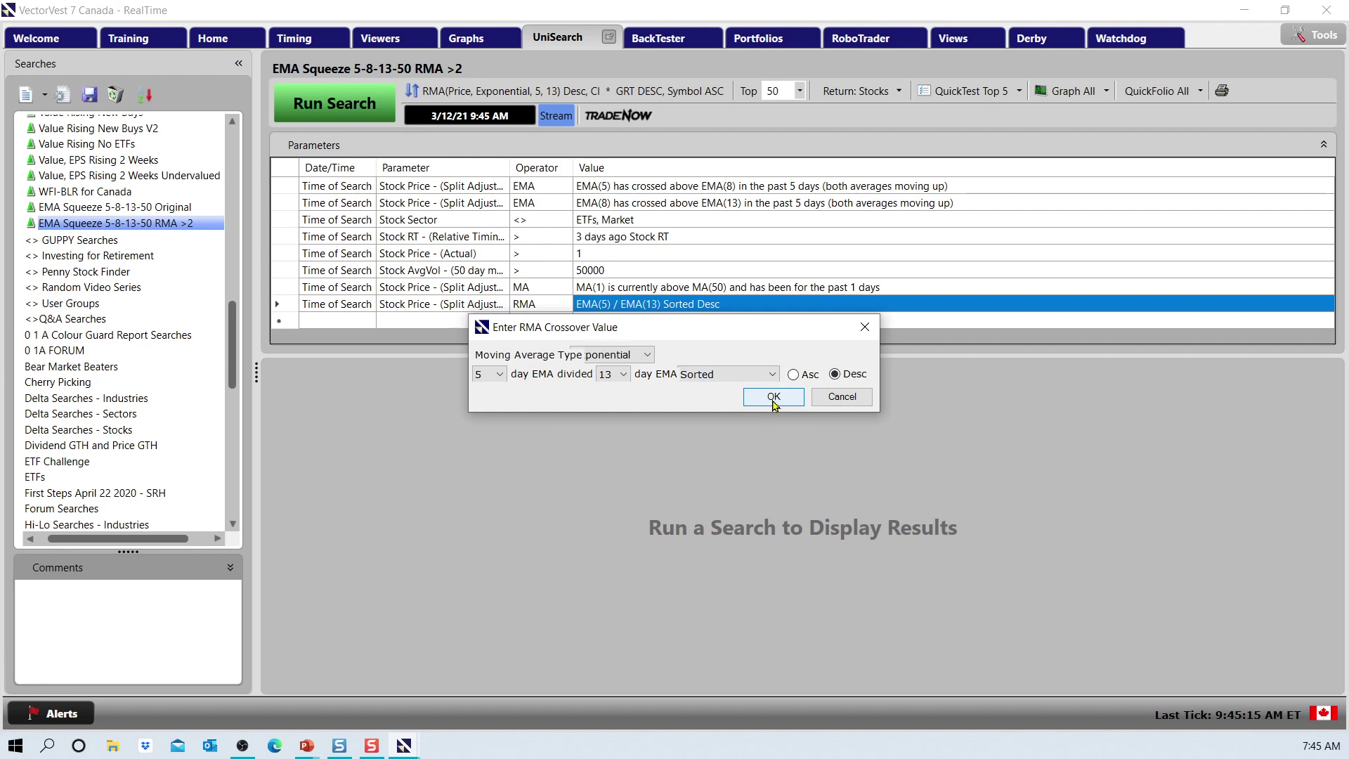
{"action": "left_click", "coordinate": [774, 398]}
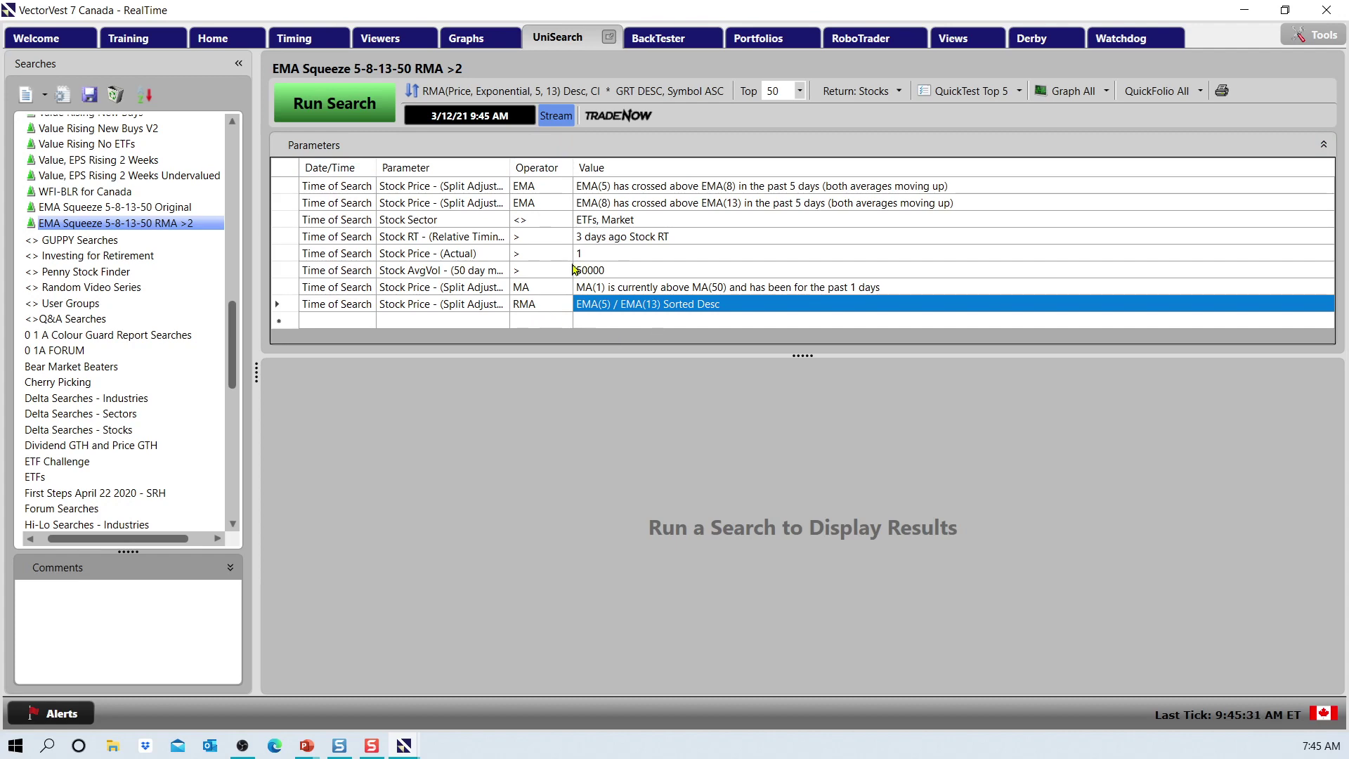
{"action": "left_click", "coordinate": [318, 104]}
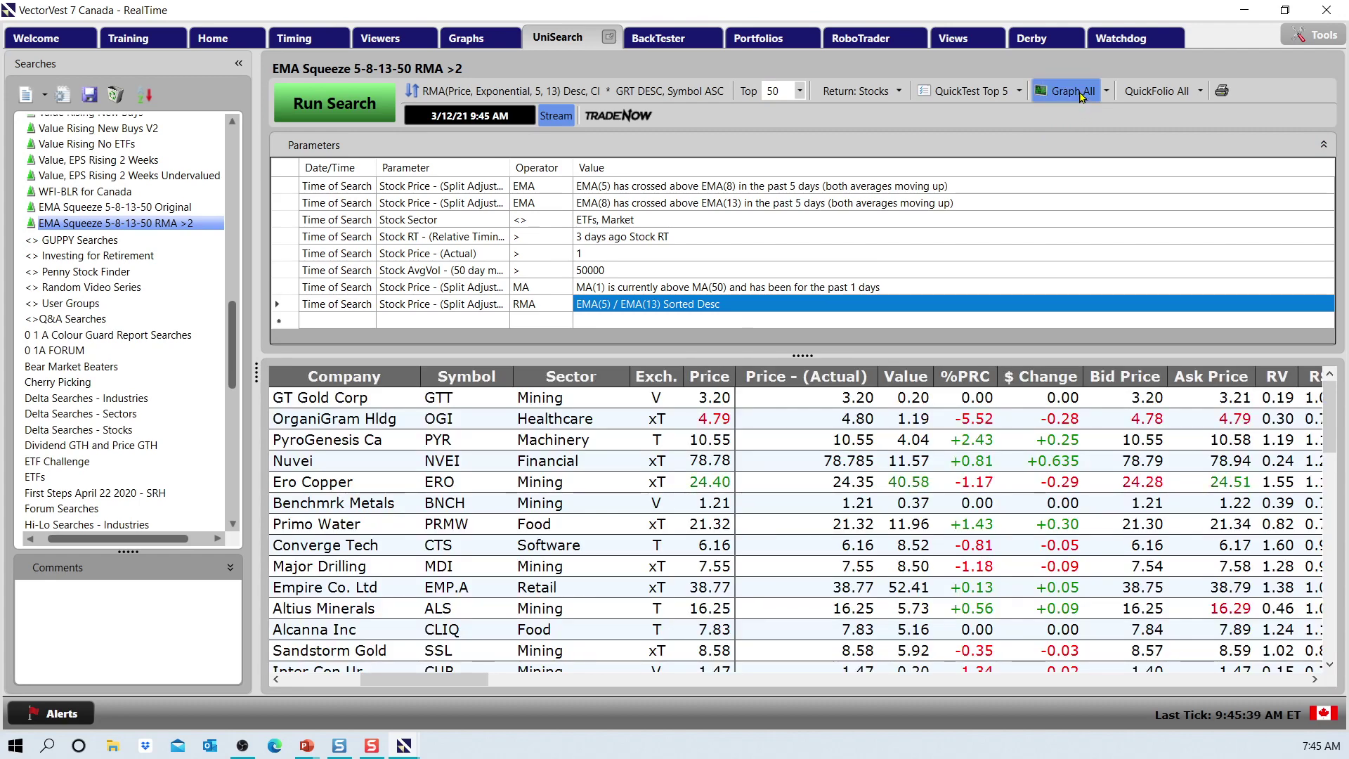
Graph all the search results over three months and examine the EMA crossovers on the GTT, OGI, PYR and NVEI graphs
{"action": "left_click", "coordinate": [1080, 91]}
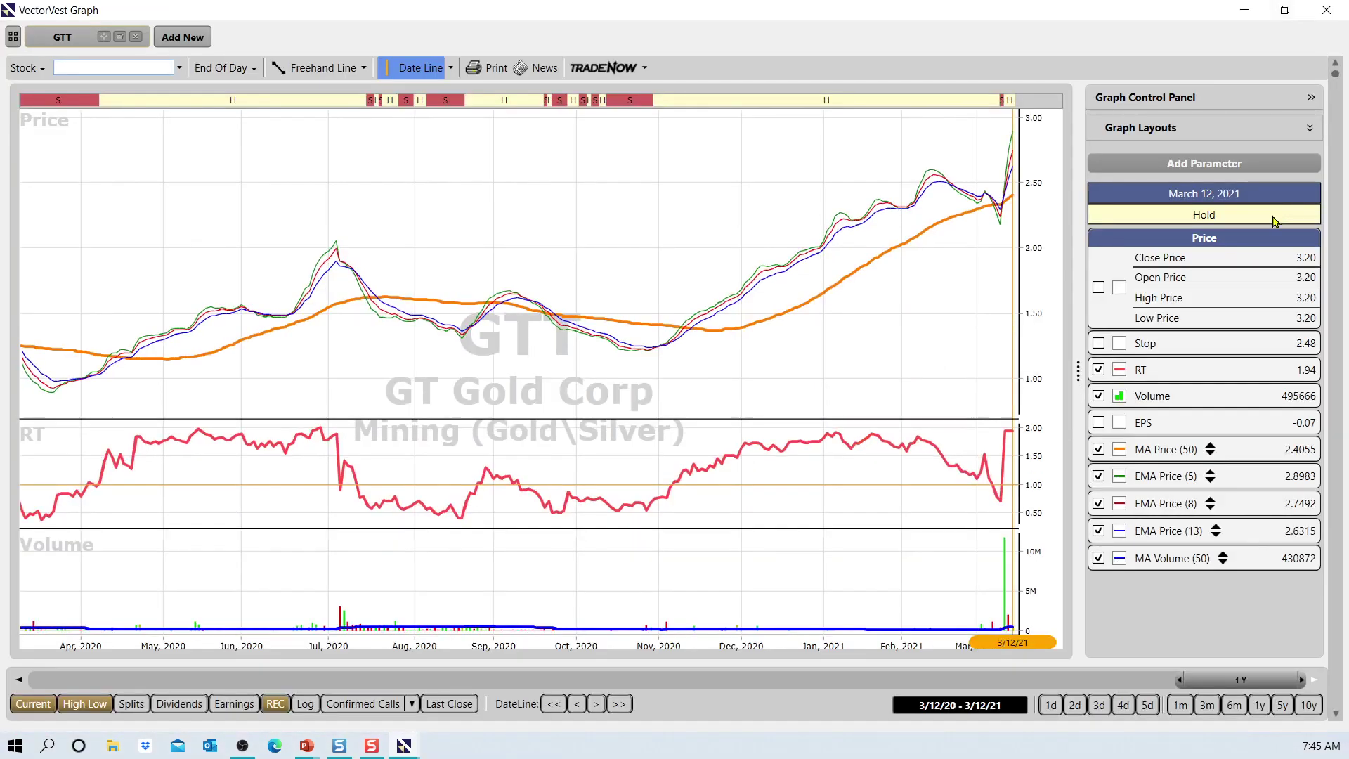
{"action": "left_click", "coordinate": [1207, 705]}
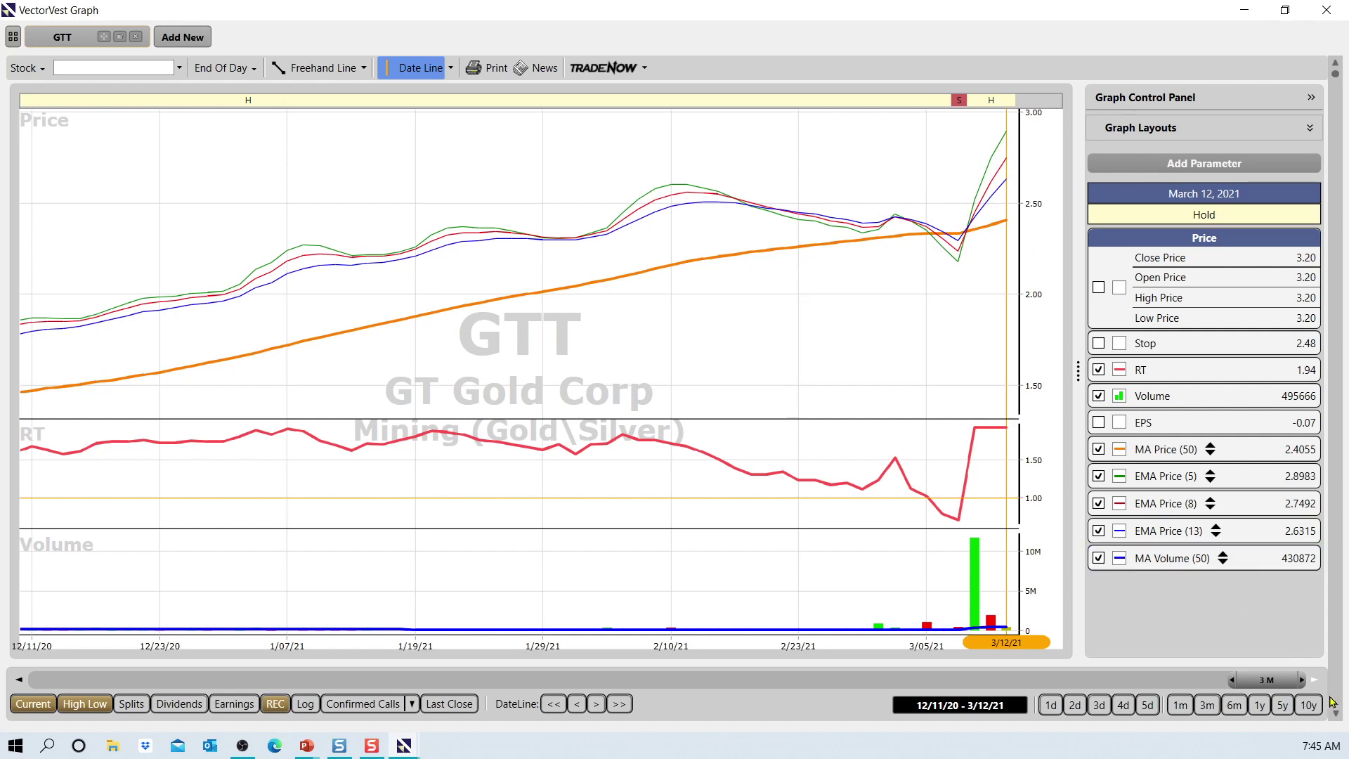
{"action": "scroll", "coordinate": [1331, 702], "scroll_direction": "down", "scroll_amount": 1}
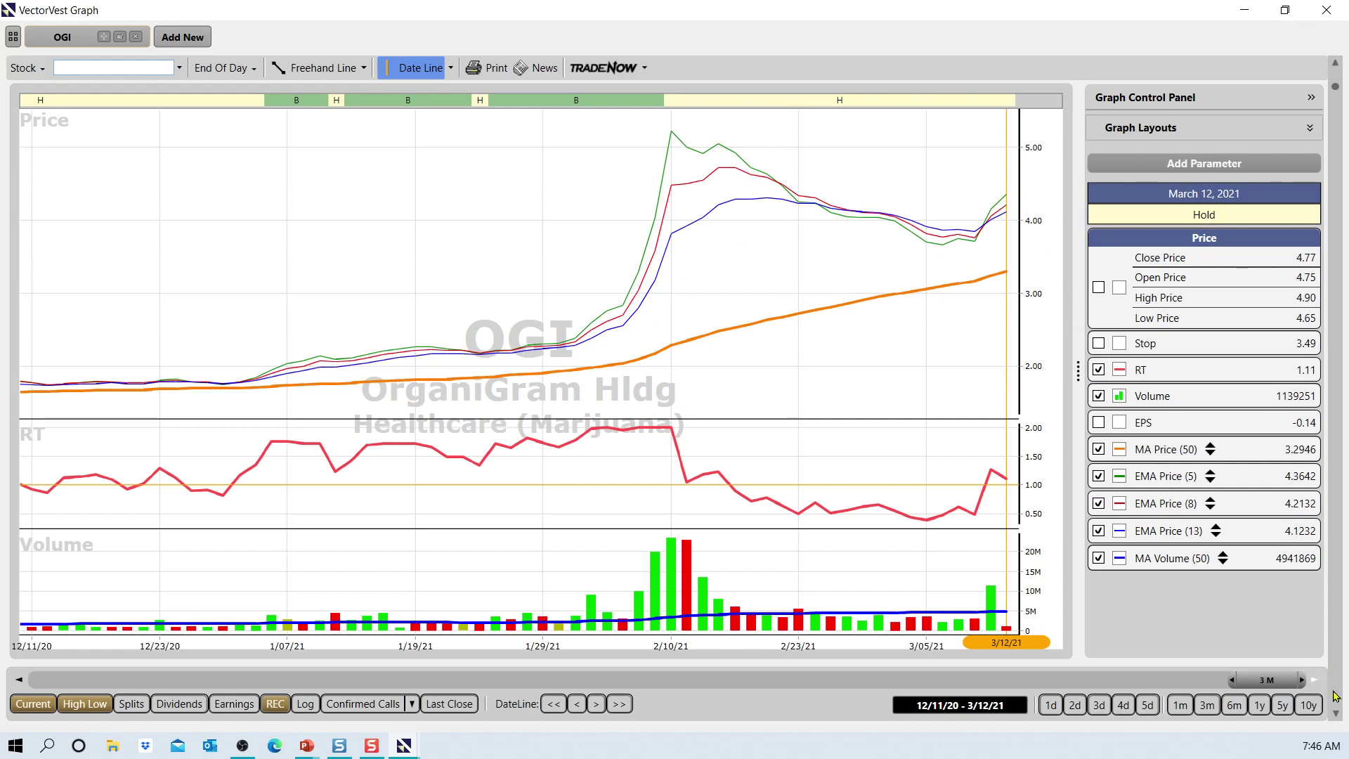
{"action": "key", "text": "Down"}
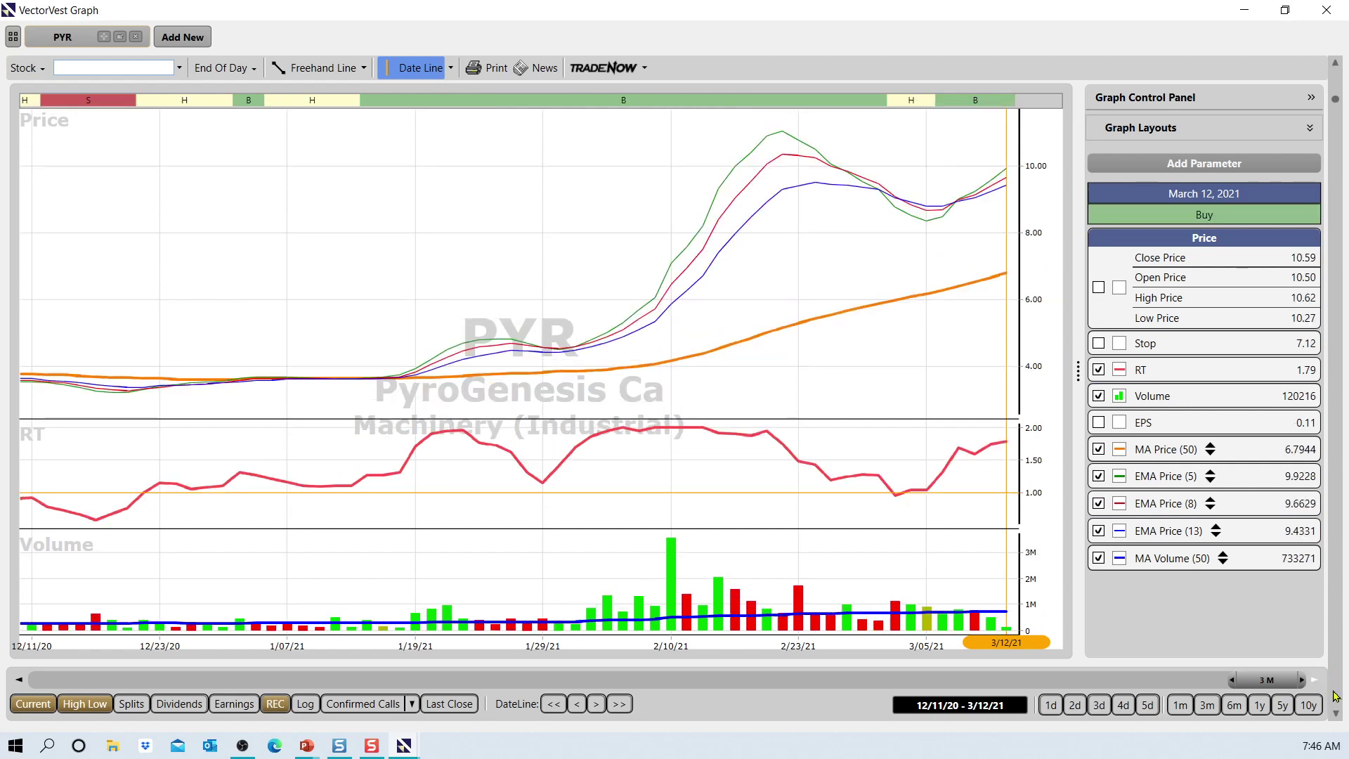
{"action": "key", "text": "Down"}
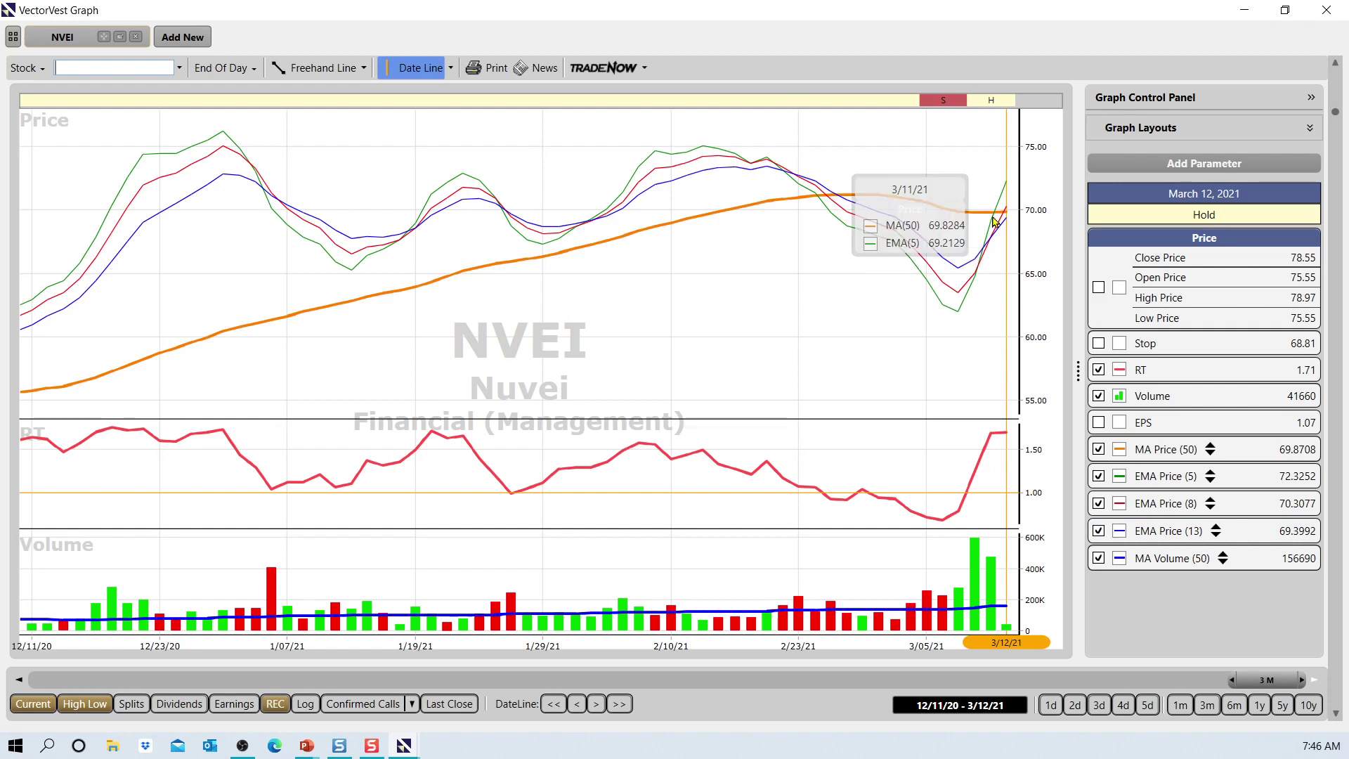
Show the price candles on the NVEI graph and examine the following stocks' graphs through ERO and BNCH to CTS
{"action": "left_click", "coordinate": [1177, 287]}
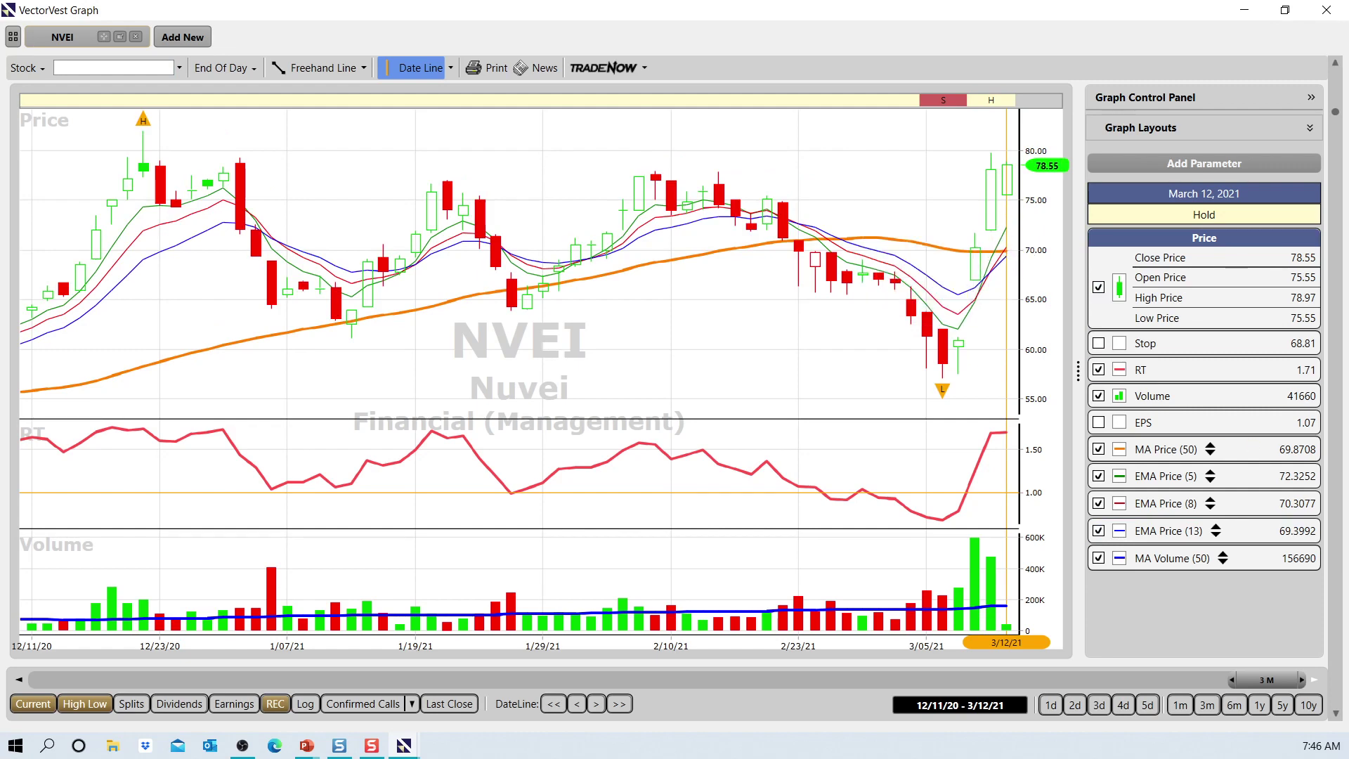
{"action": "key", "text": "Down"}
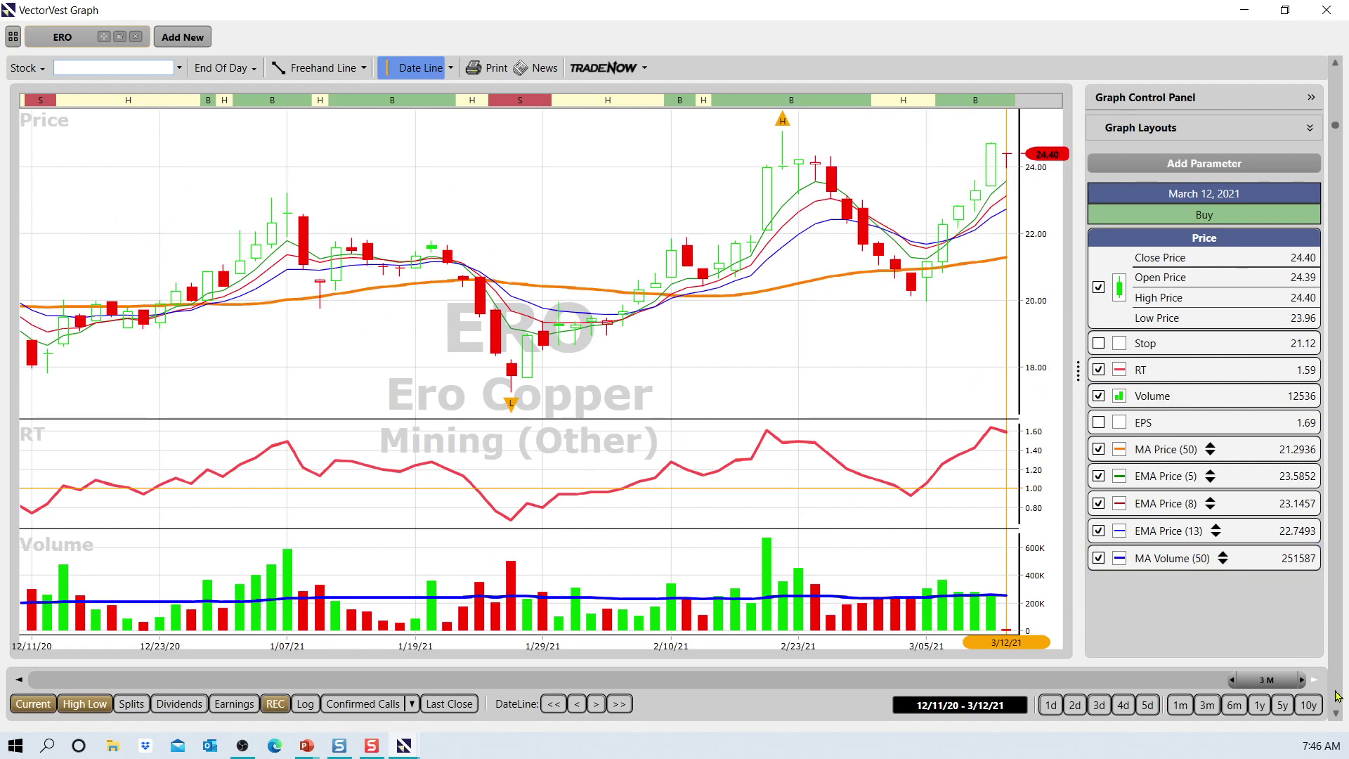
{"action": "key", "text": "Down"}
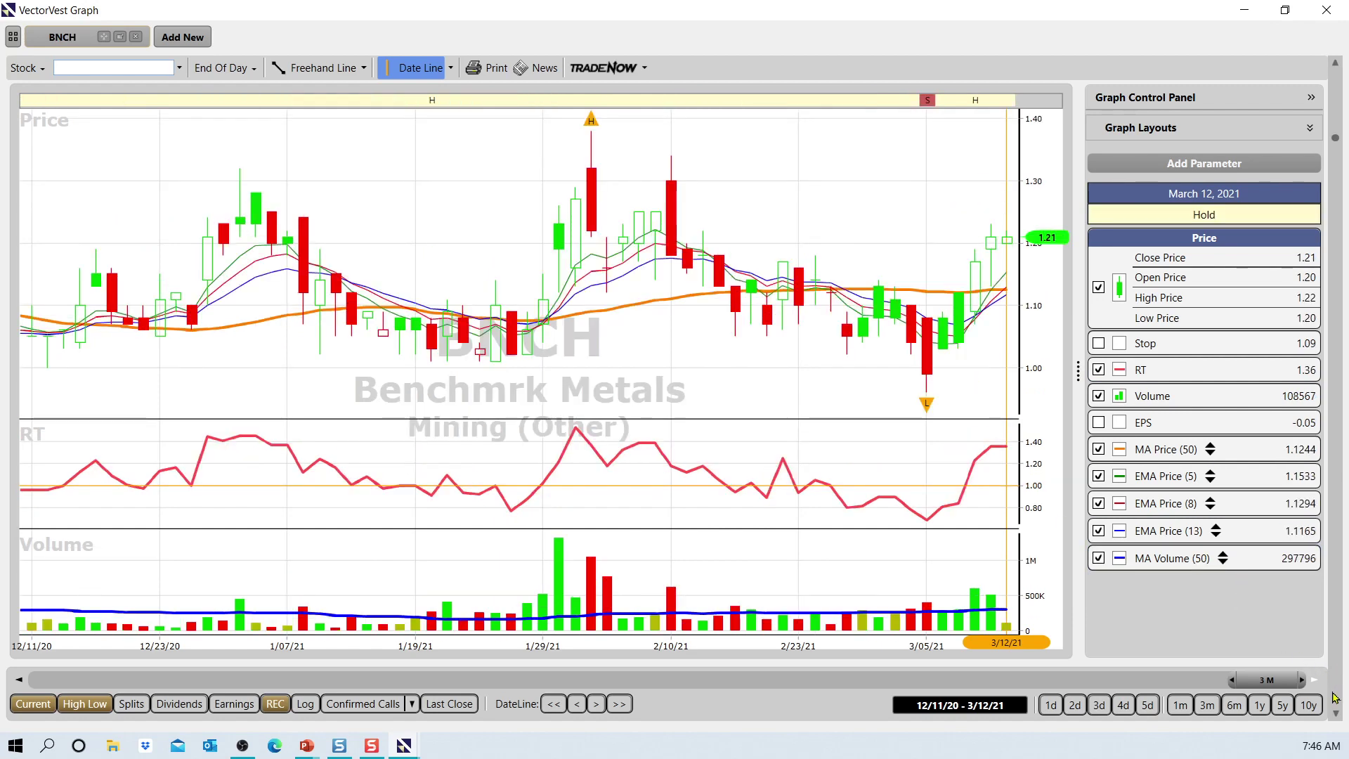
{"action": "key", "text": "Down"}
{"action": "key", "text": "Down"}
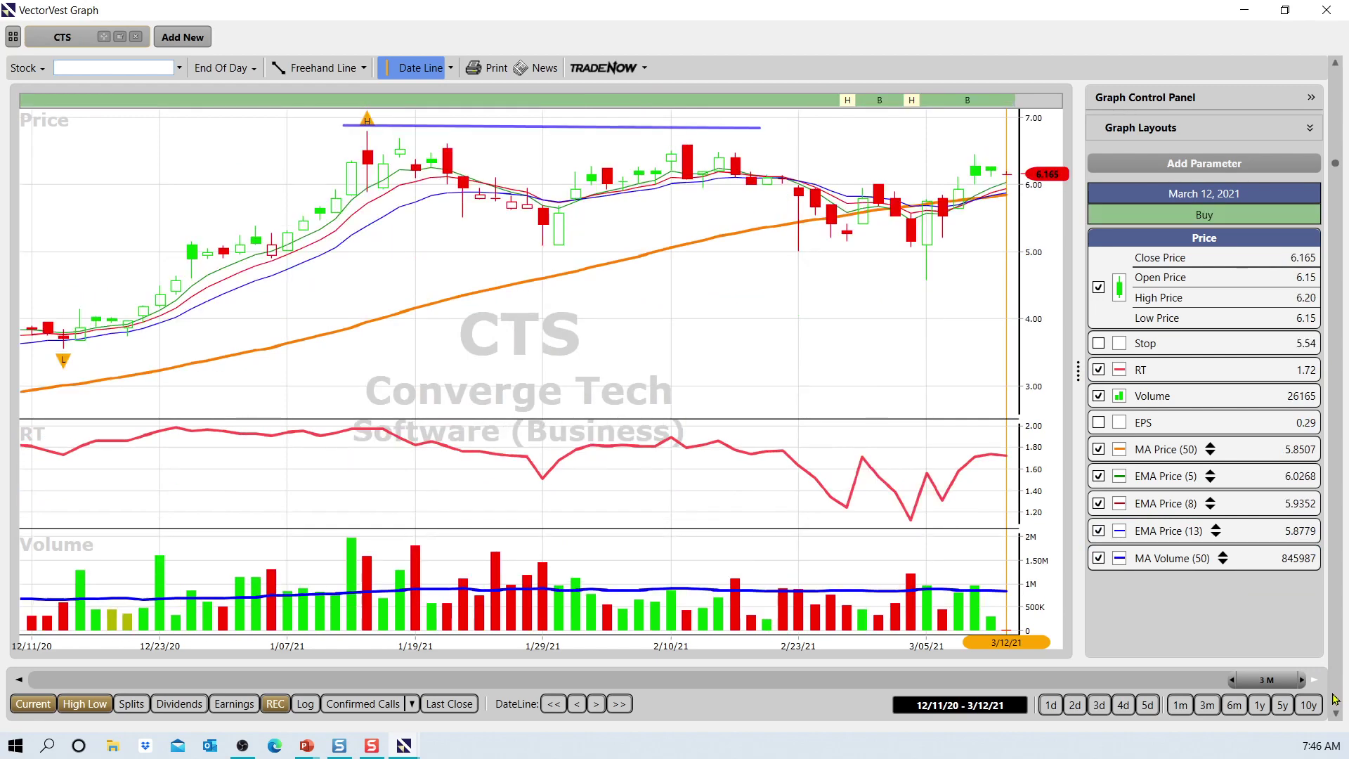
Set the CTS graph's date line to December 22 and December 23, 2020 to inspect the EMA fan-out, and close the graph window
{"action": "left_click", "coordinate": [147, 329]}
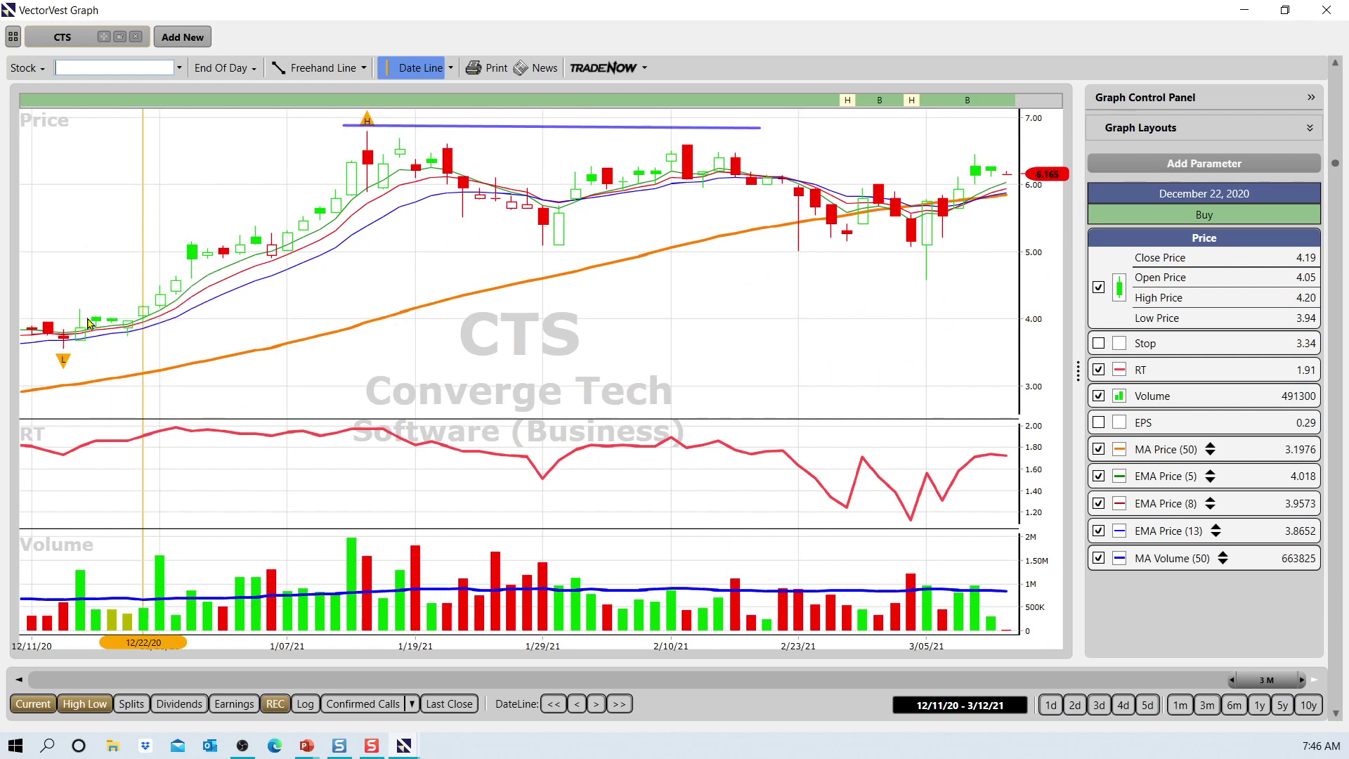
{"action": "left_click", "coordinate": [161, 320]}
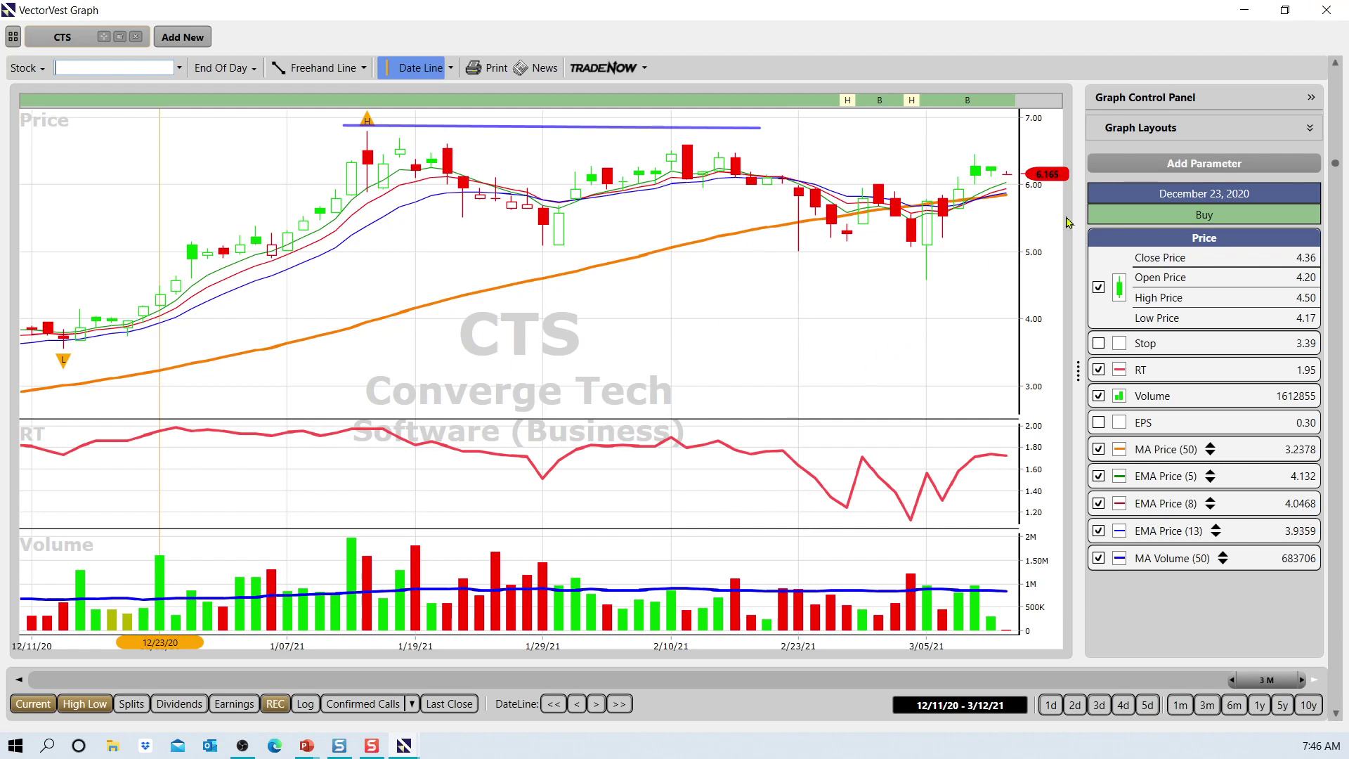
{"action": "left_click", "coordinate": [1324, 12]}
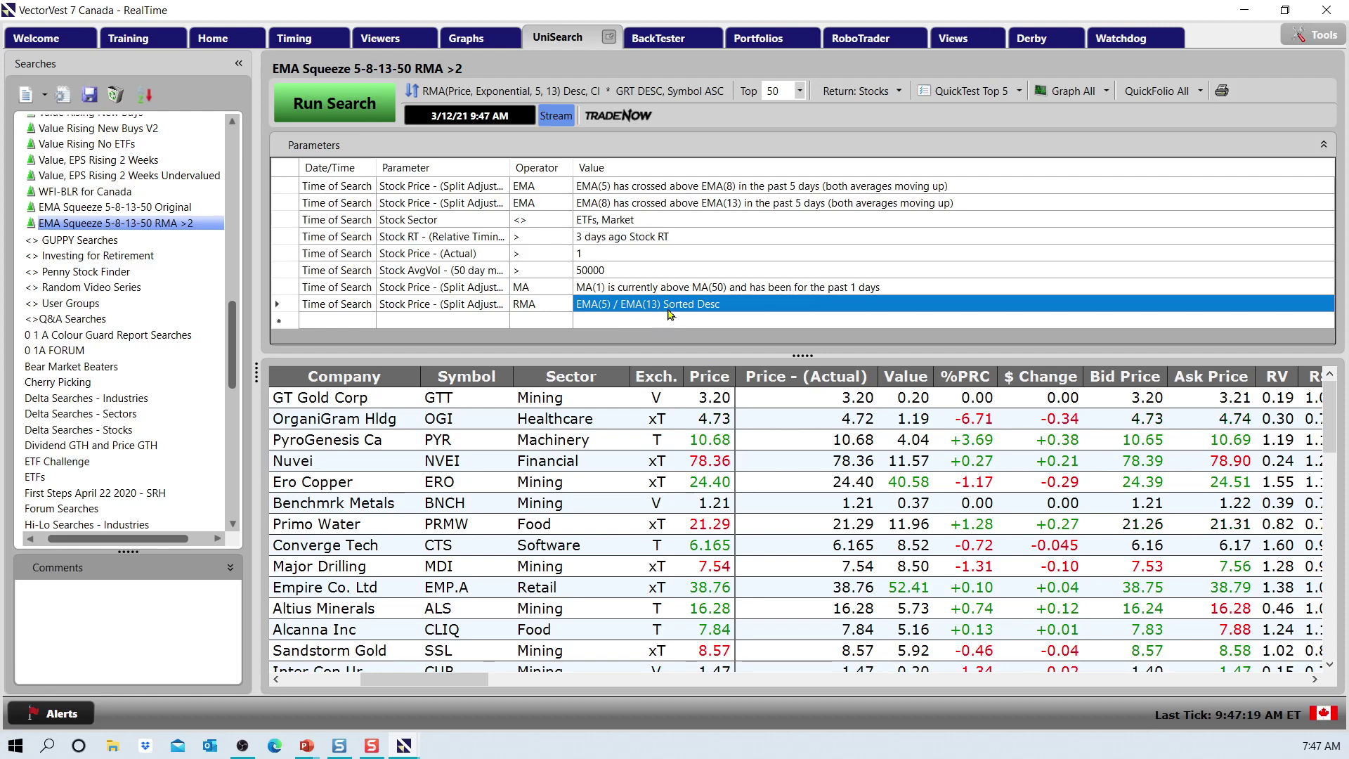
Check the results' RMA column, set the RMA row's condition to EMA(5) / EMA(13) >= 1.02, and run the search
{"action": "left_click_drag", "start_coordinate": [411, 681], "coordinate": [329, 682]}
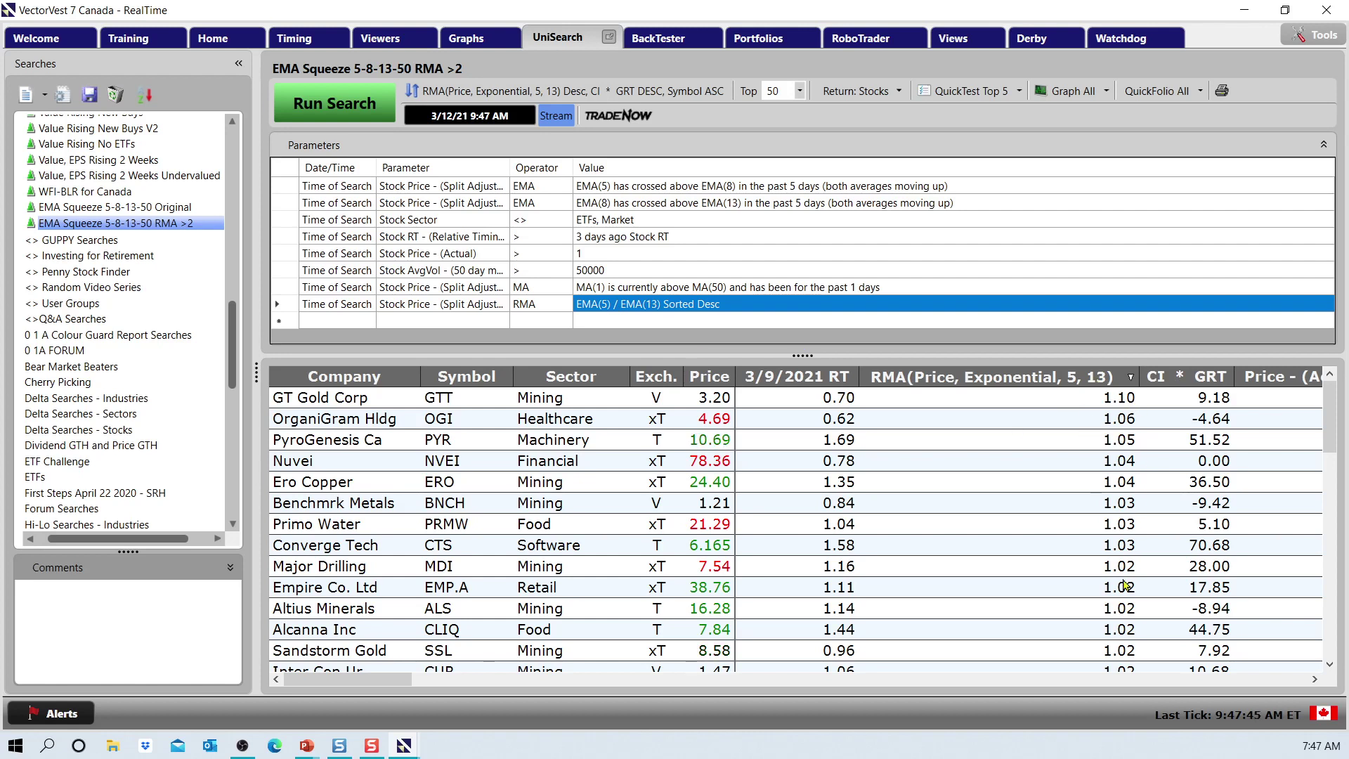
{"action": "double_click", "coordinate": [734, 311]}
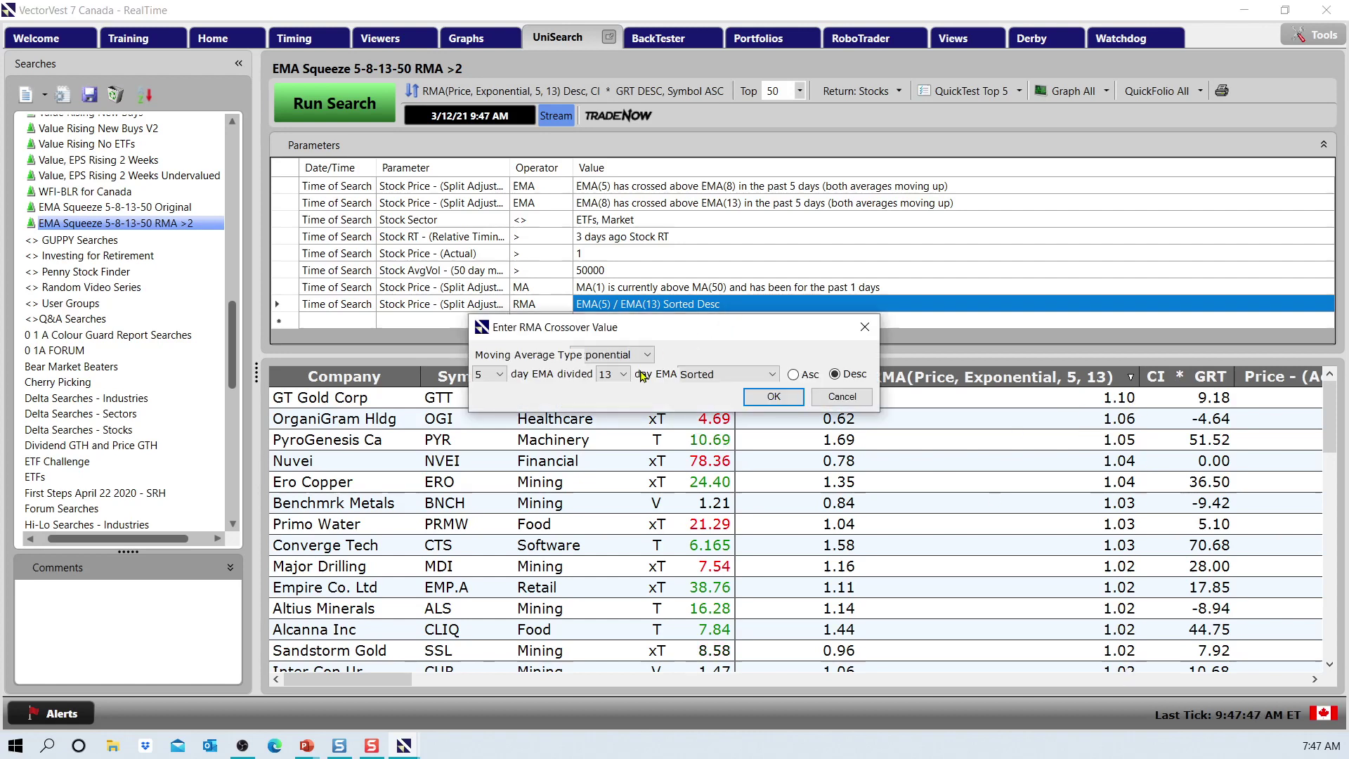
{"action": "left_click", "coordinate": [719, 376]}
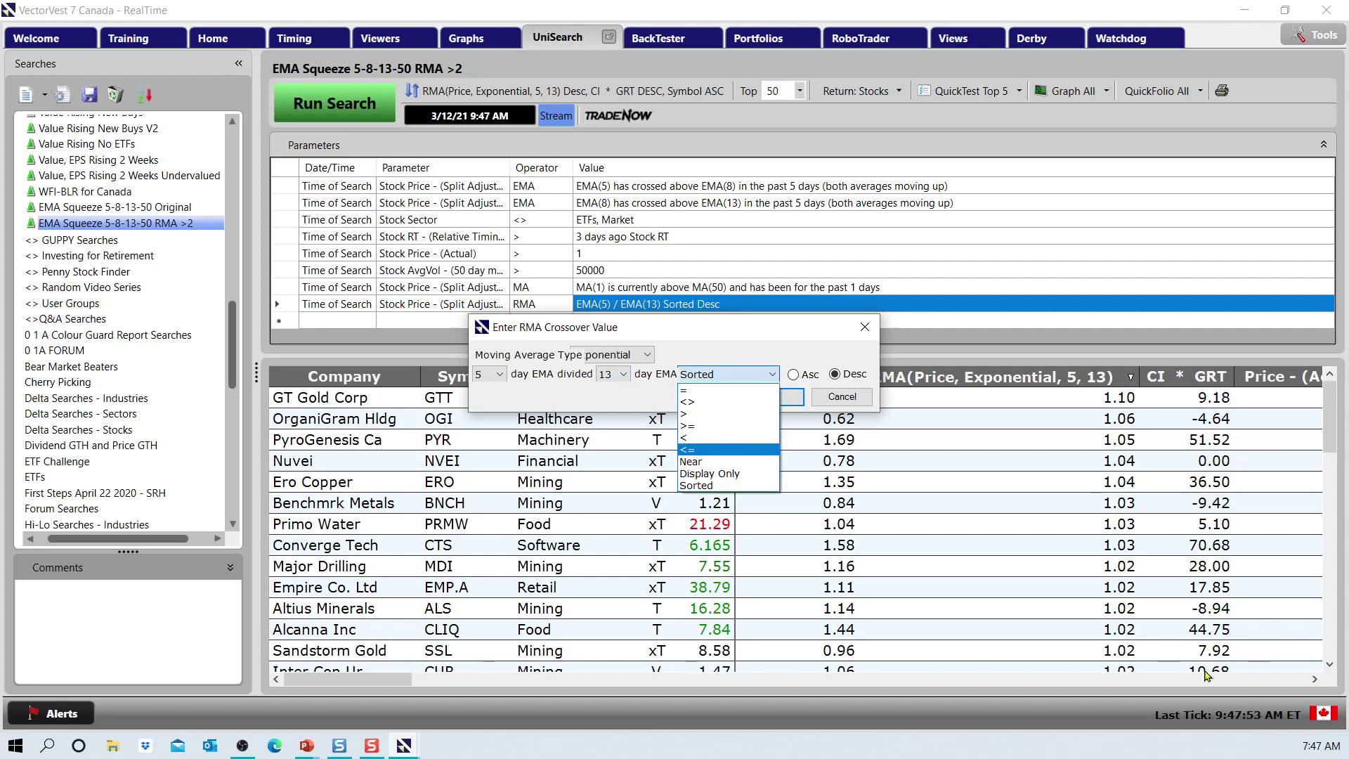
{"action": "left_click", "coordinate": [703, 426]}
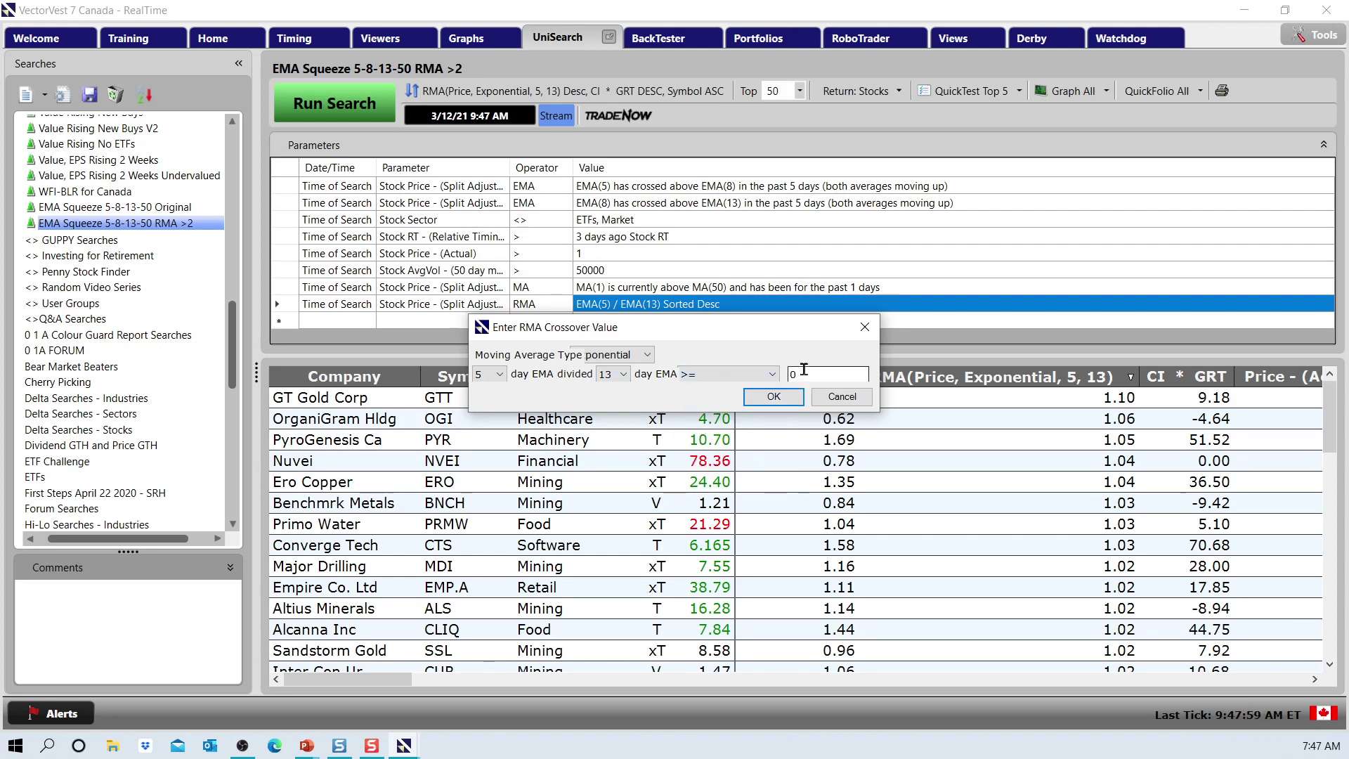
{"action": "type", "text": "1.02"}
{"action": "left_click", "coordinate": [773, 396]}
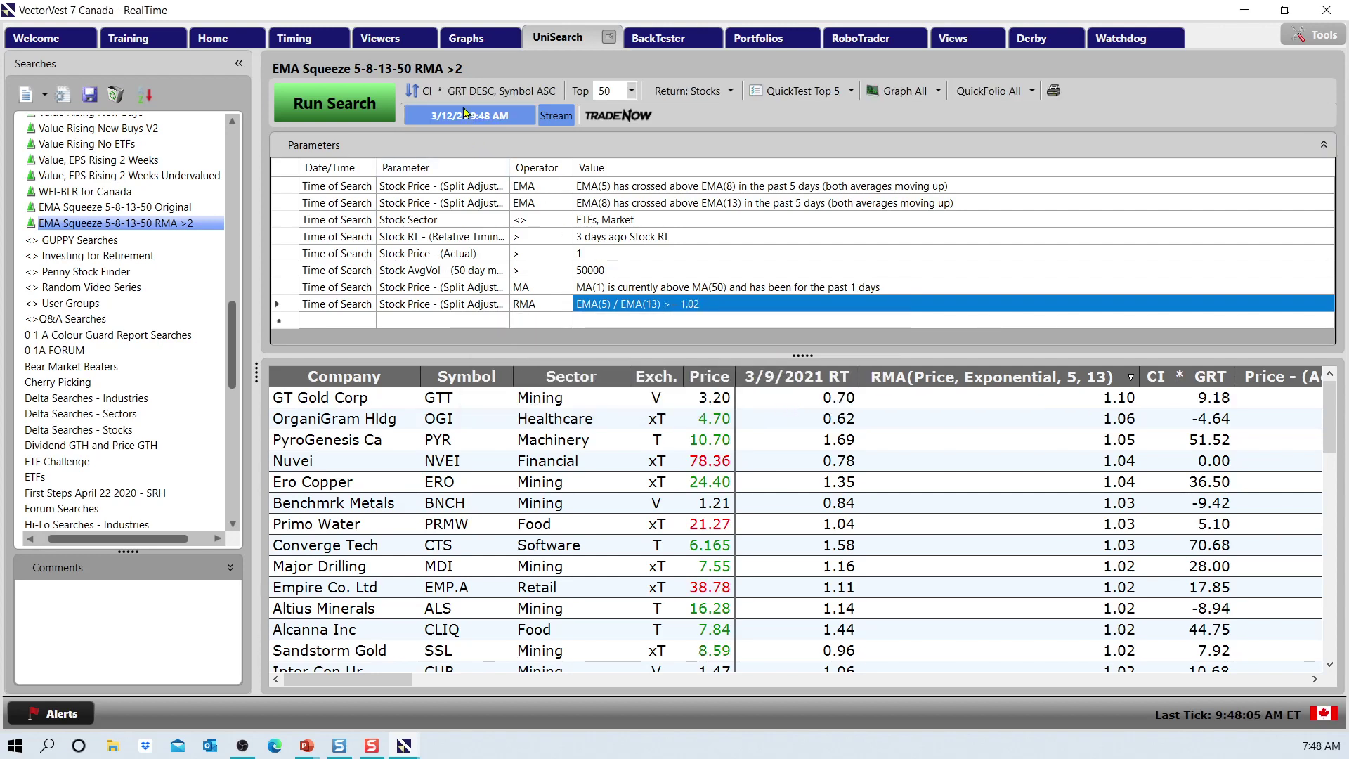
{"action": "left_click", "coordinate": [442, 91]}
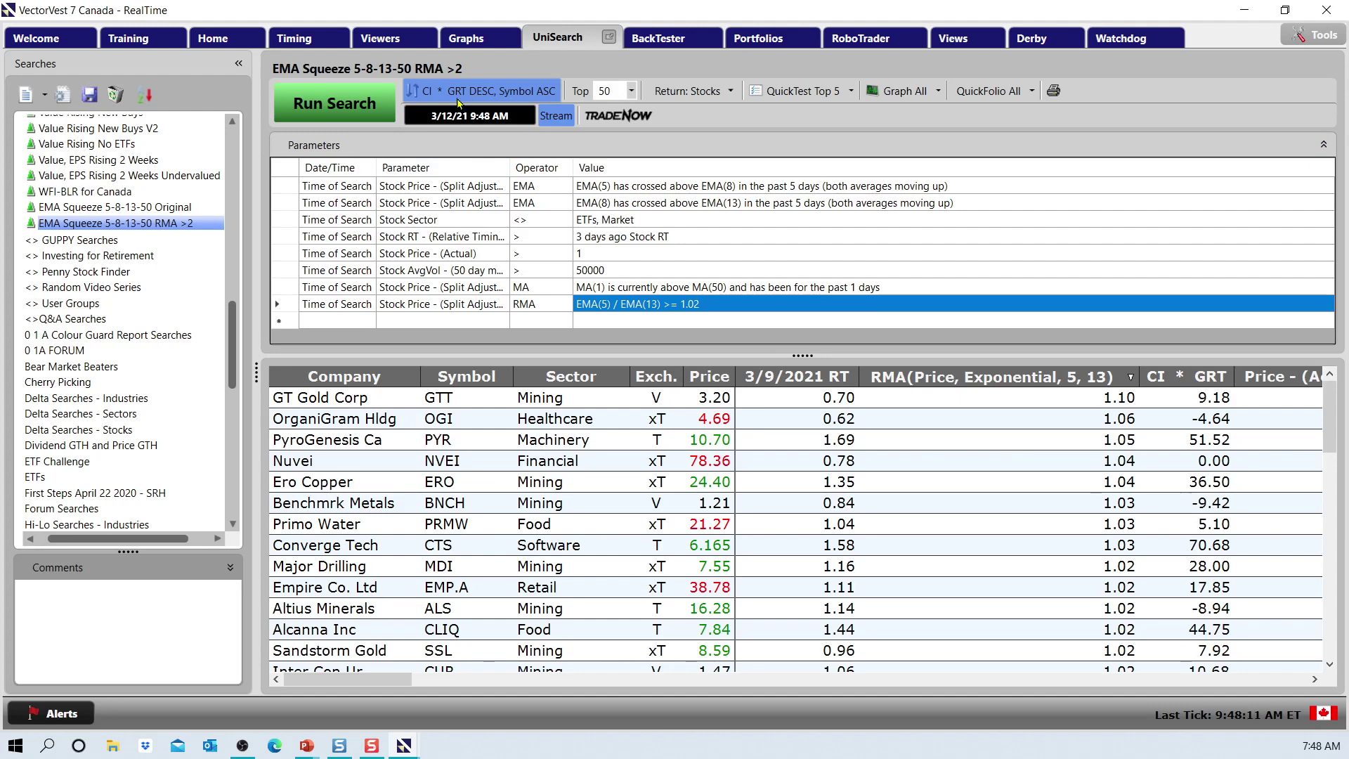
{"action": "left_click", "coordinate": [335, 103]}
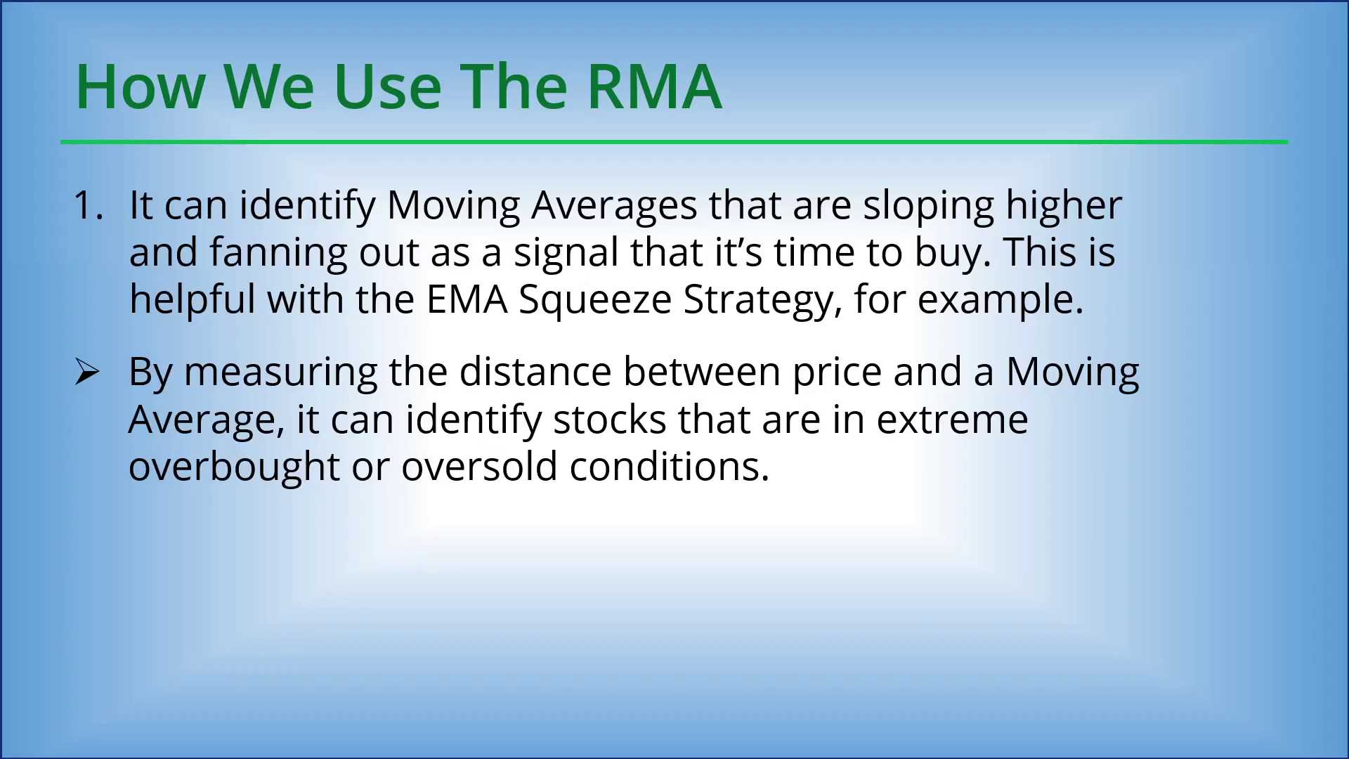
{"action": "left_click", "coordinate": [537, 151]}
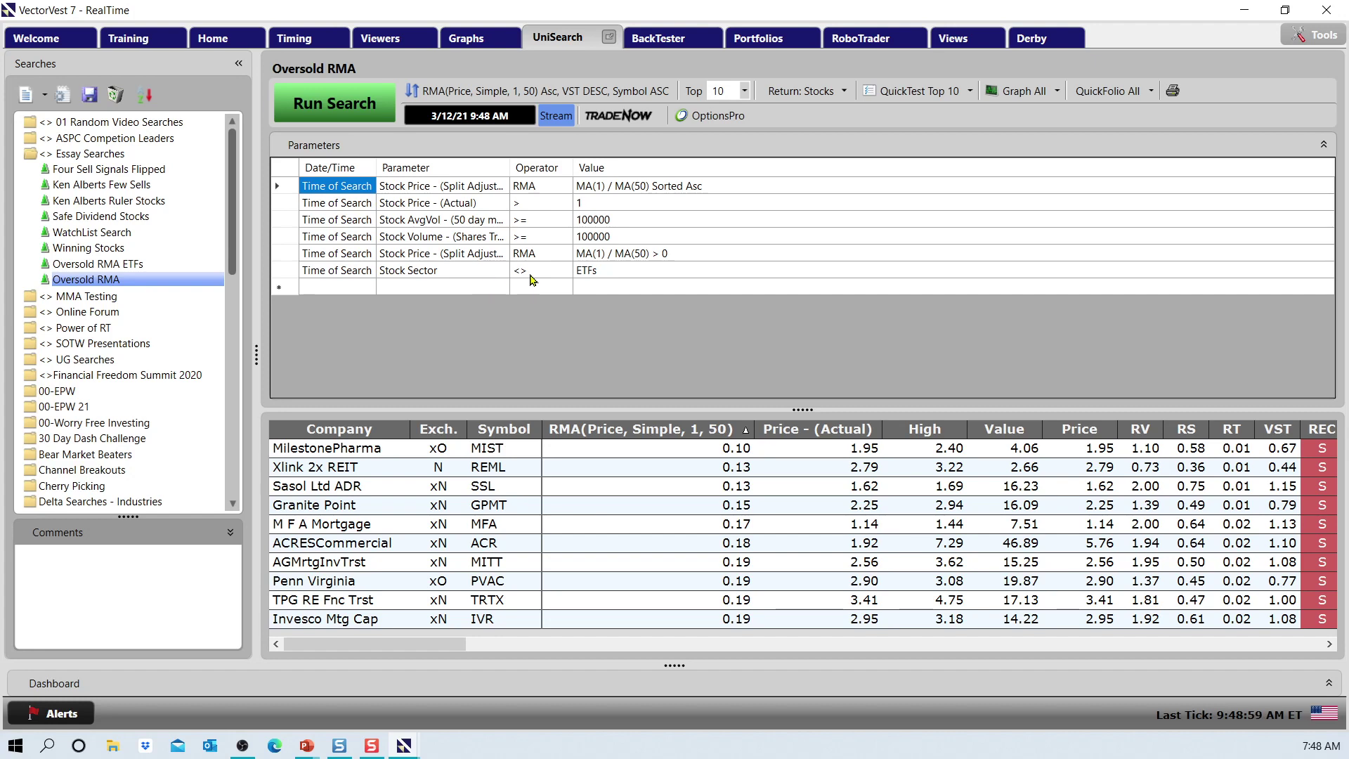
Set the last row of the Oversold RMA search to Stock Sector <> with ETFs as the selected sector
{"action": "left_click", "coordinate": [443, 272]}
{"action": "mouse_move", "coordinate": [442, 289]}
{"action": "mouse_move", "coordinate": [555, 311]}
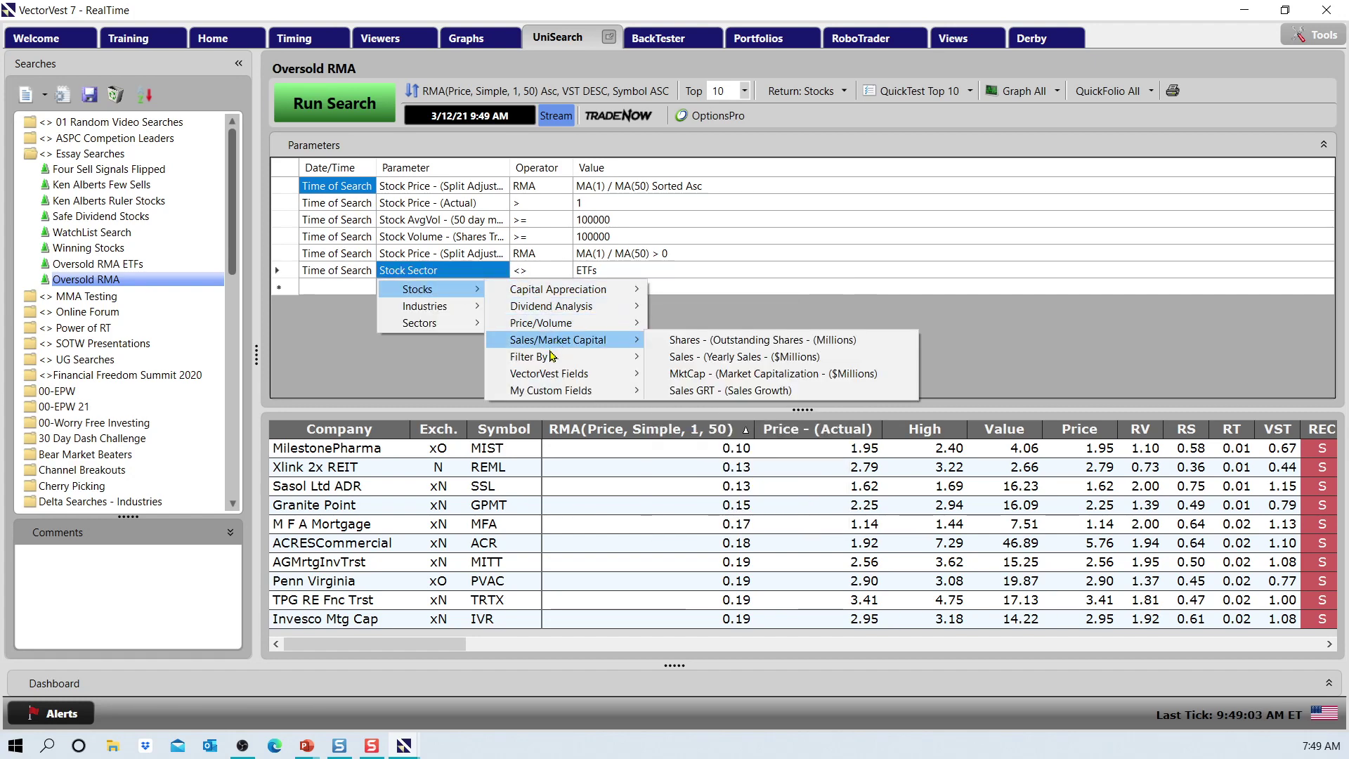
{"action": "mouse_move", "coordinate": [552, 357]}
{"action": "left_click", "coordinate": [684, 391]}
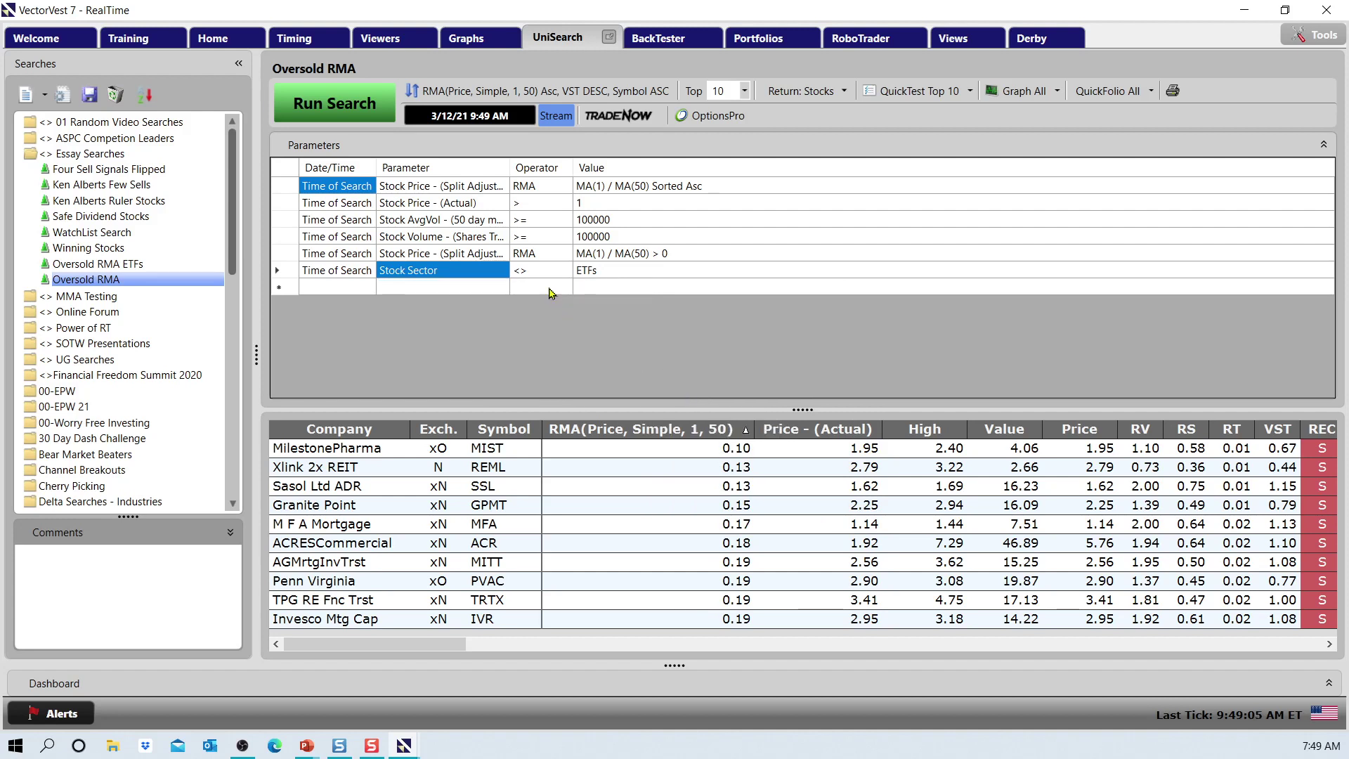
{"action": "left_click", "coordinate": [550, 273]}
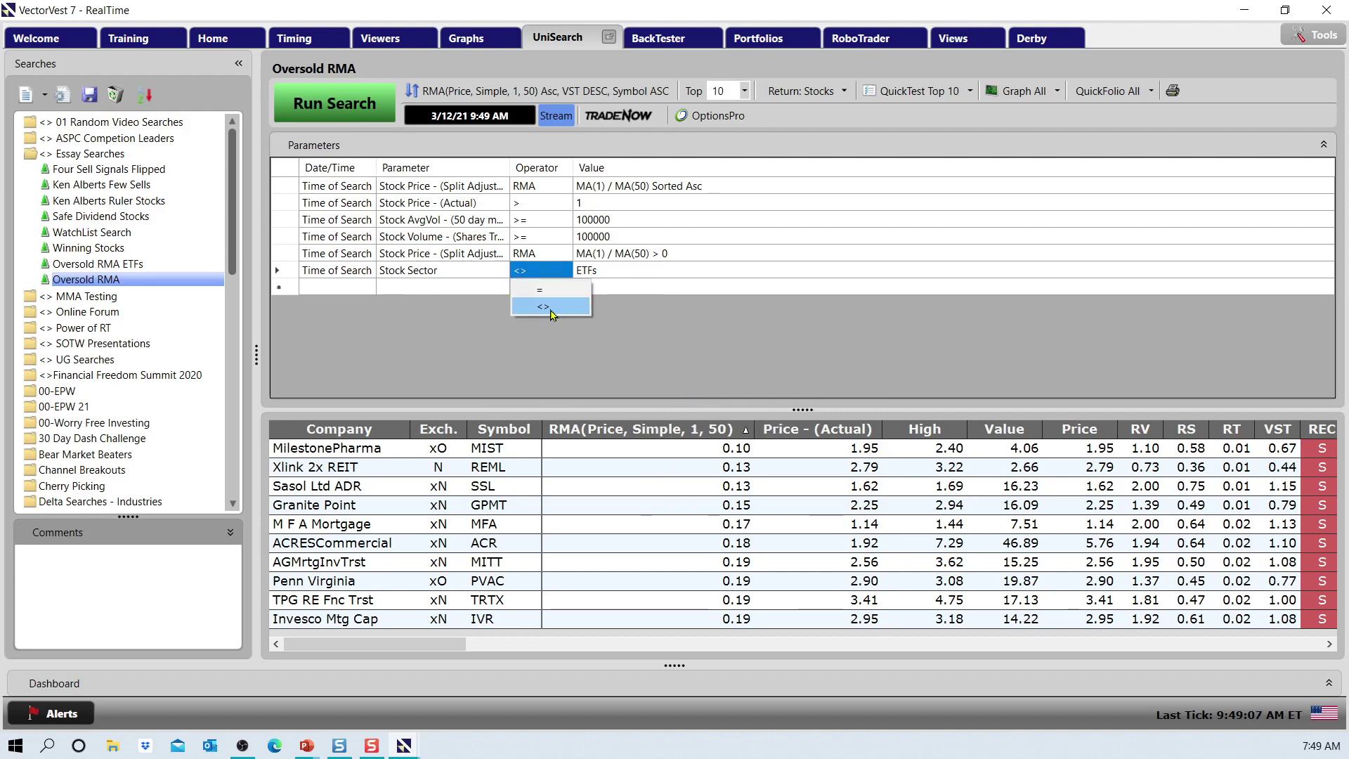
{"action": "left_click", "coordinate": [552, 306]}
{"action": "left_click", "coordinate": [617, 274]}
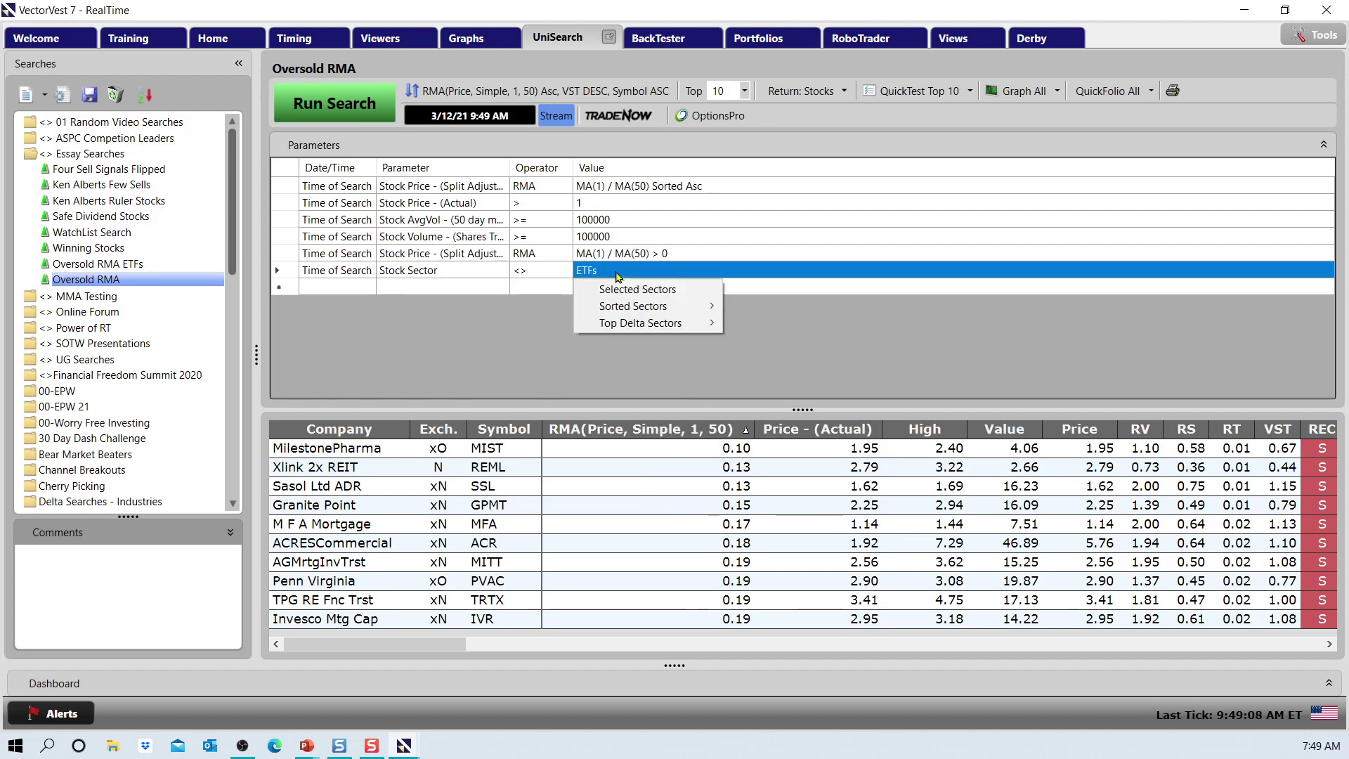
{"action": "left_click", "coordinate": [644, 294]}
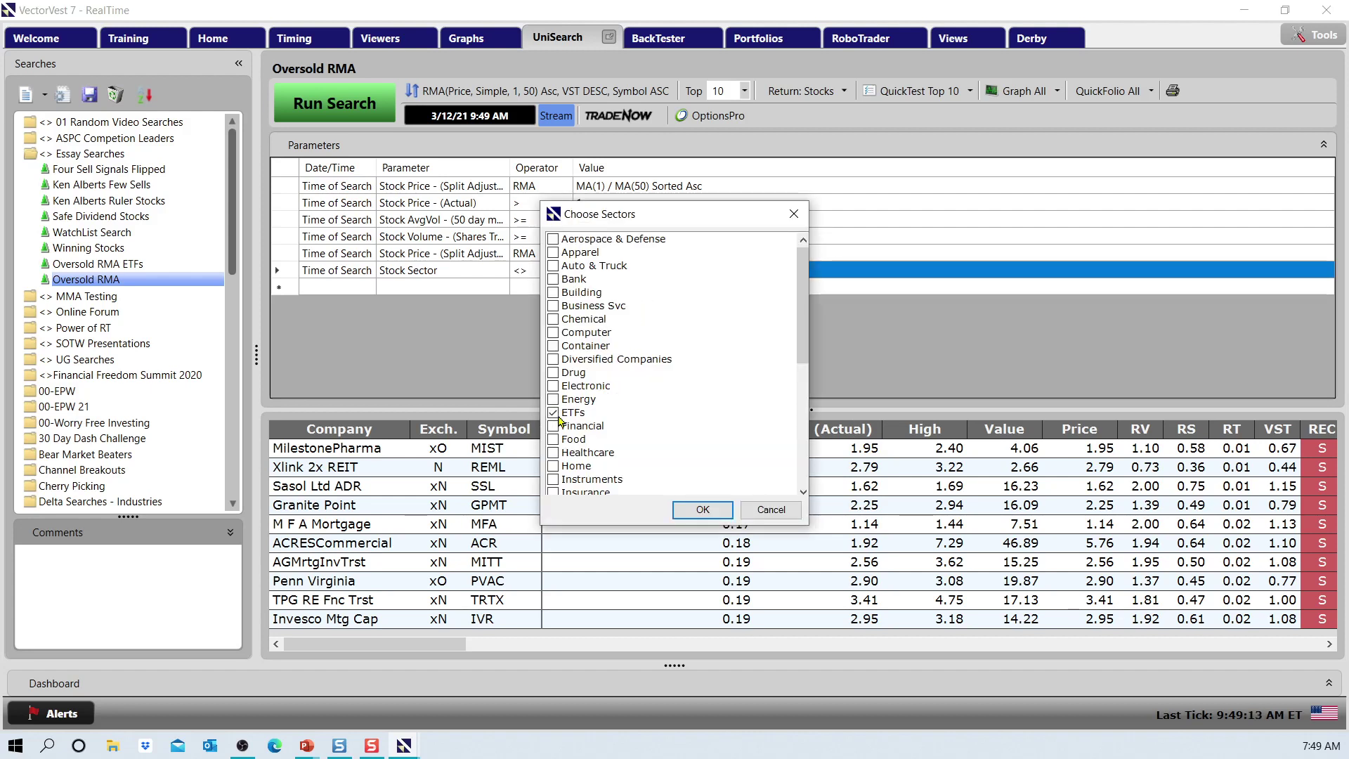
{"action": "left_click", "coordinate": [703, 509]}
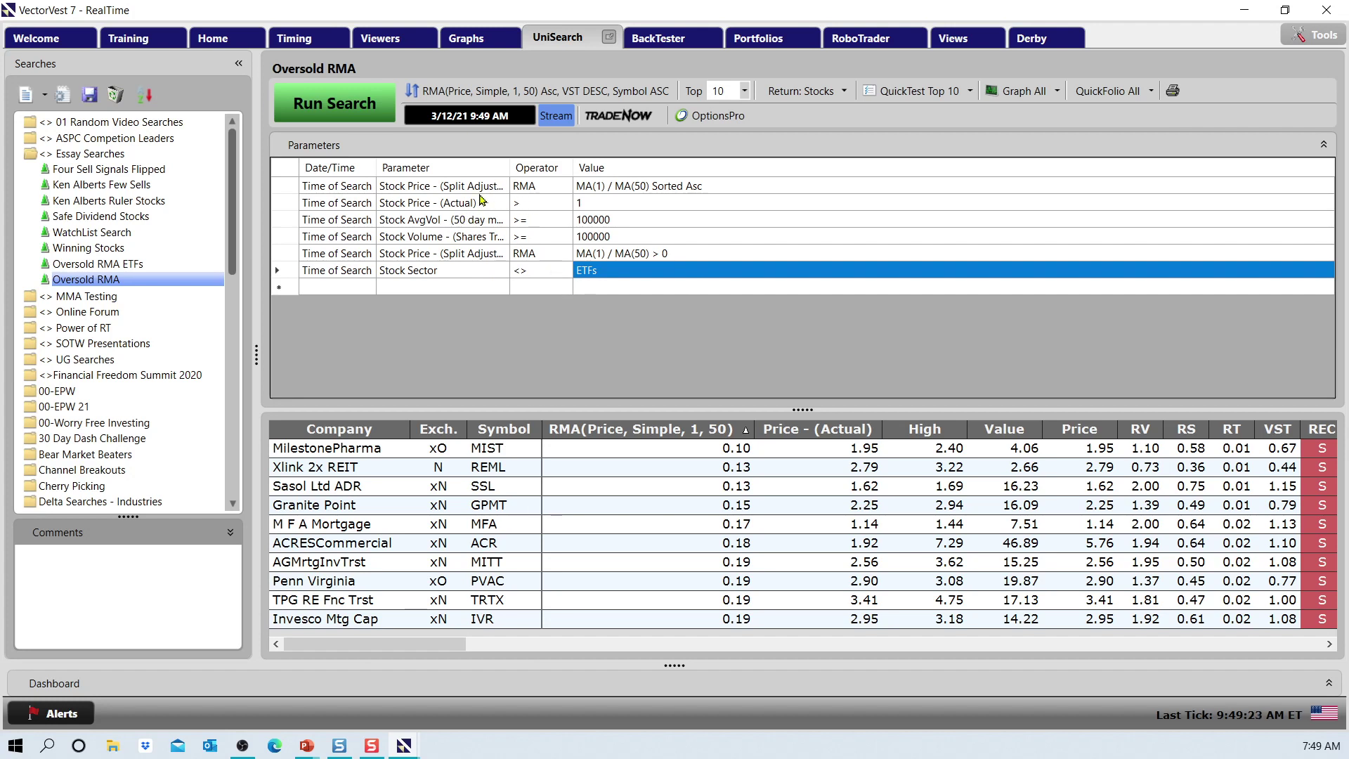
Set the first row's parameter to stock Price - (Split Adjusted) and its operator to the ProTrader RMA
{"action": "left_click", "coordinate": [423, 192]}
{"action": "mouse_move", "coordinate": [419, 203]}
{"action": "mouse_move", "coordinate": [538, 210]}
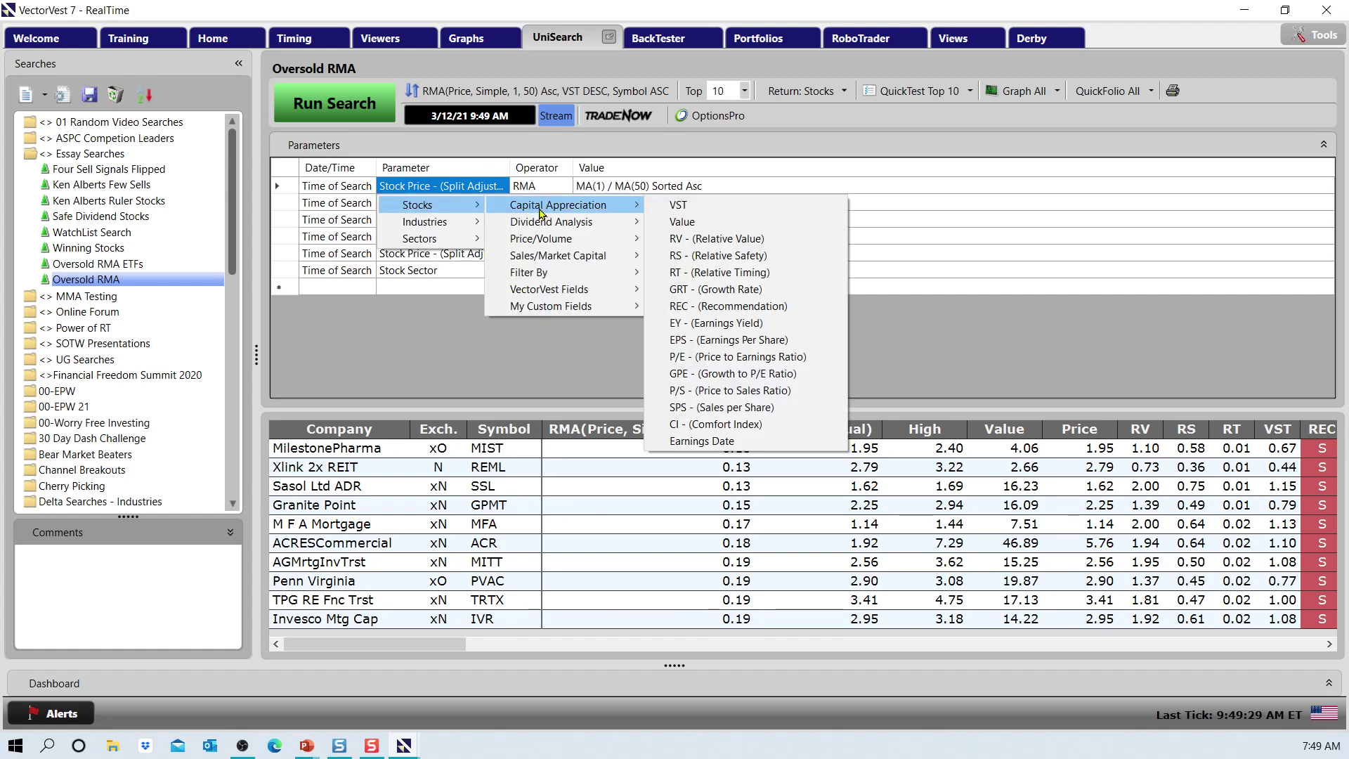
{"action": "mouse_move", "coordinate": [545, 239]}
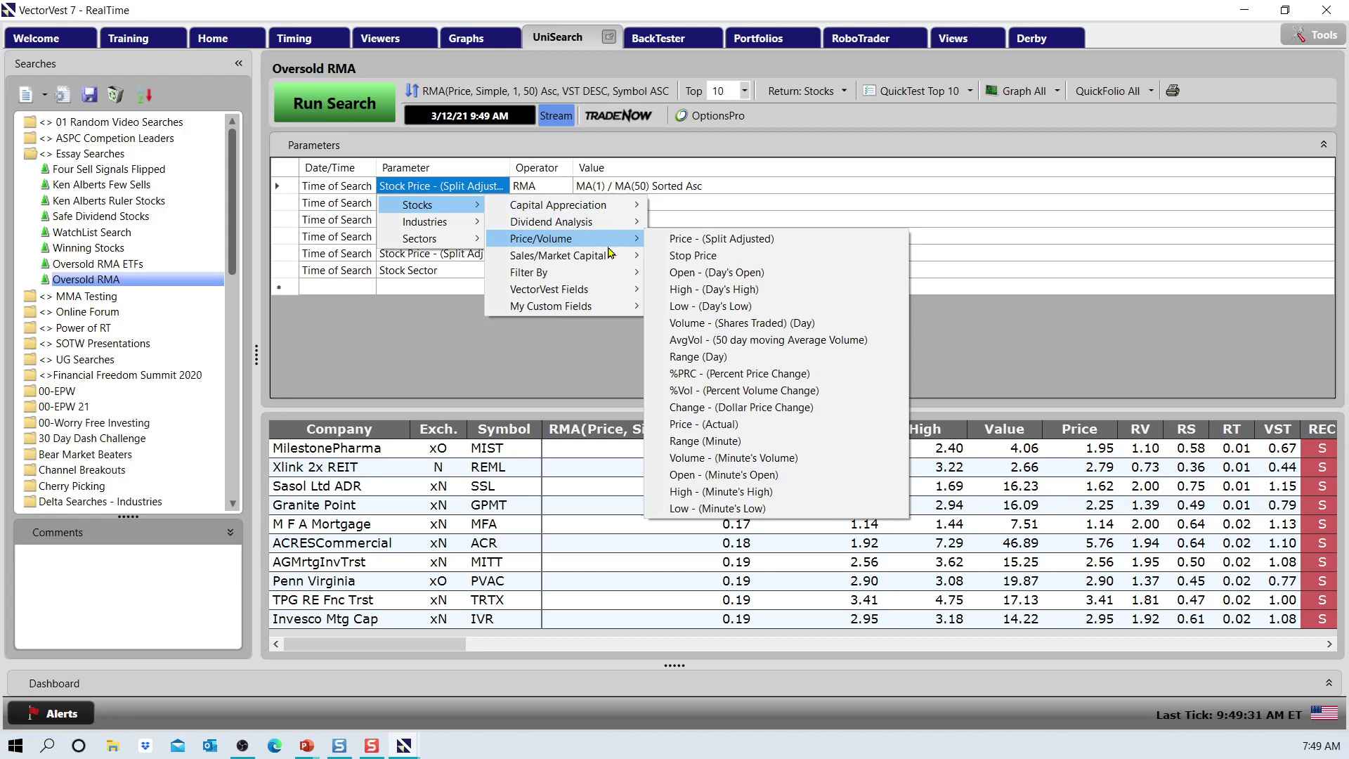
{"action": "left_click", "coordinate": [723, 239]}
{"action": "left_click", "coordinate": [549, 187]}
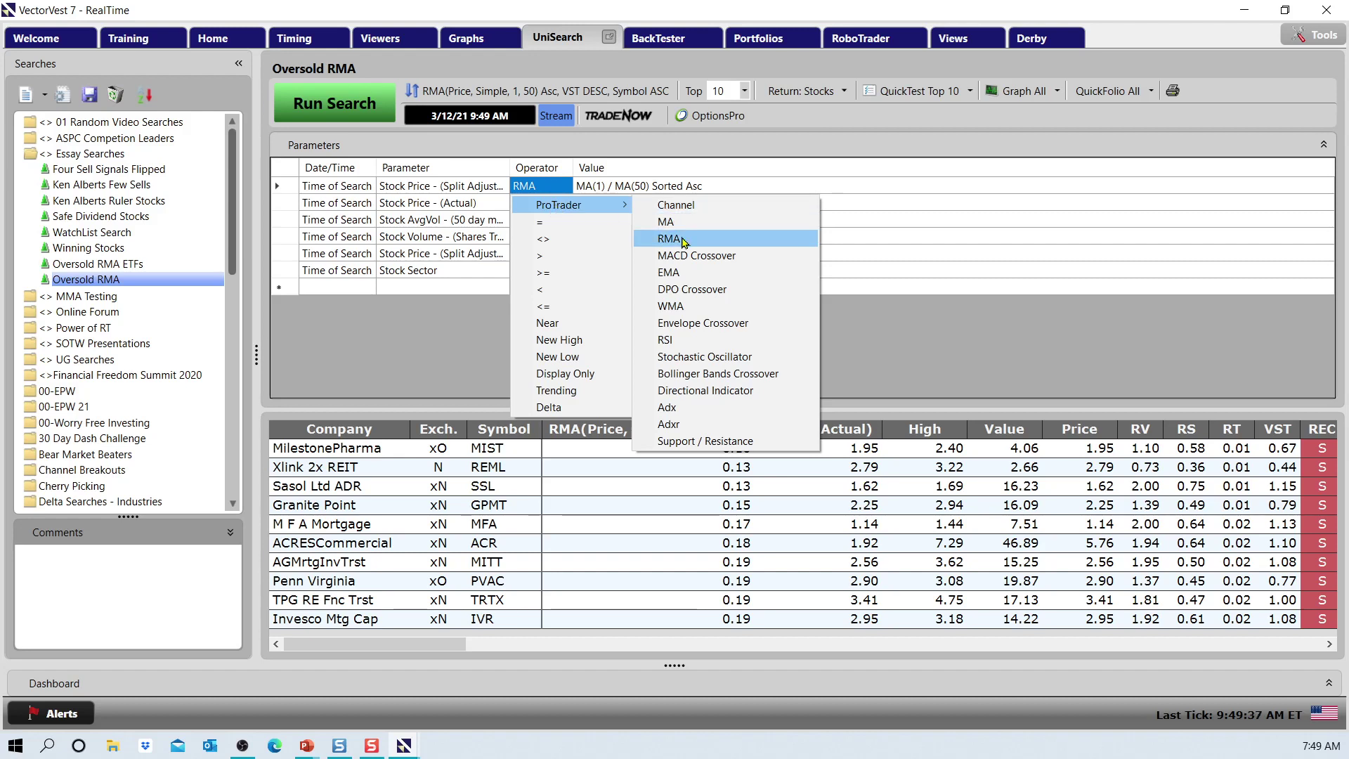
{"action": "left_click", "coordinate": [680, 241]}
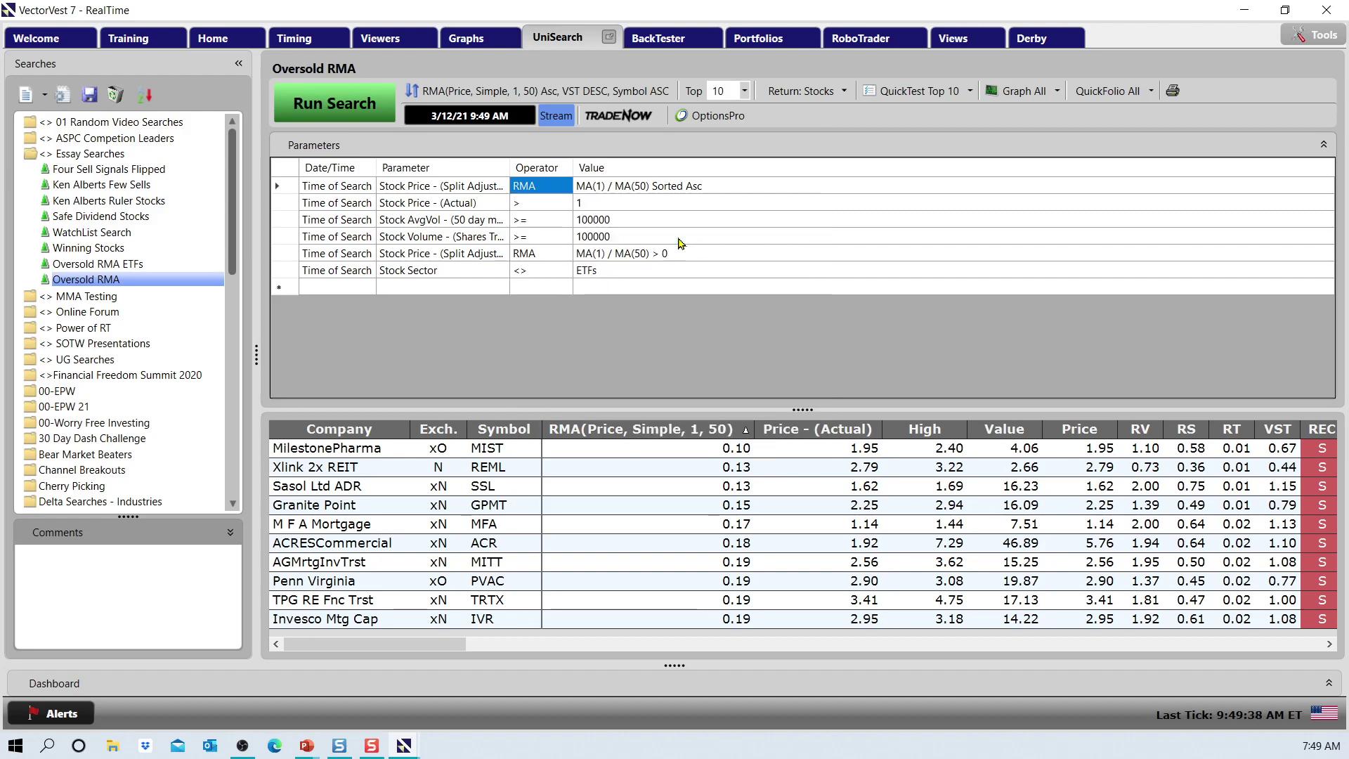
Set the first row's RMA value to a Simple 1-day MA divided by the 50-day MA, Sorted ascending
{"action": "left_click", "coordinate": [713, 187]}
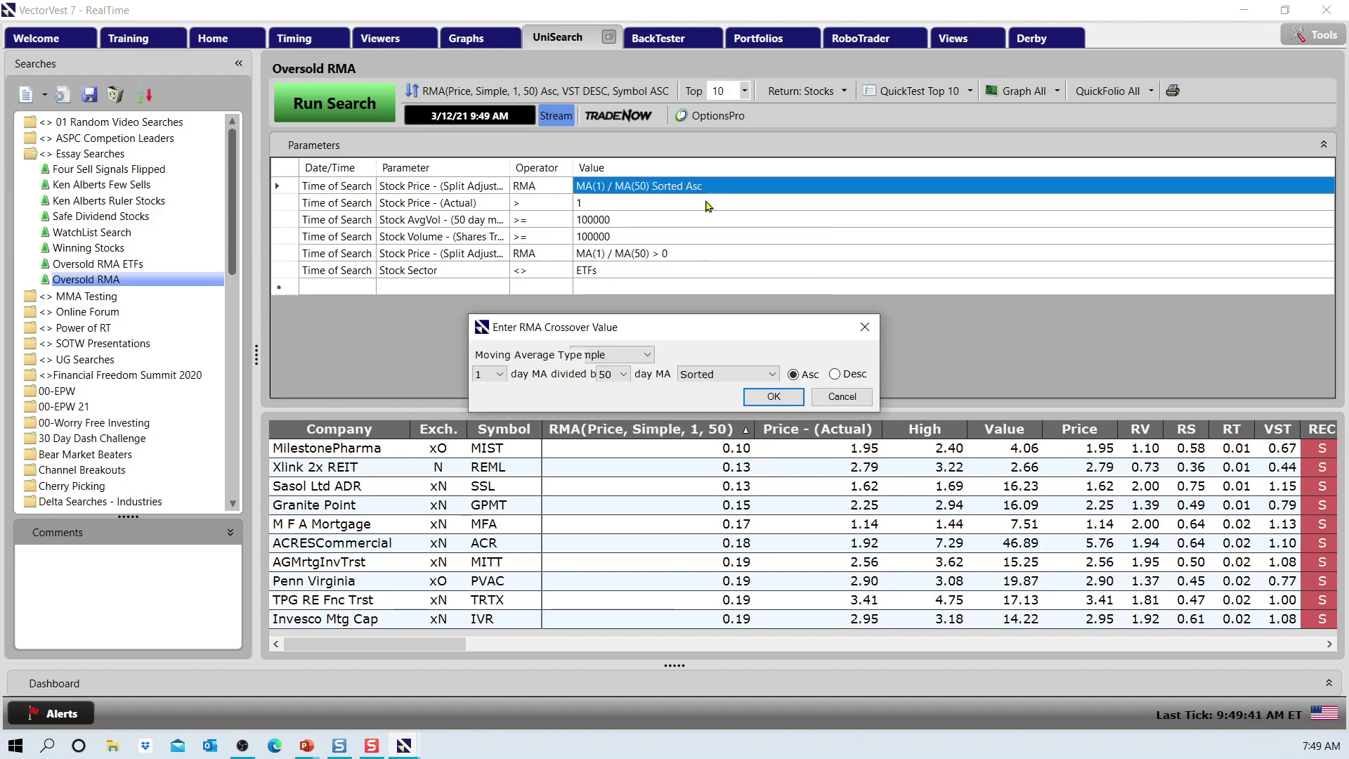
{"action": "left_click", "coordinate": [598, 360]}
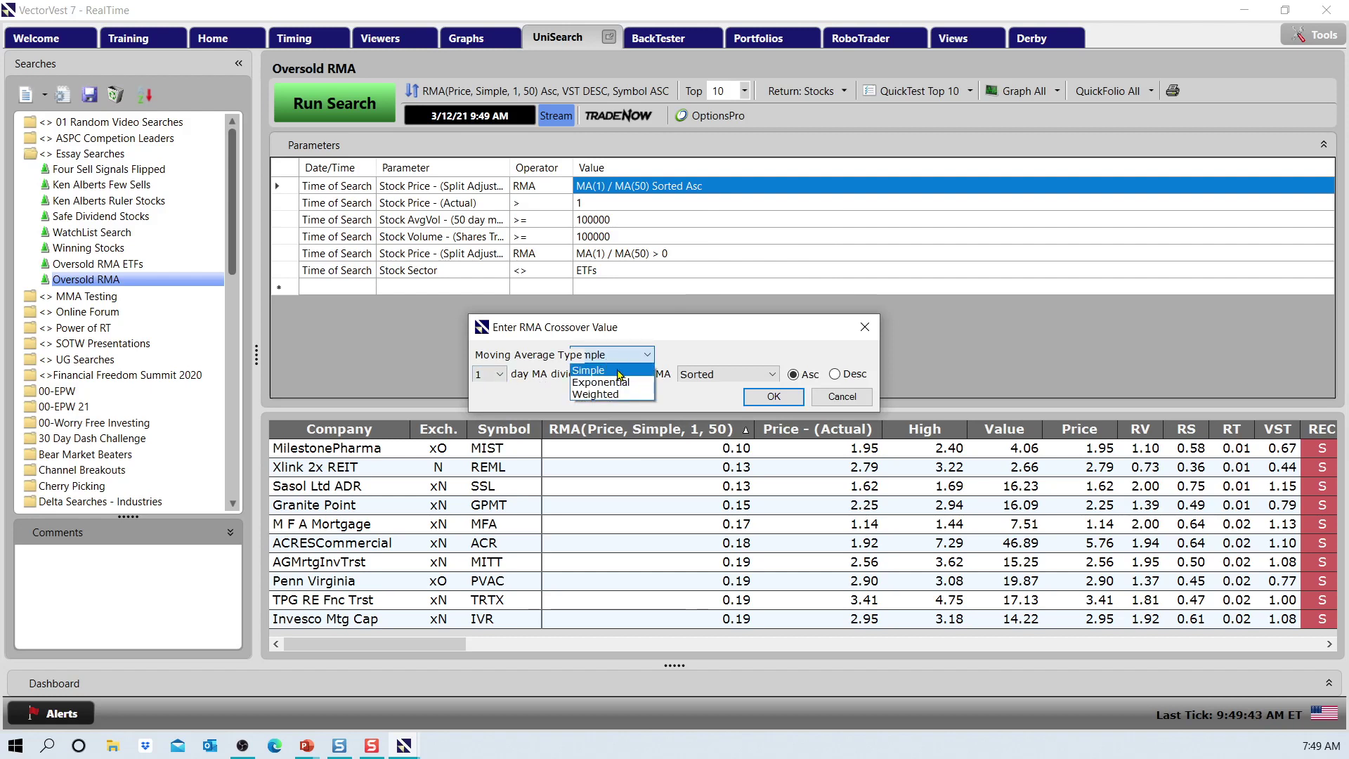
{"action": "left_click", "coordinate": [602, 371]}
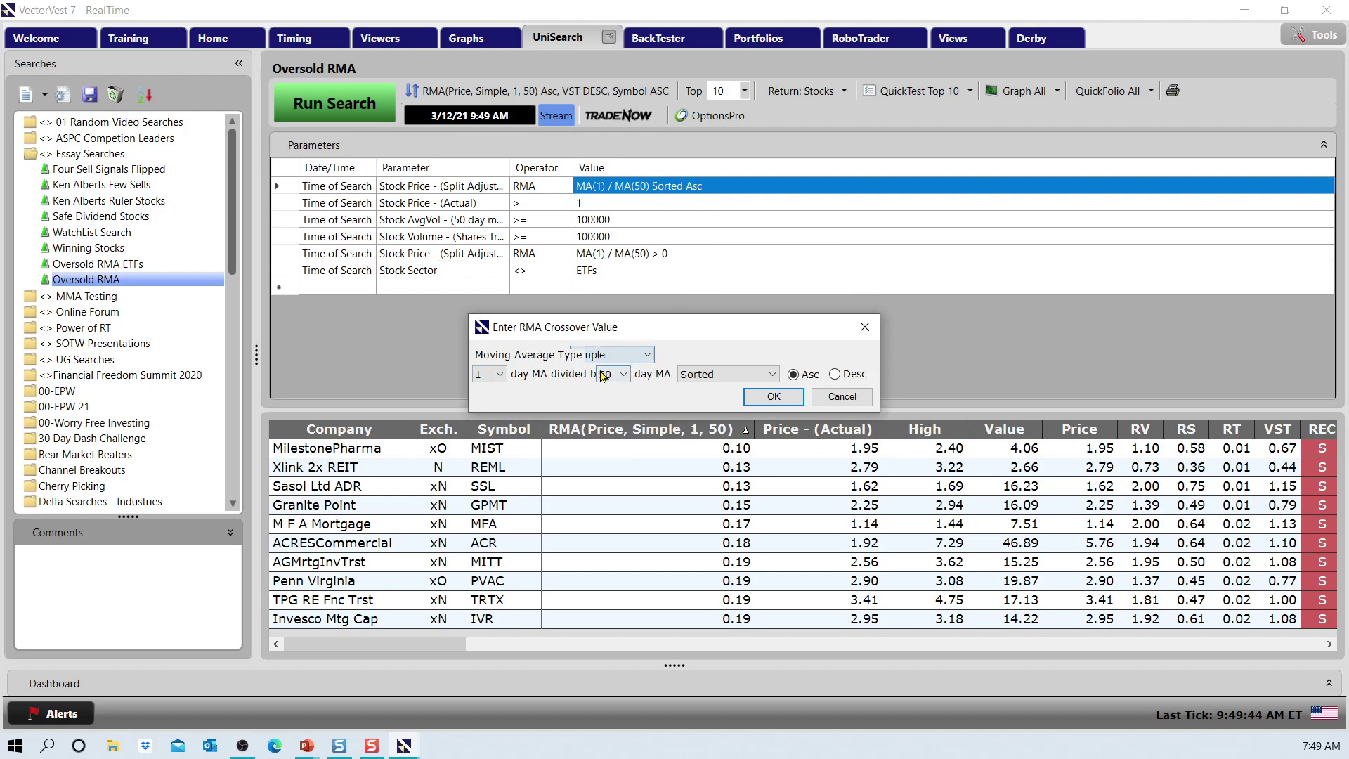
{"action": "left_click", "coordinate": [500, 376]}
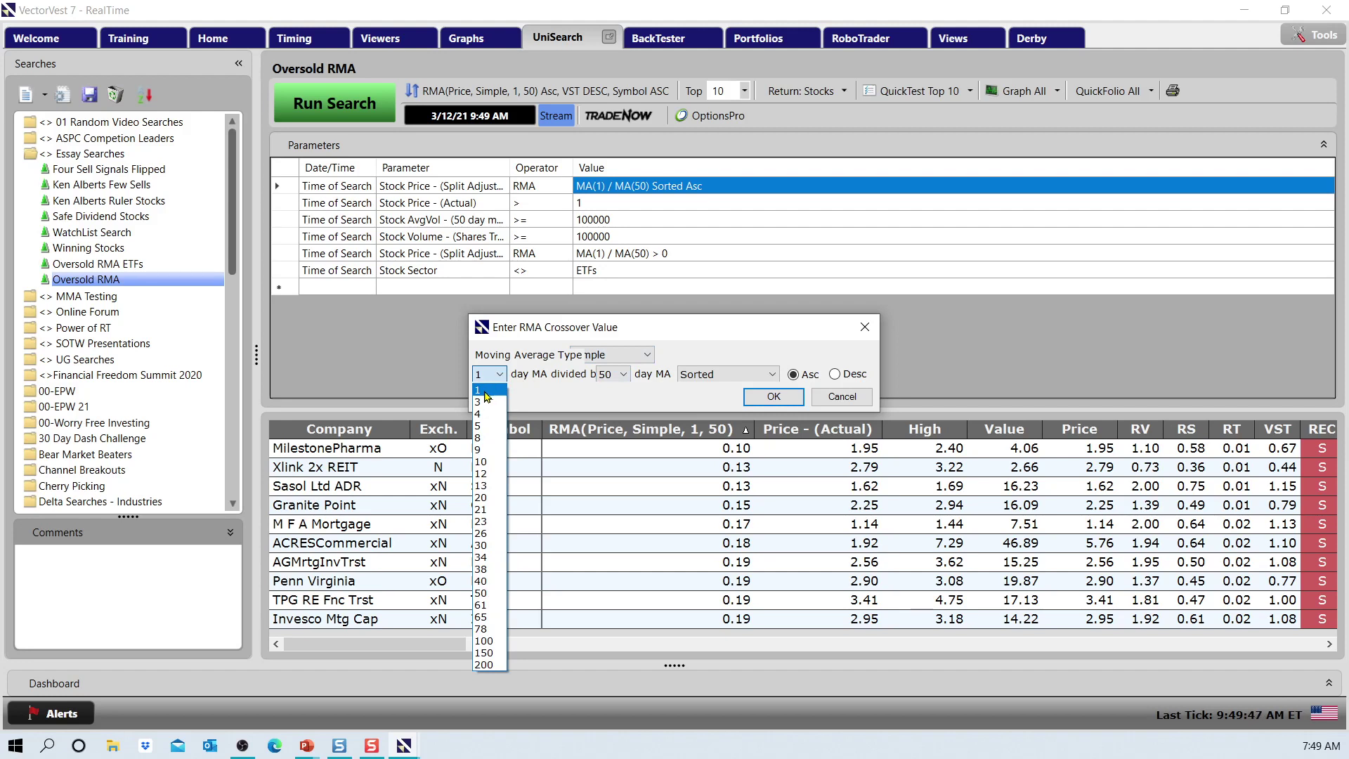
{"action": "left_click", "coordinate": [501, 389]}
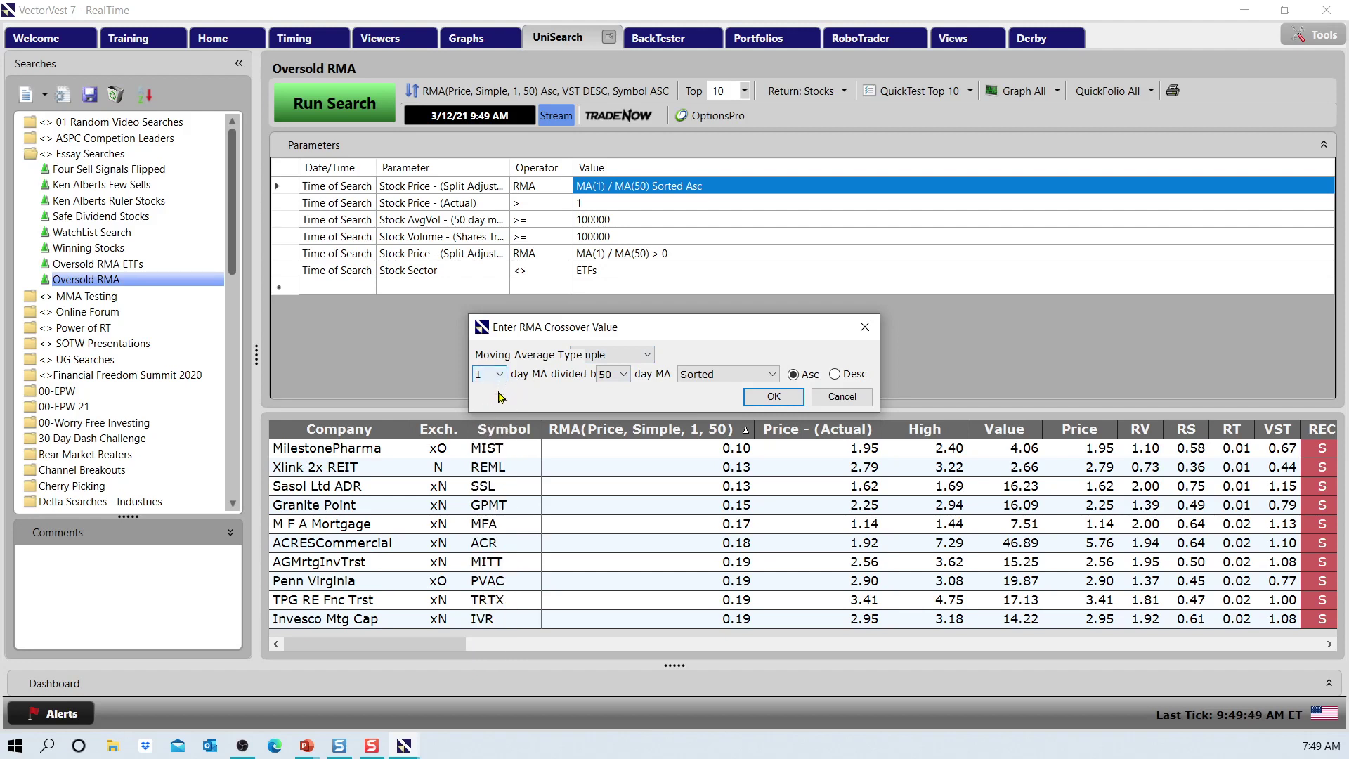
{"action": "left_click", "coordinate": [621, 376]}
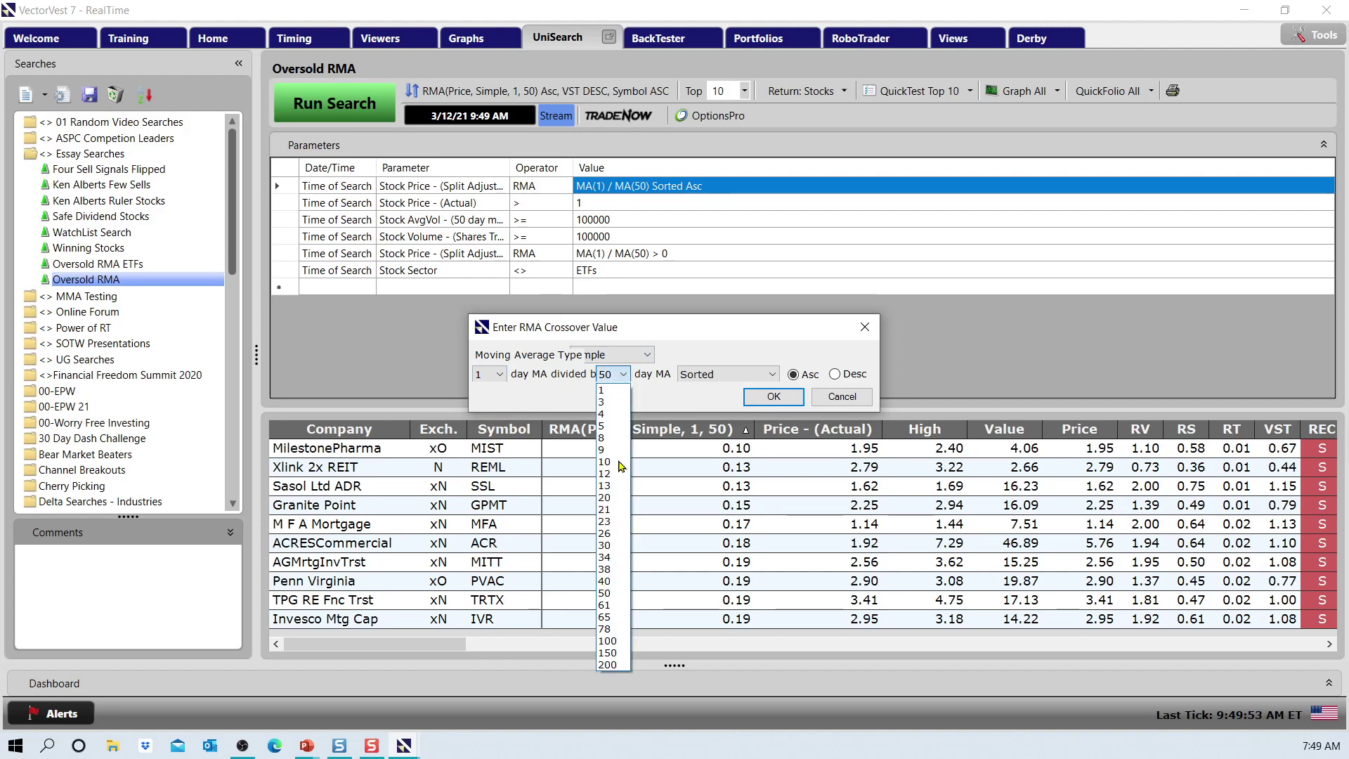
{"action": "left_click", "coordinate": [602, 593]}
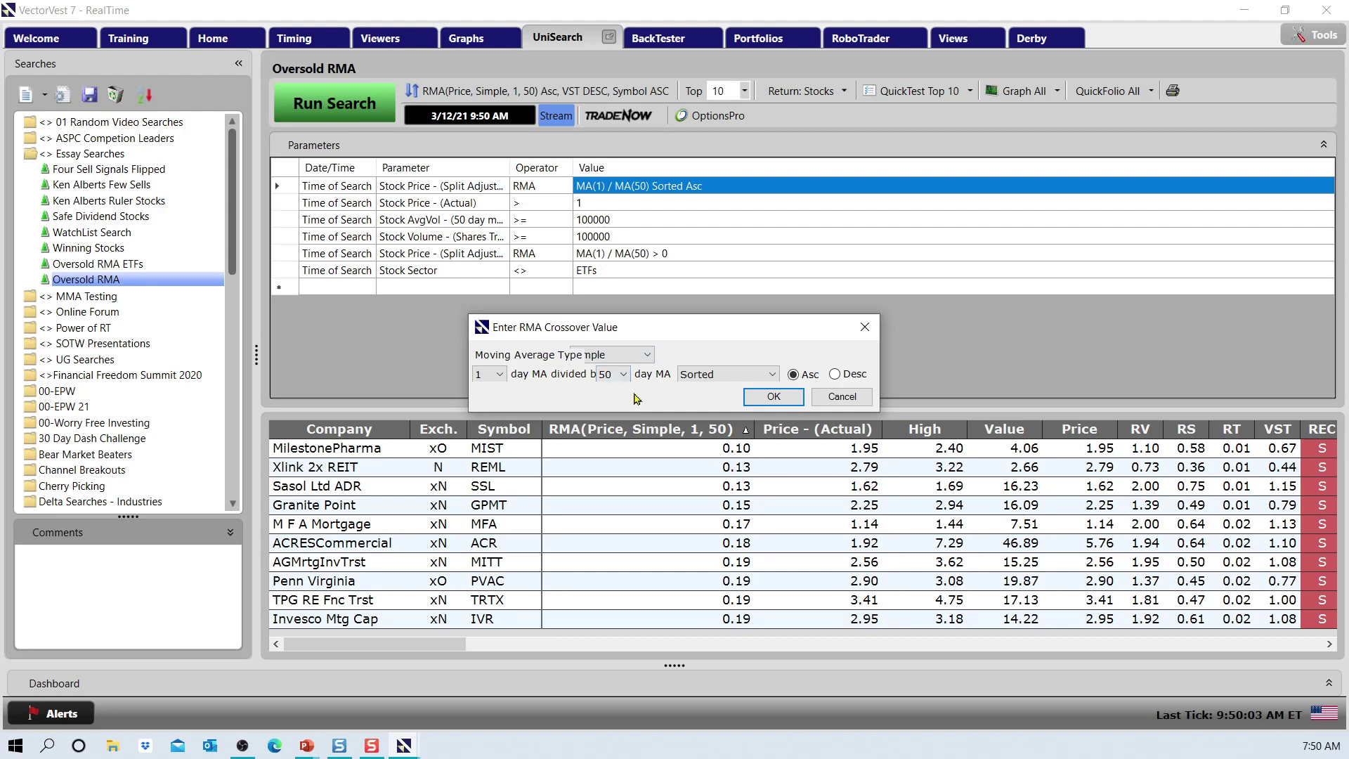
{"action": "left_click", "coordinate": [728, 375]}
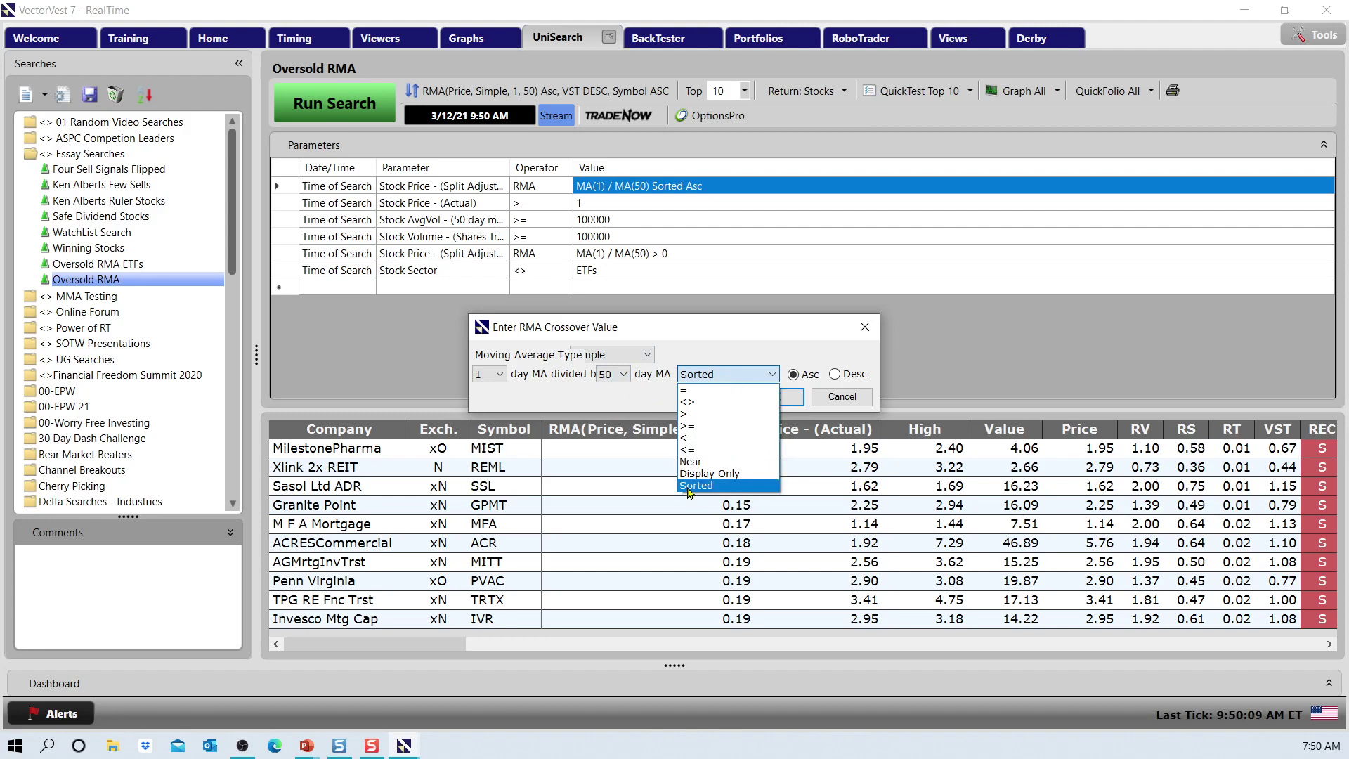
{"action": "left_click", "coordinate": [688, 486]}
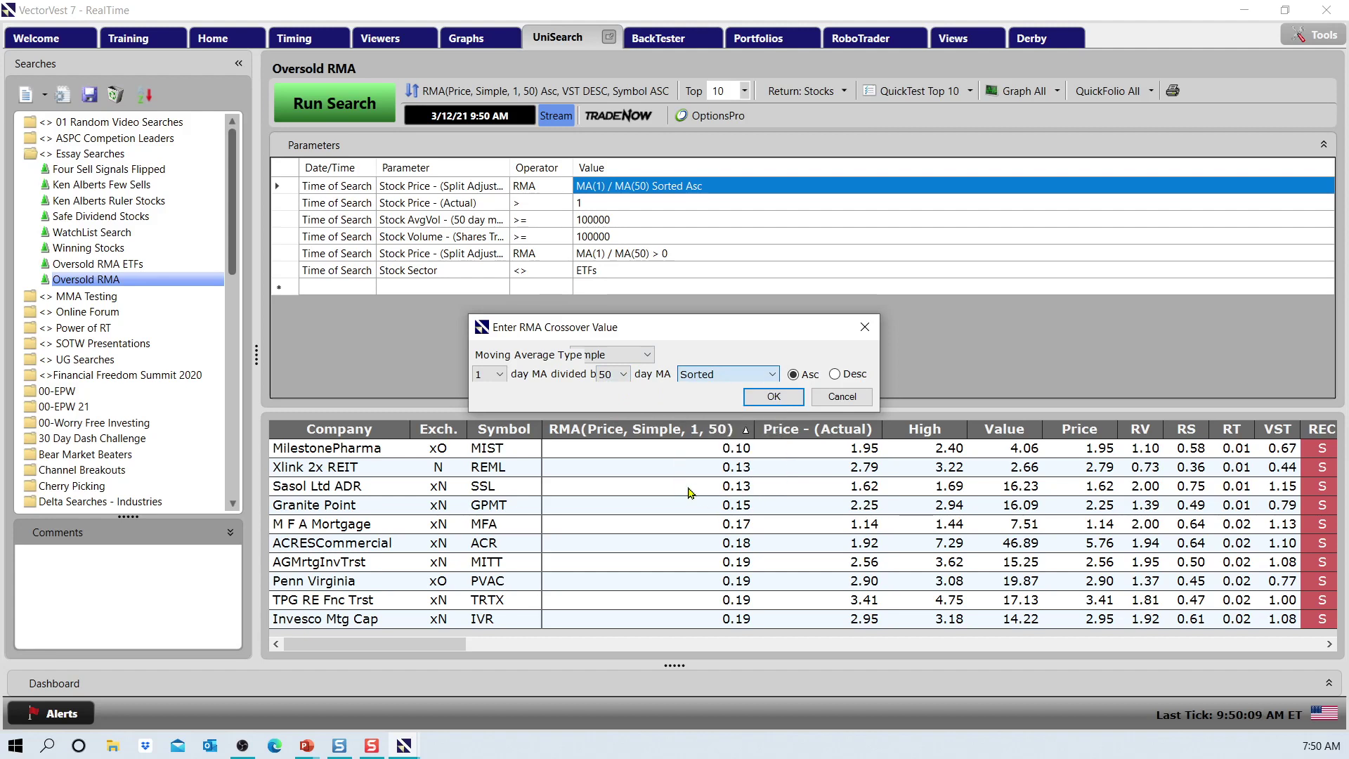
{"action": "left_click", "coordinate": [773, 400]}
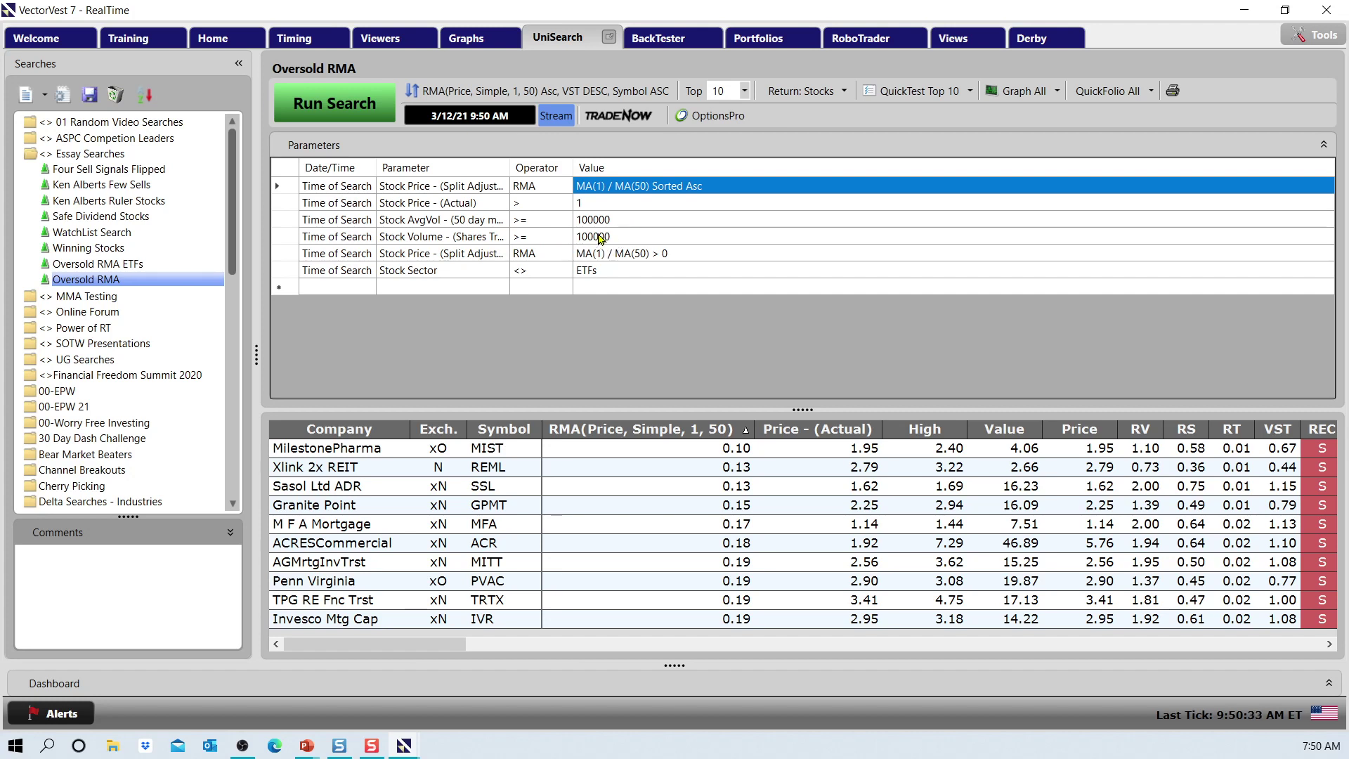
Set the fourth row's parameter to stock Volume - (Shares Traded) (Day) and its operator to >=
{"action": "left_click", "coordinate": [435, 239]}
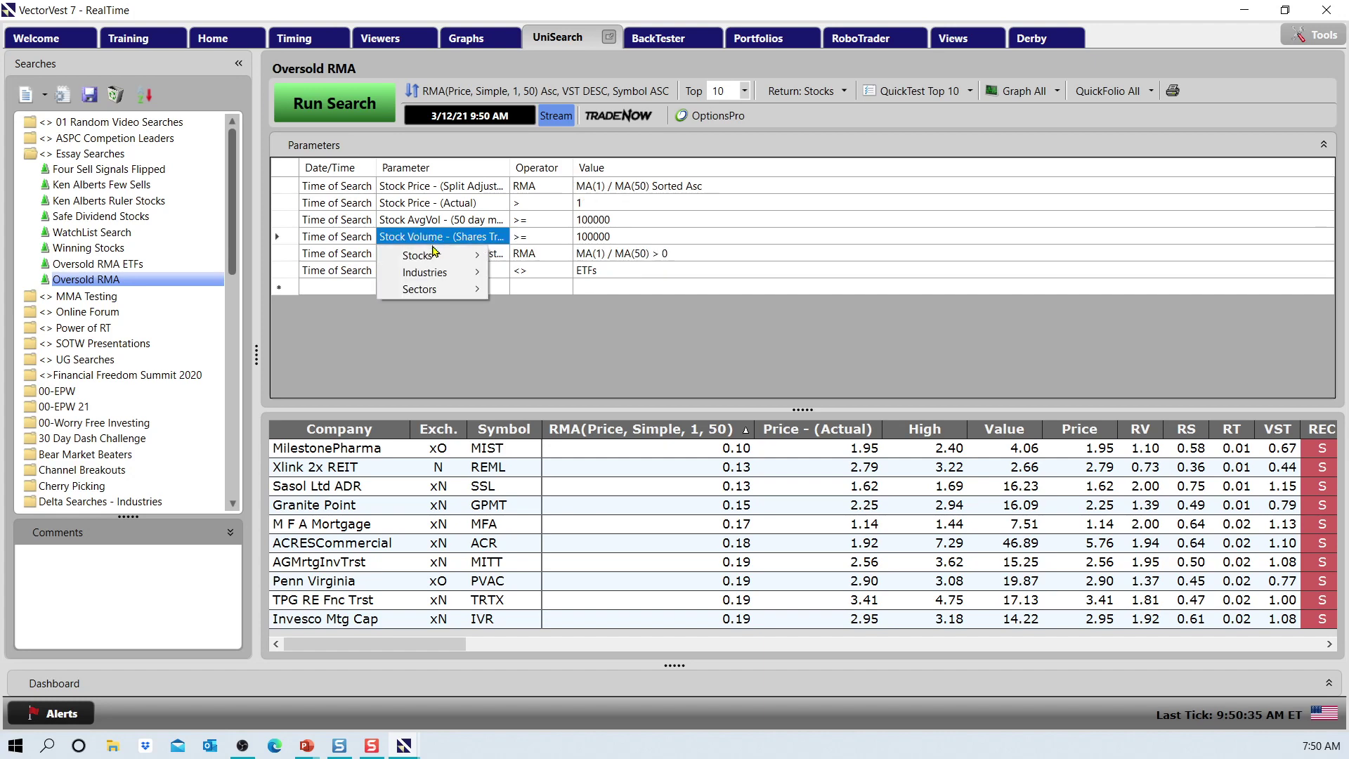
{"action": "mouse_move", "coordinate": [434, 253]}
{"action": "mouse_move", "coordinate": [549, 295]}
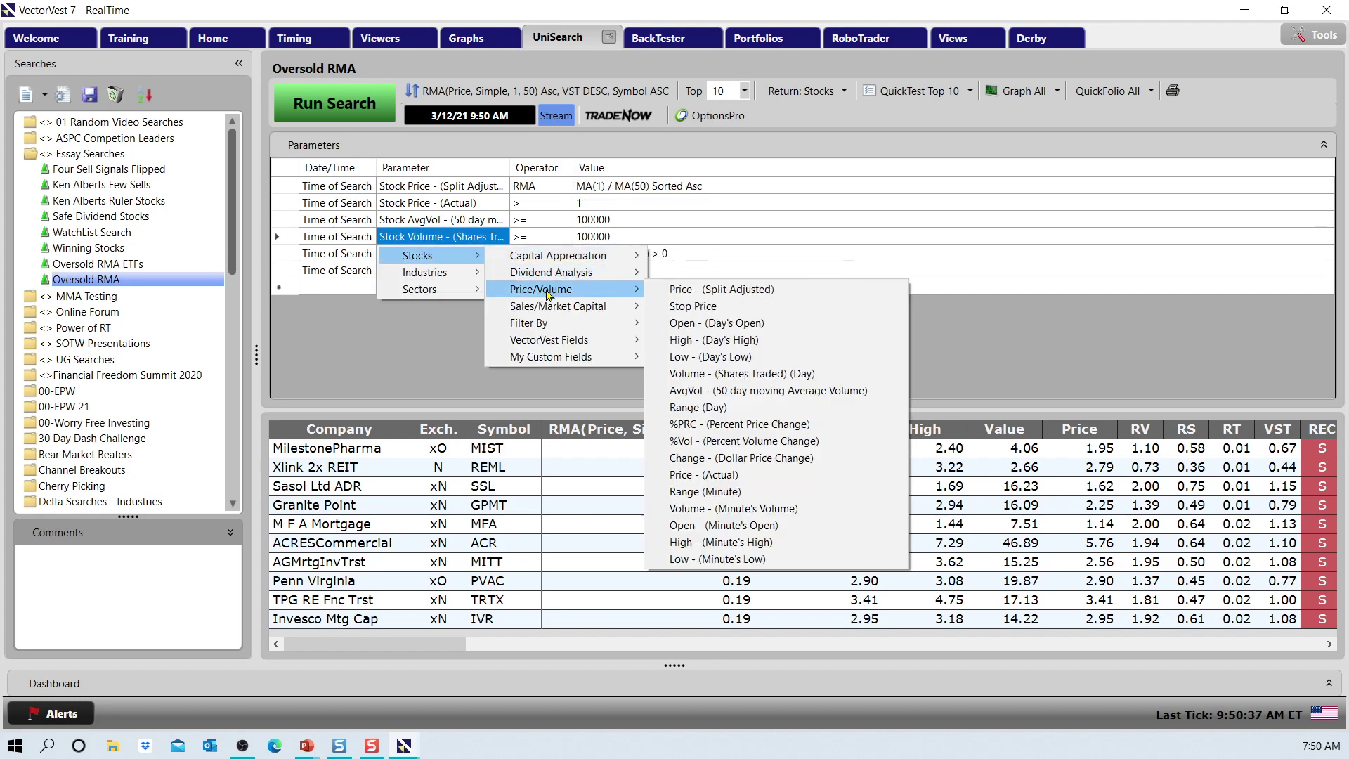
{"action": "left_click", "coordinate": [755, 380]}
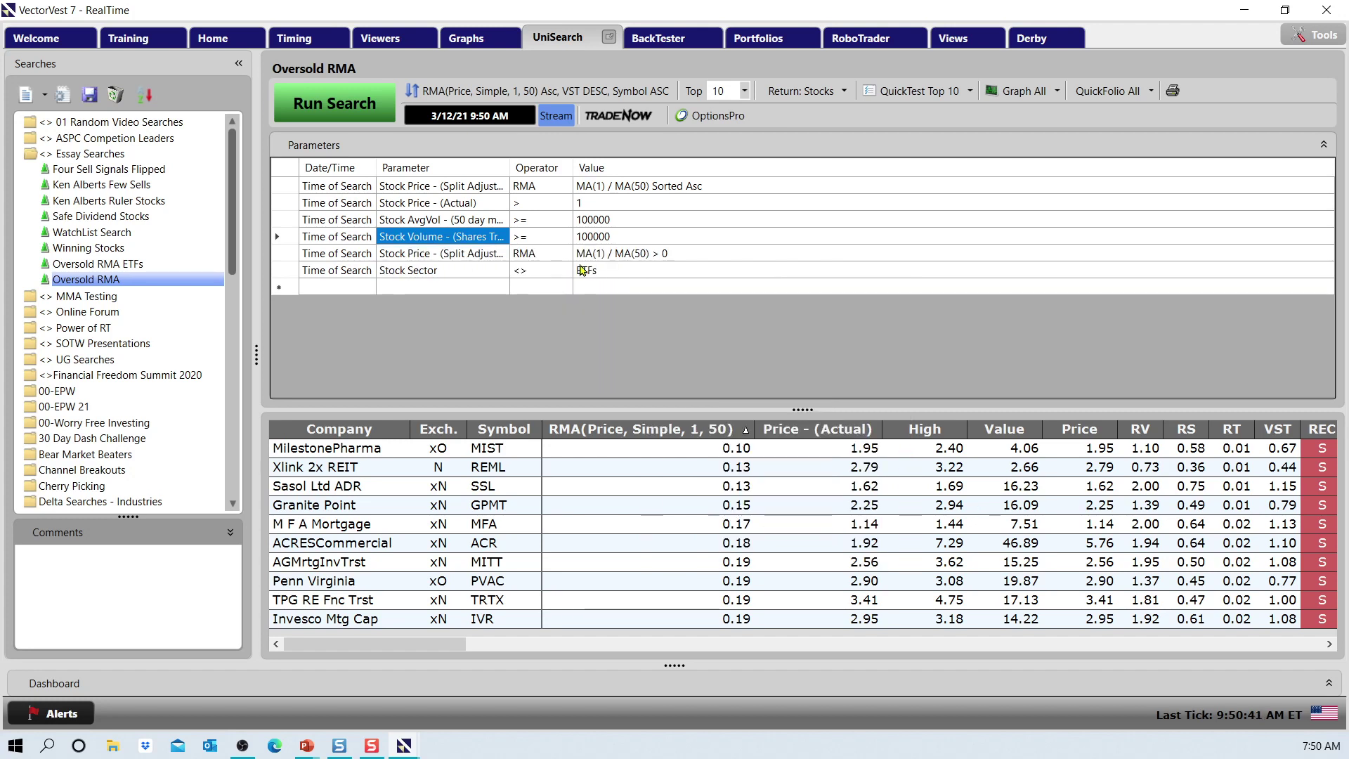
{"action": "left_click", "coordinate": [548, 237]}
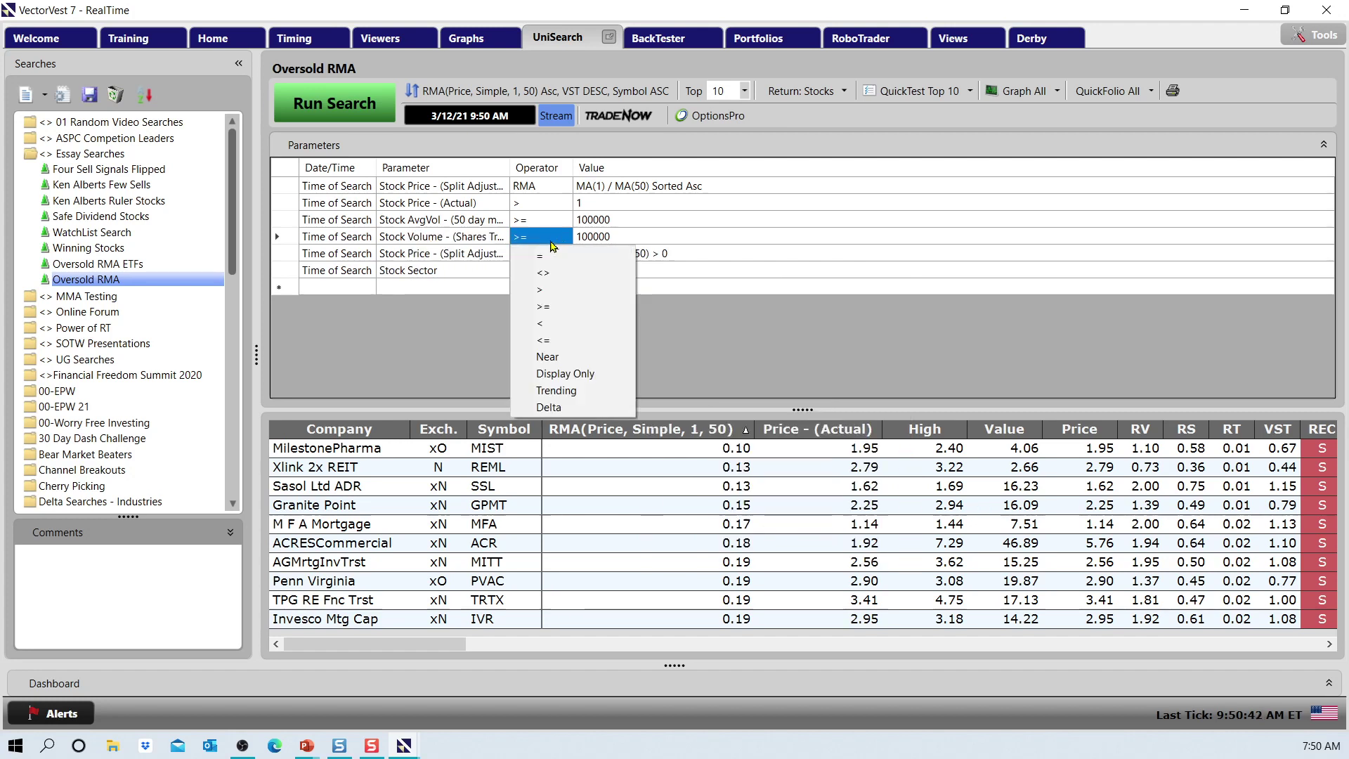
{"action": "left_click", "coordinate": [562, 313]}
{"action": "left_click", "coordinate": [629, 238]}
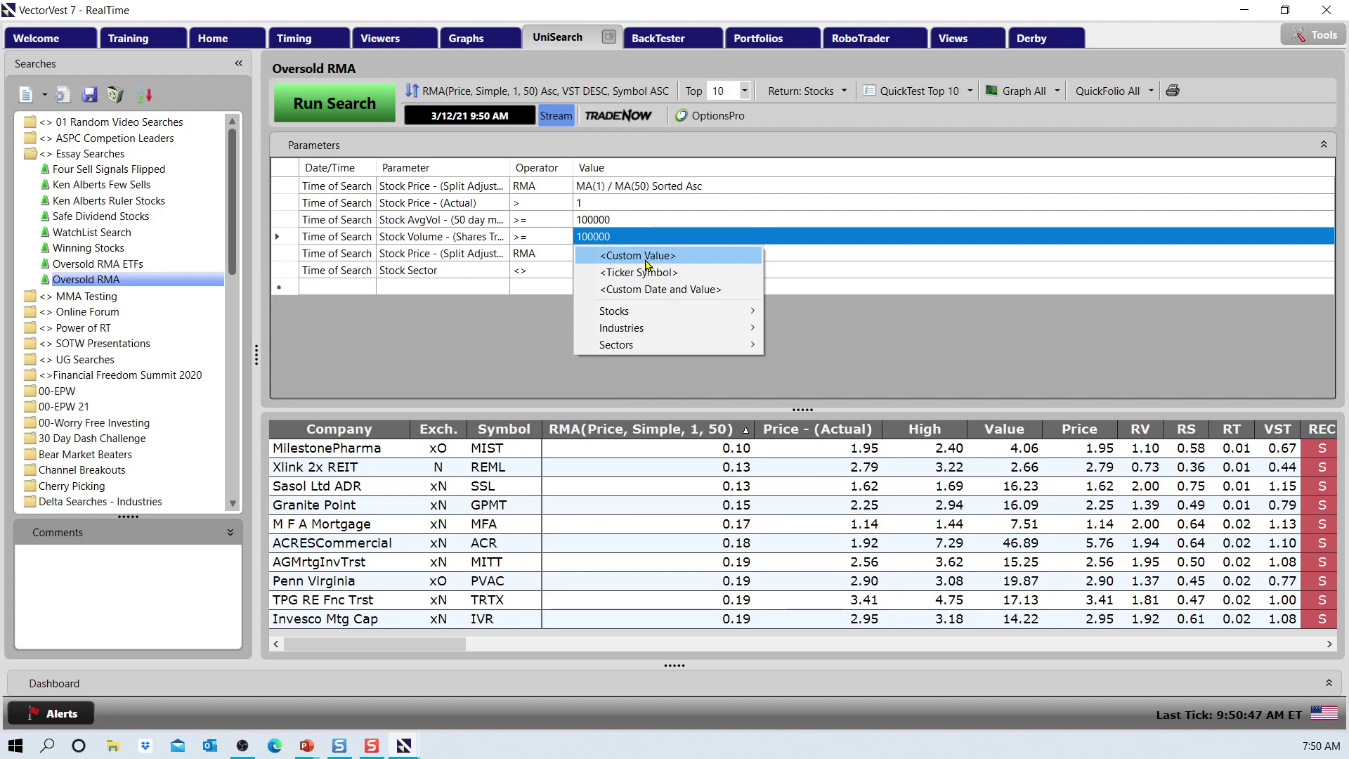
{"action": "left_click", "coordinate": [503, 346]}
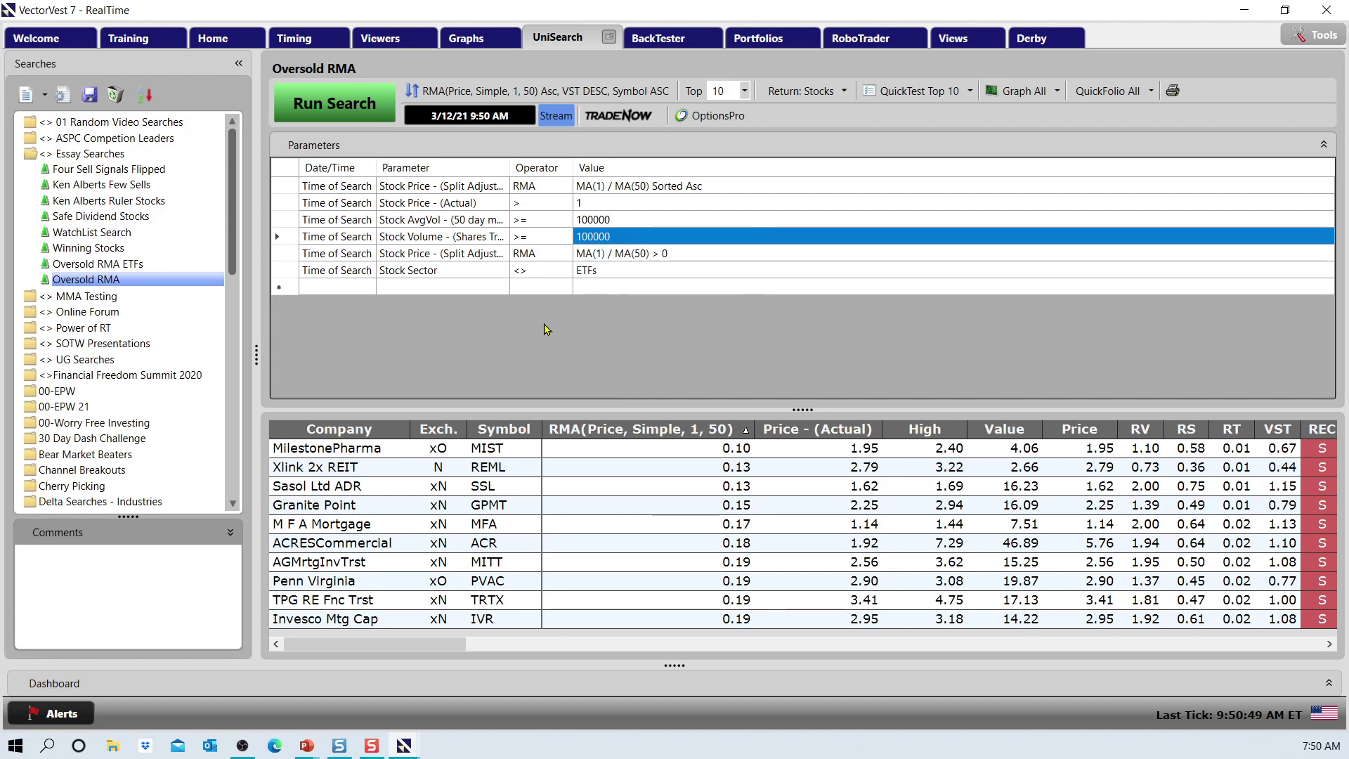
Set the fifth row's parameter to stock Price - (Split Adjusted) and its operator to the ProTrader RMA
{"action": "left_click", "coordinate": [455, 257]}
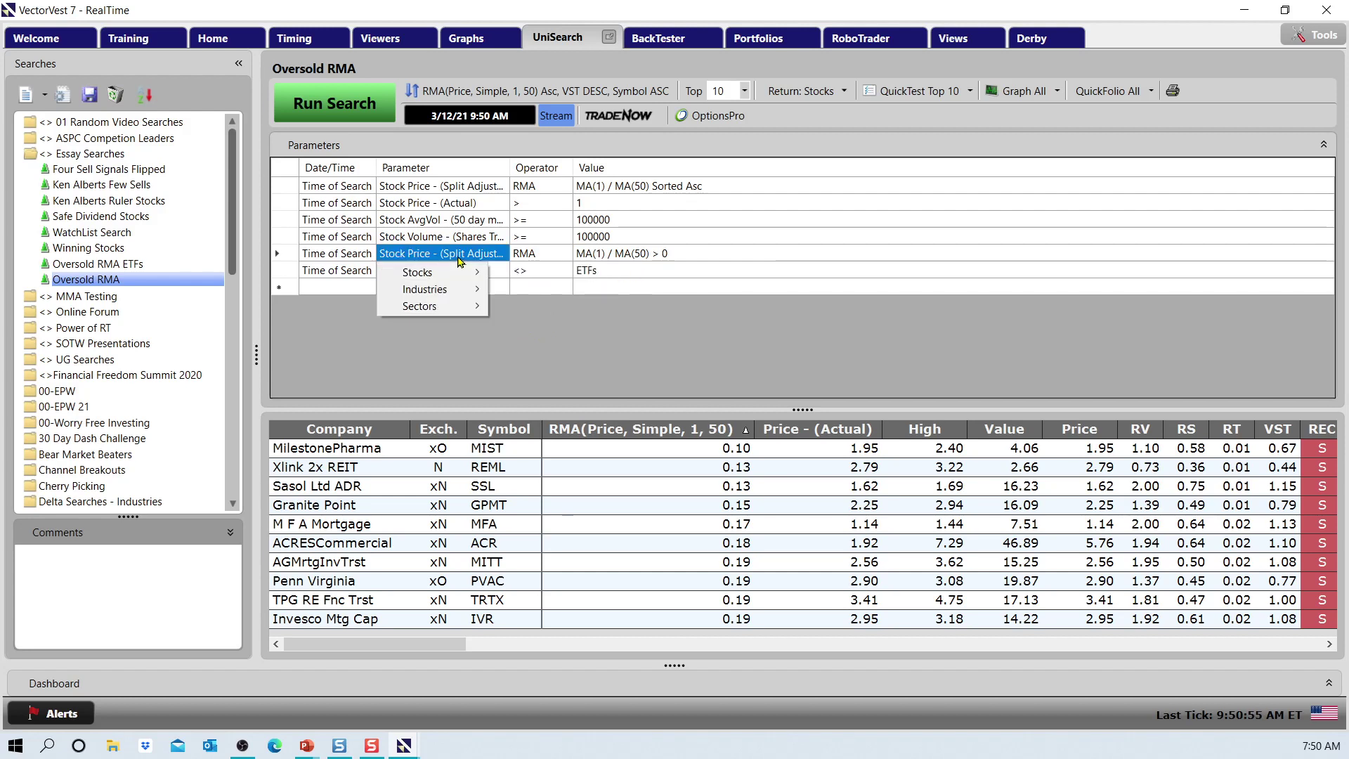
{"action": "mouse_move", "coordinate": [428, 277]}
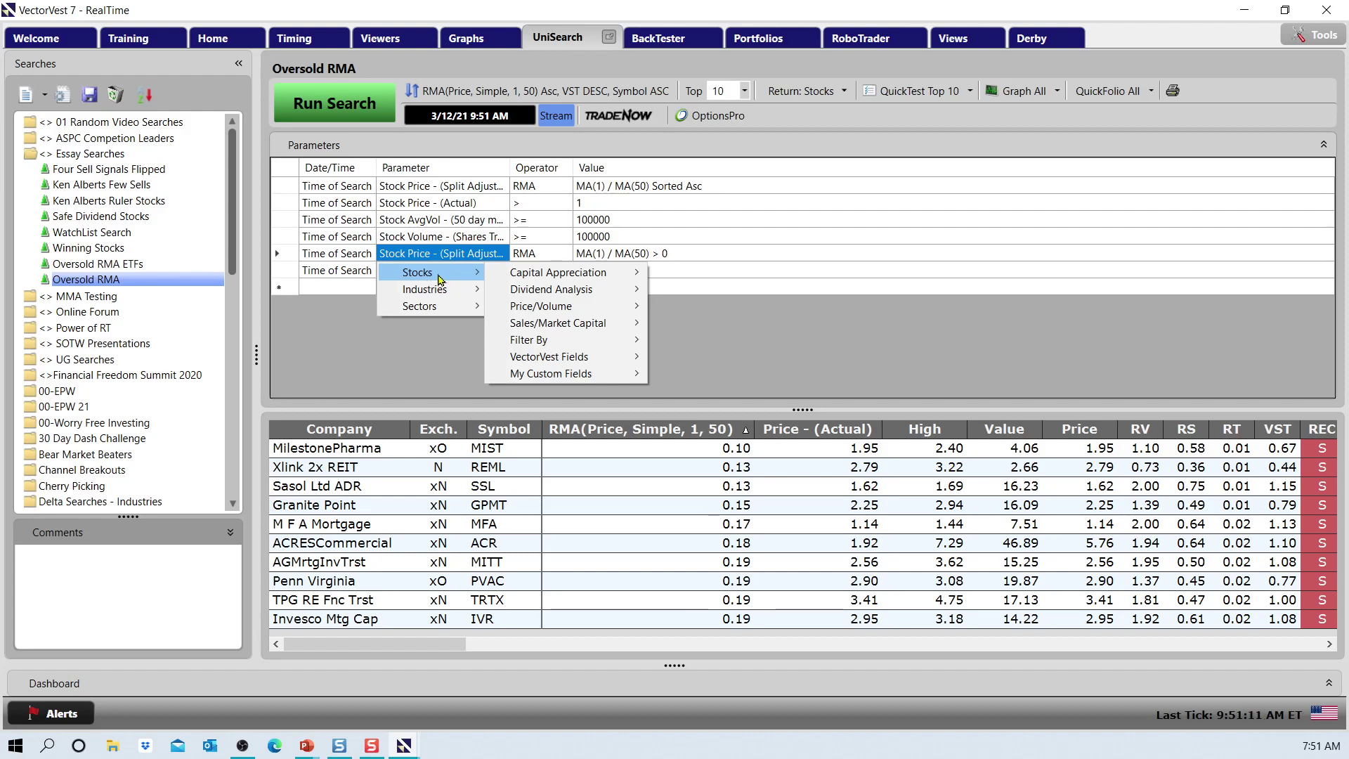
{"action": "left_click", "coordinate": [434, 260]}
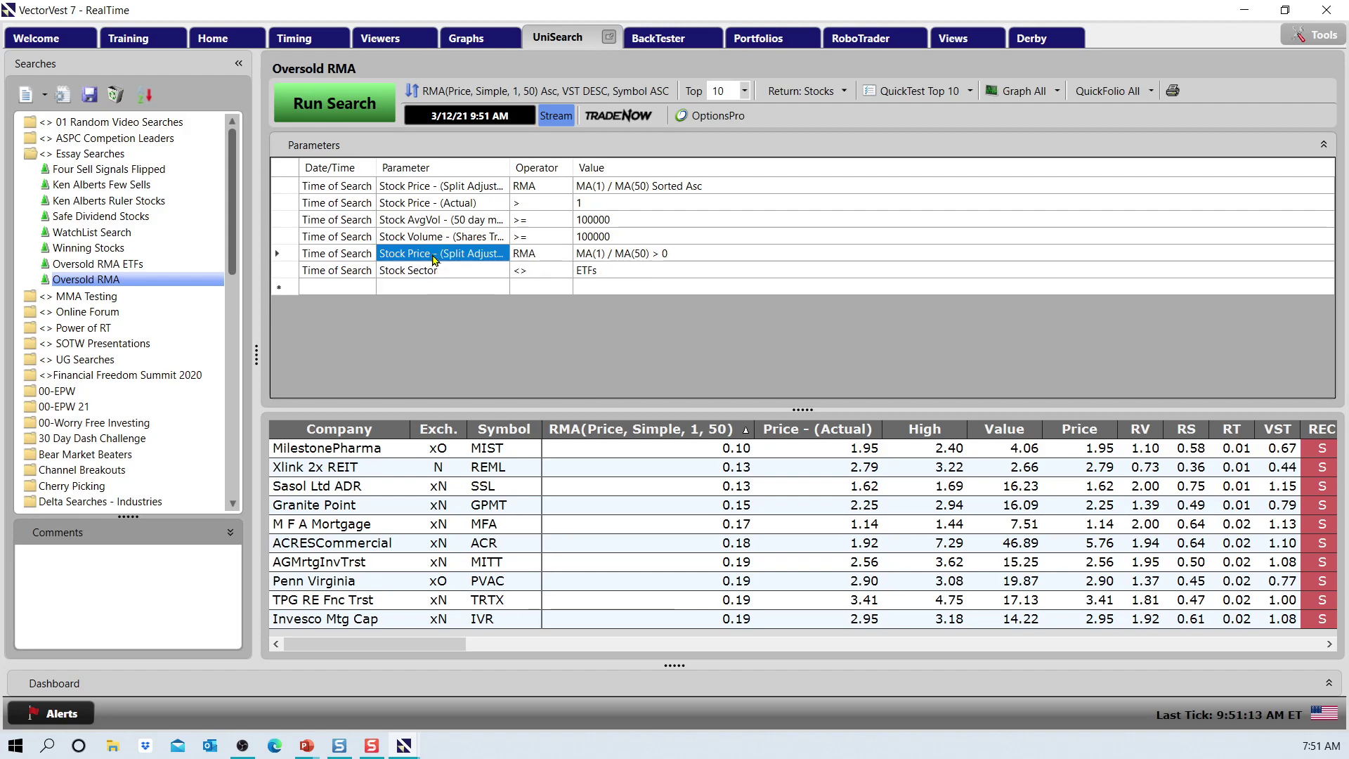
{"action": "left_click", "coordinate": [434, 260]}
{"action": "mouse_move", "coordinate": [435, 272]}
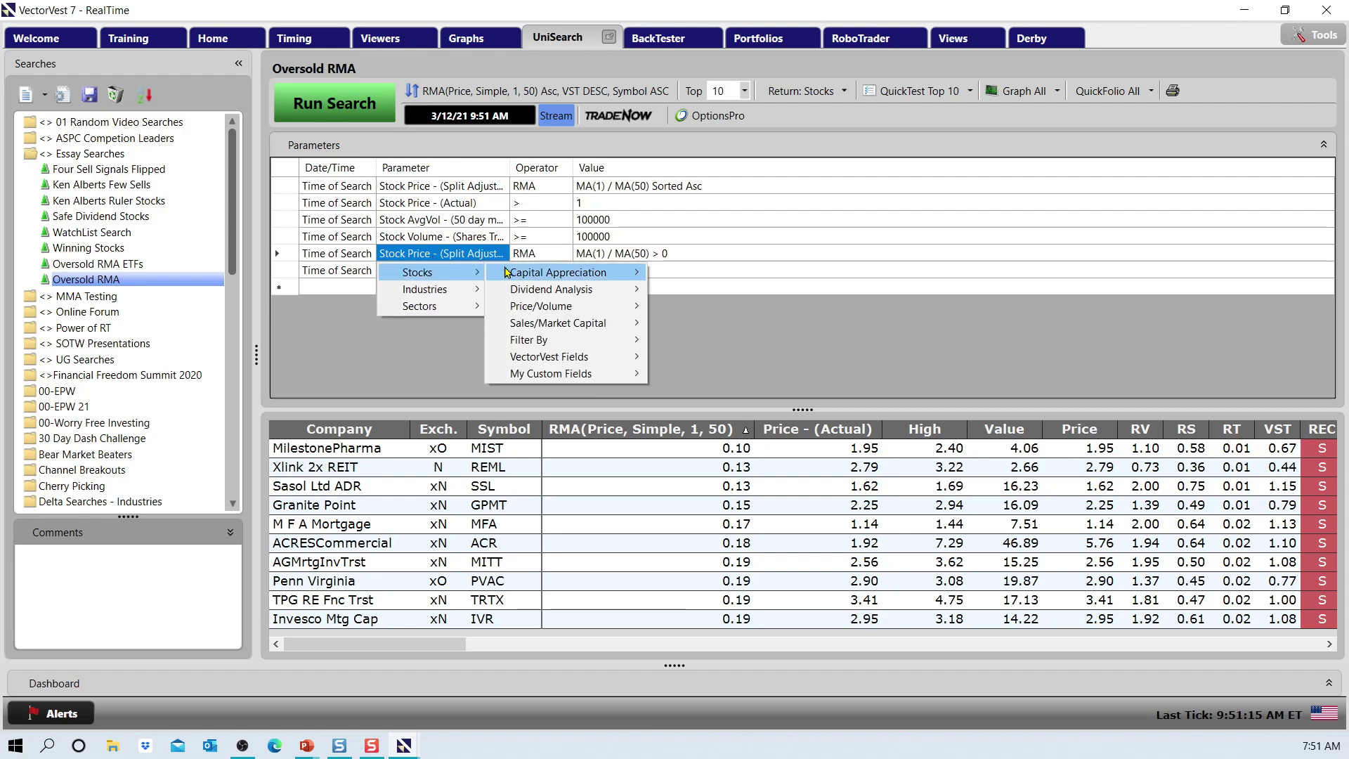
{"action": "mouse_move", "coordinate": [555, 306]}
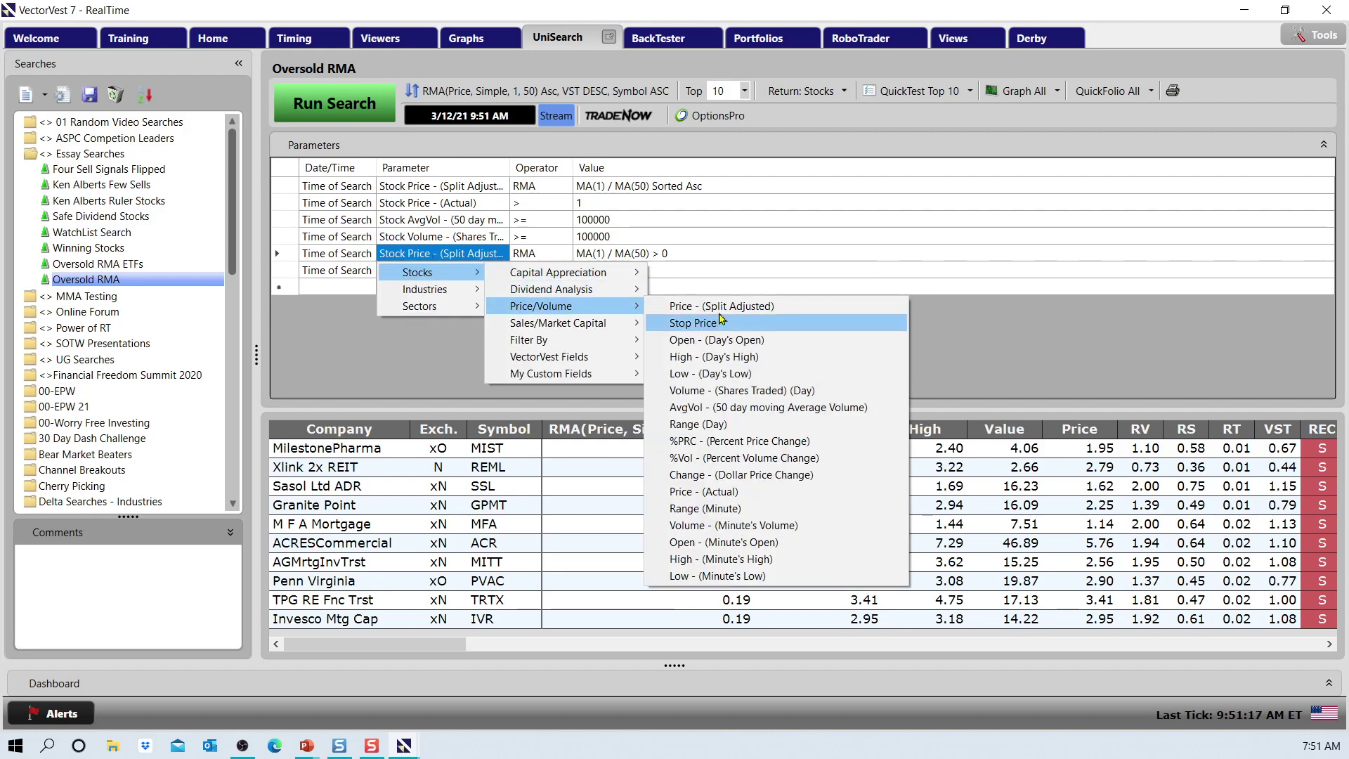
{"action": "left_click", "coordinate": [656, 303]}
{"action": "left_click", "coordinate": [547, 260]}
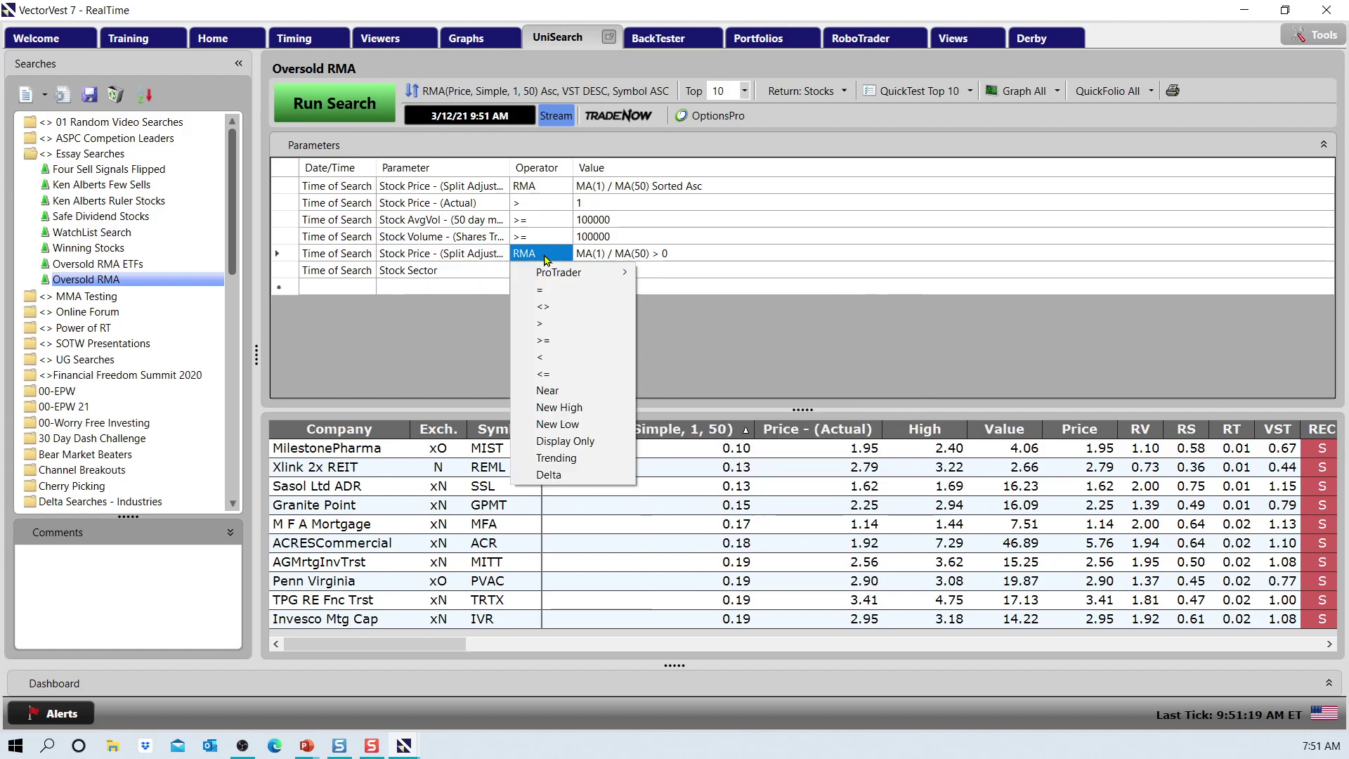
{"action": "mouse_move", "coordinate": [562, 272]}
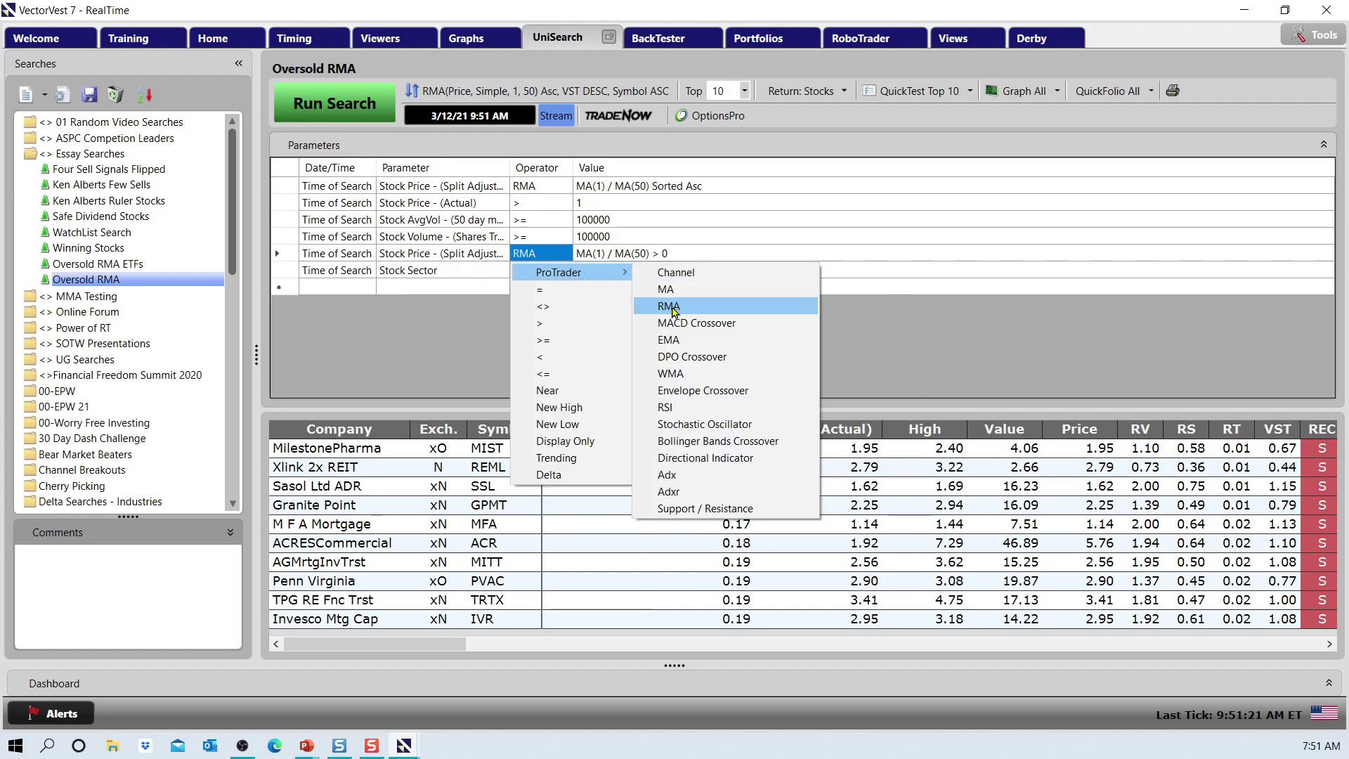
{"action": "left_click", "coordinate": [671, 308]}
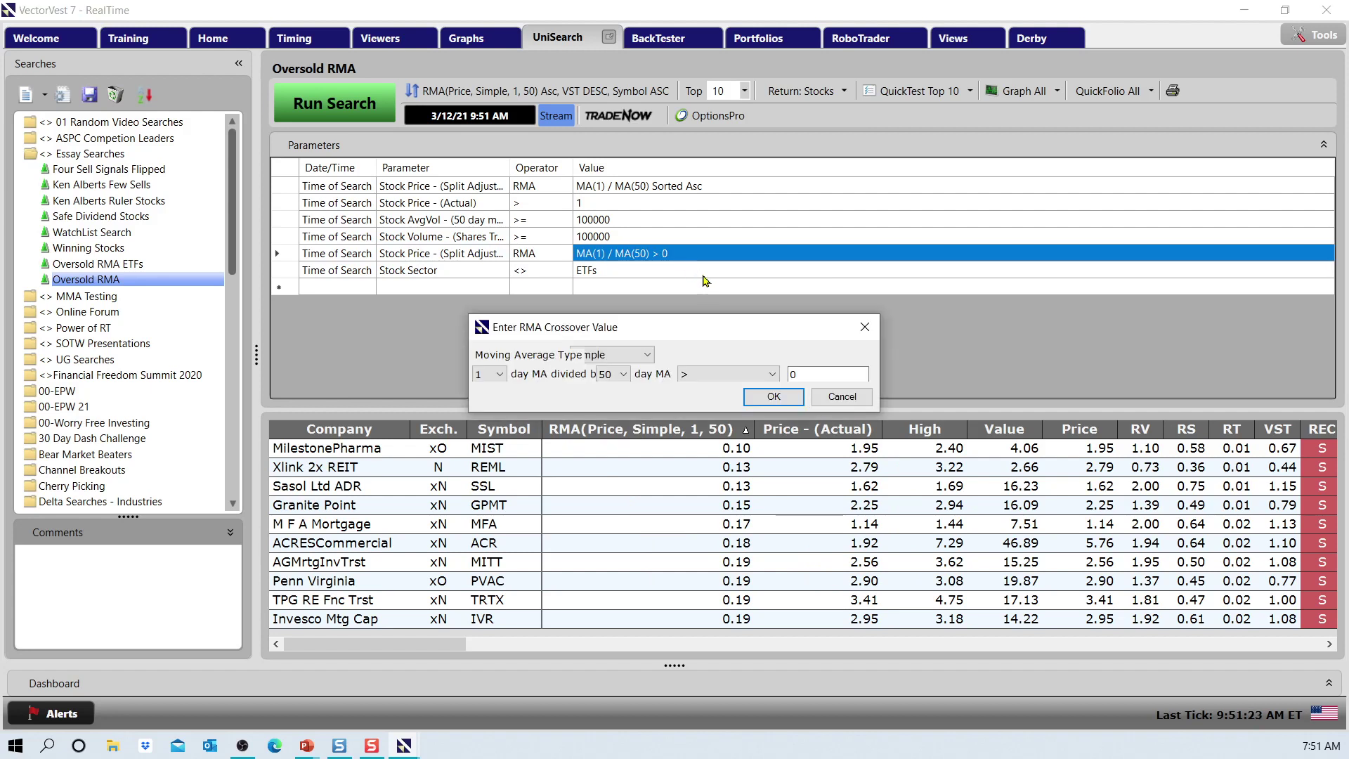
Set the fifth row's RMA value to a Simple 1-day MA divided by the 50-day MA > 0, and run the search
{"action": "left_click", "coordinate": [608, 355]}
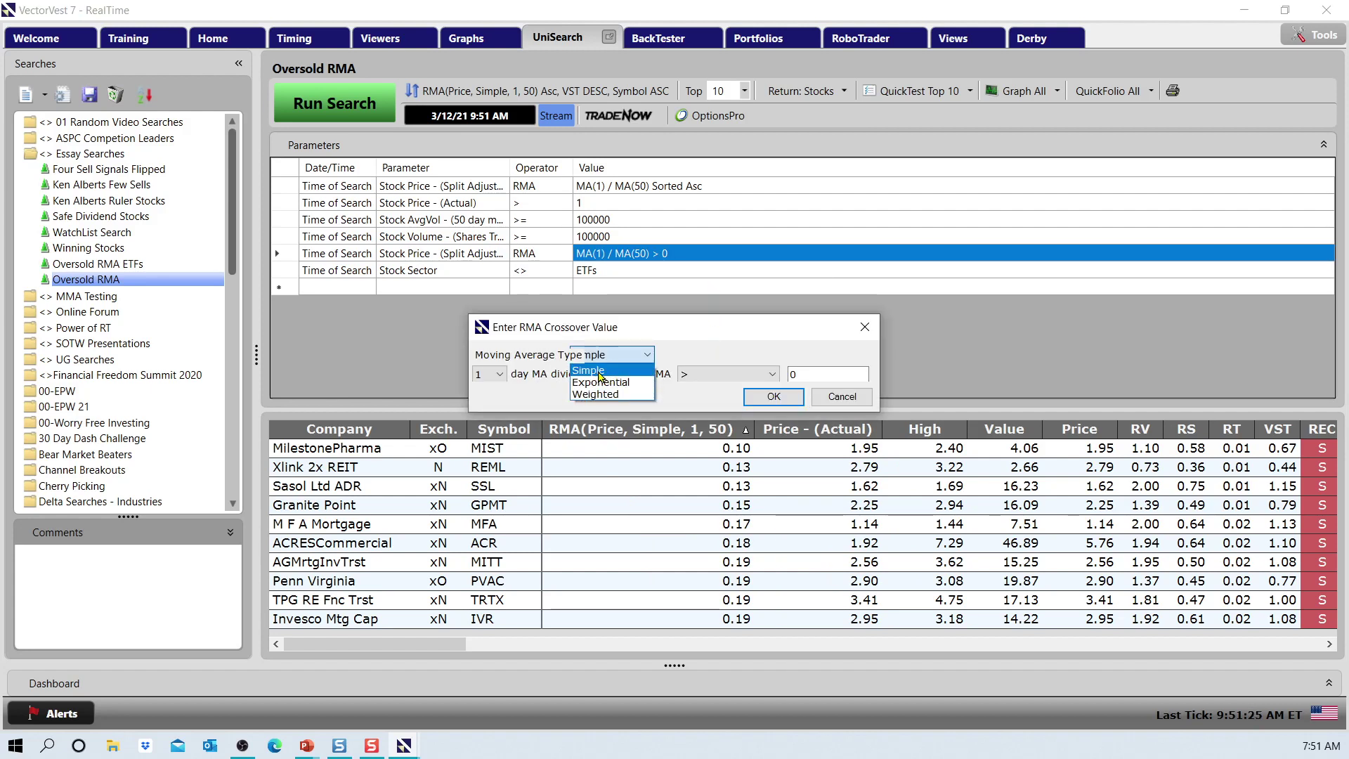
{"action": "left_click", "coordinate": [599, 372]}
{"action": "left_click", "coordinate": [496, 375]}
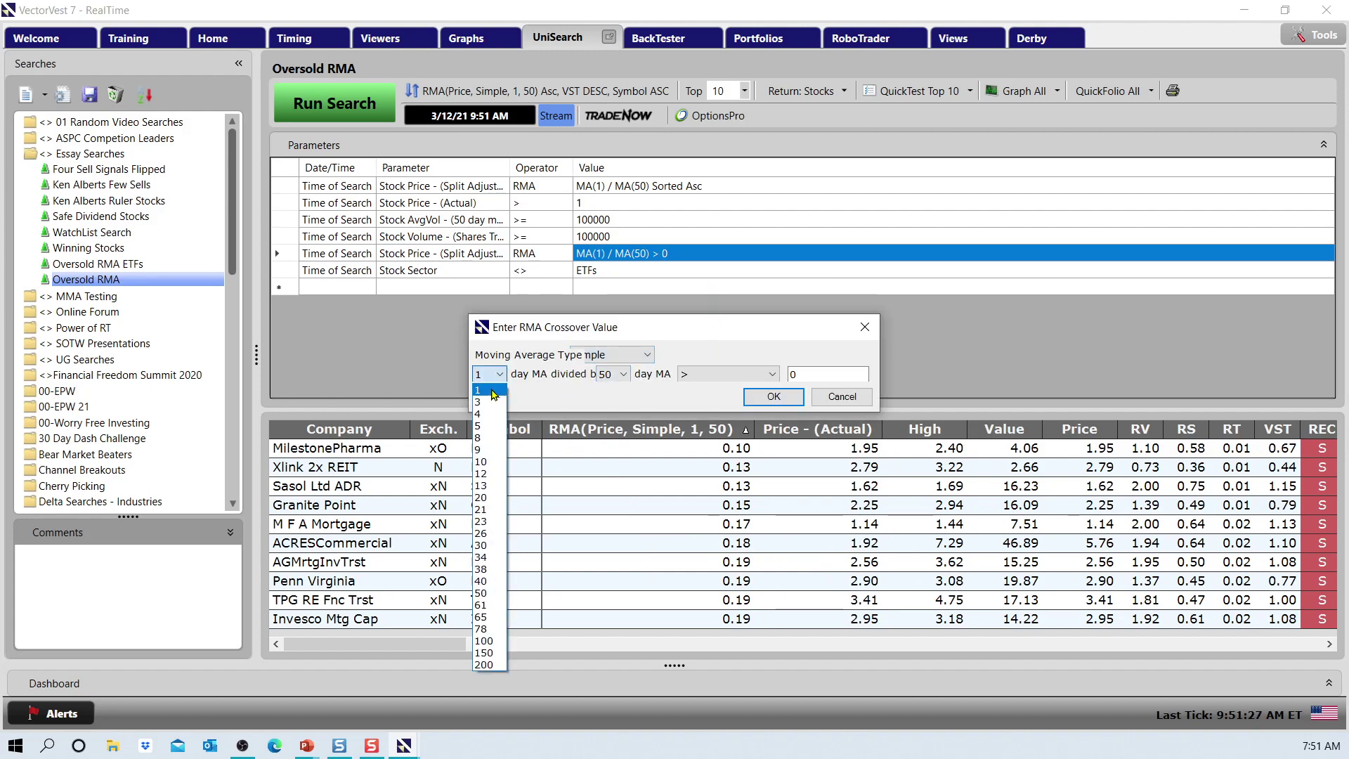
{"action": "left_click", "coordinate": [494, 391]}
{"action": "left_click", "coordinate": [614, 377]}
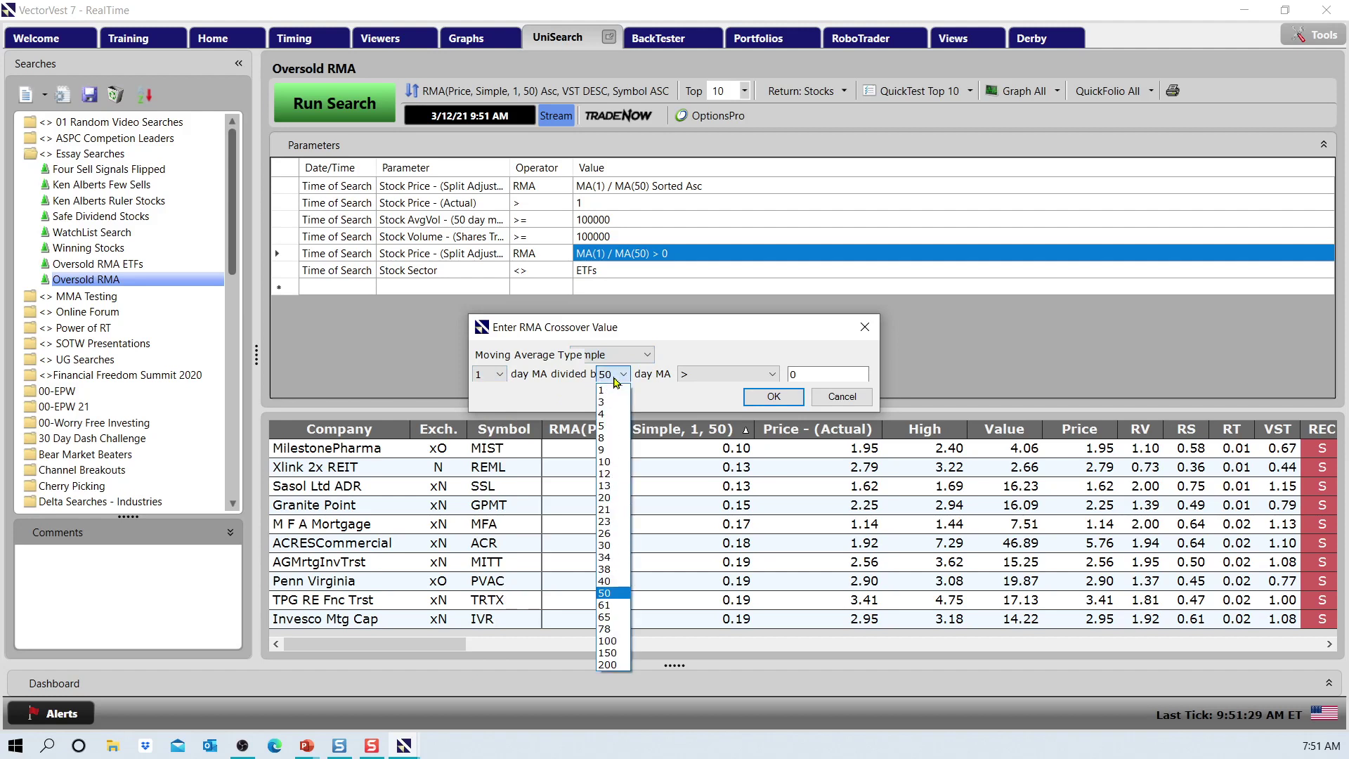
{"action": "left_click", "coordinate": [615, 594]}
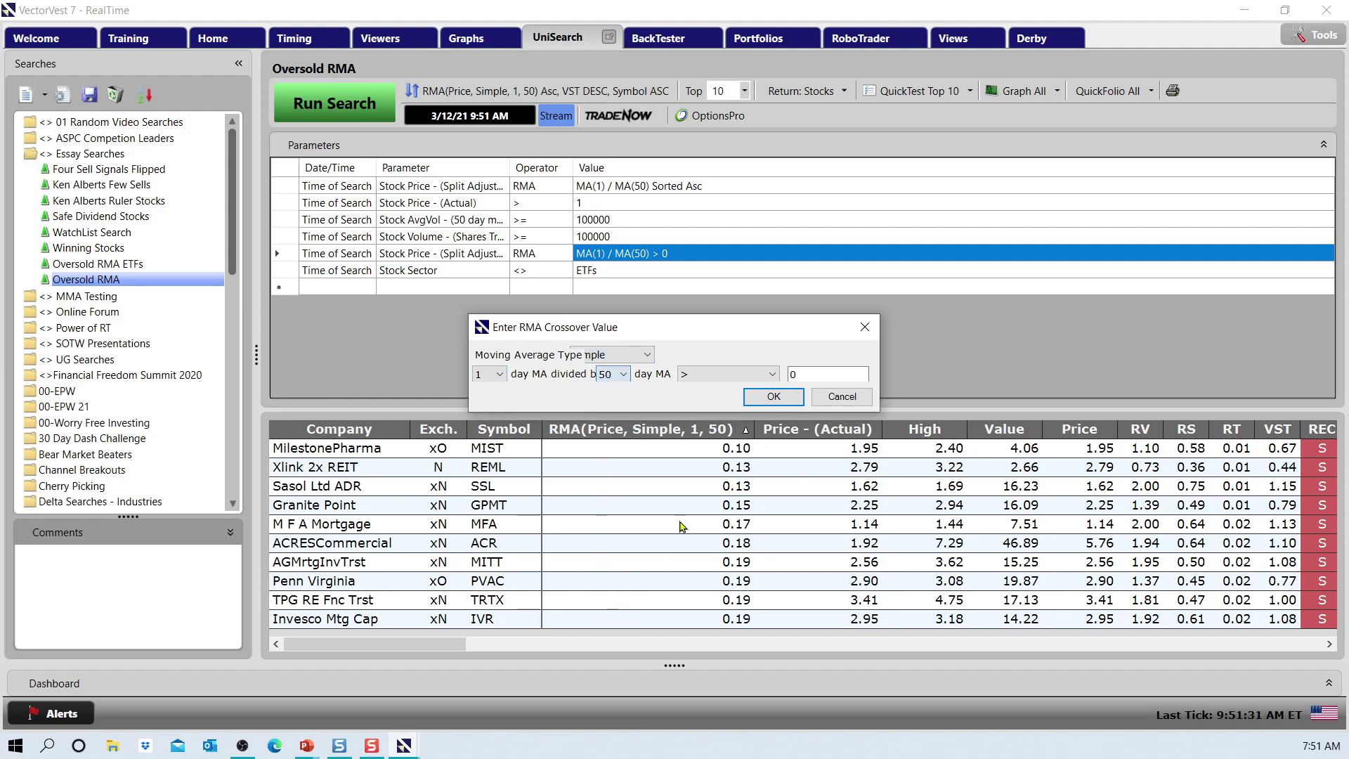
{"action": "left_click", "coordinate": [723, 374]}
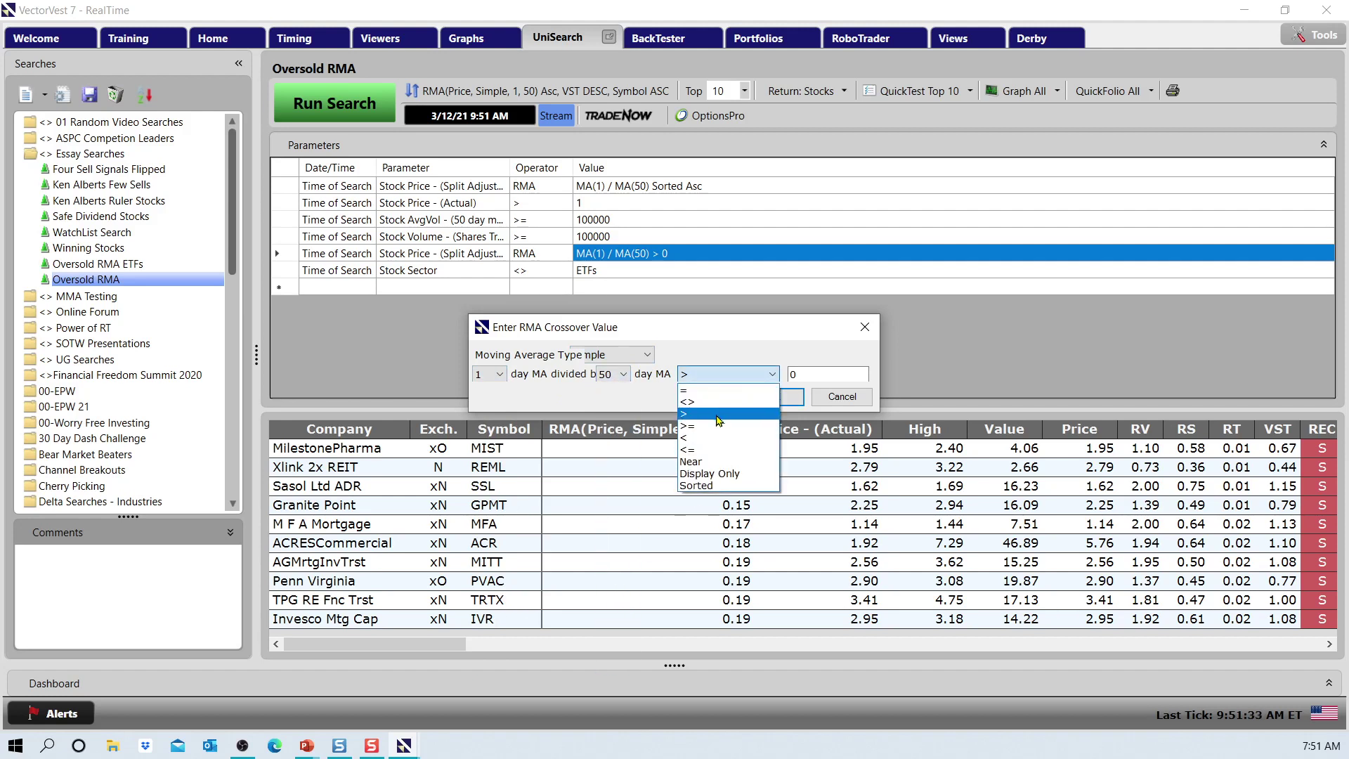
{"action": "left_click", "coordinate": [718, 420]}
{"action": "left_click", "coordinate": [807, 375]}
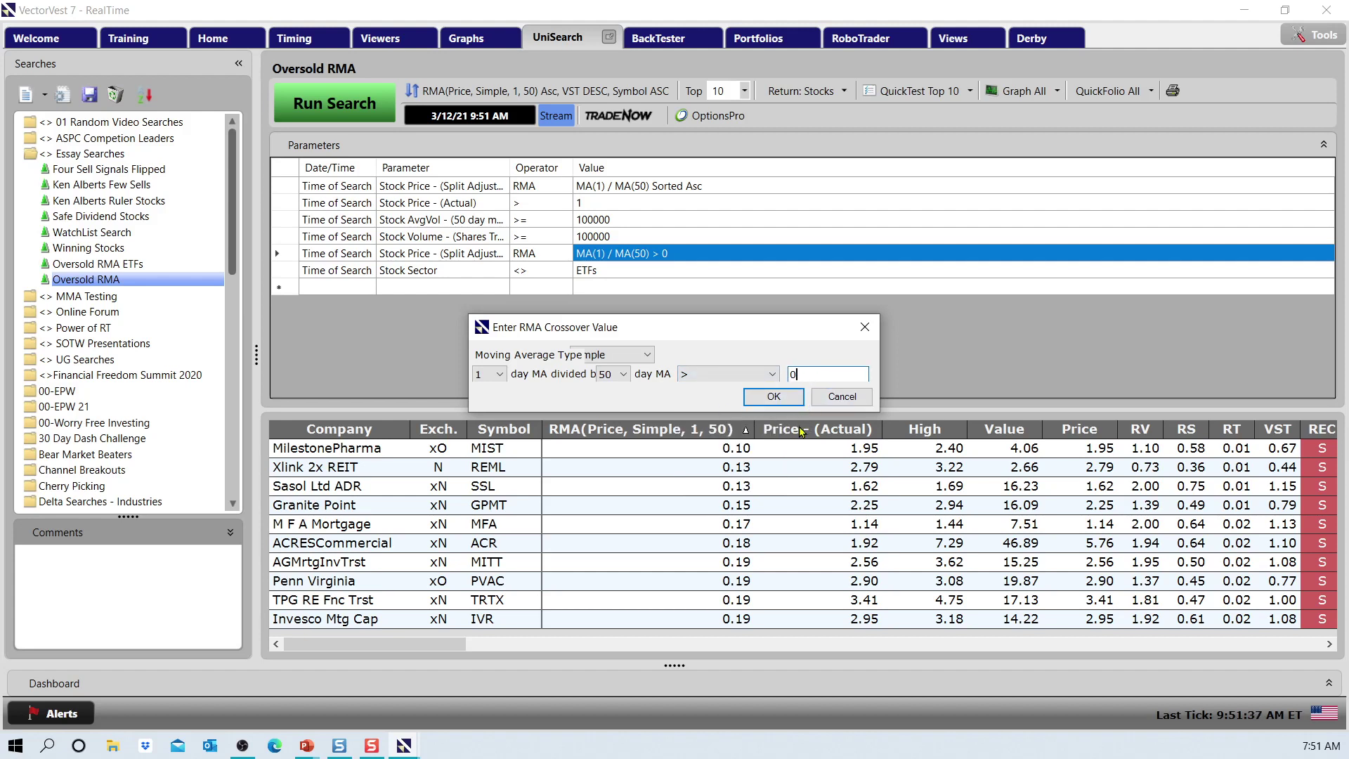
{"action": "left_click", "coordinate": [775, 397]}
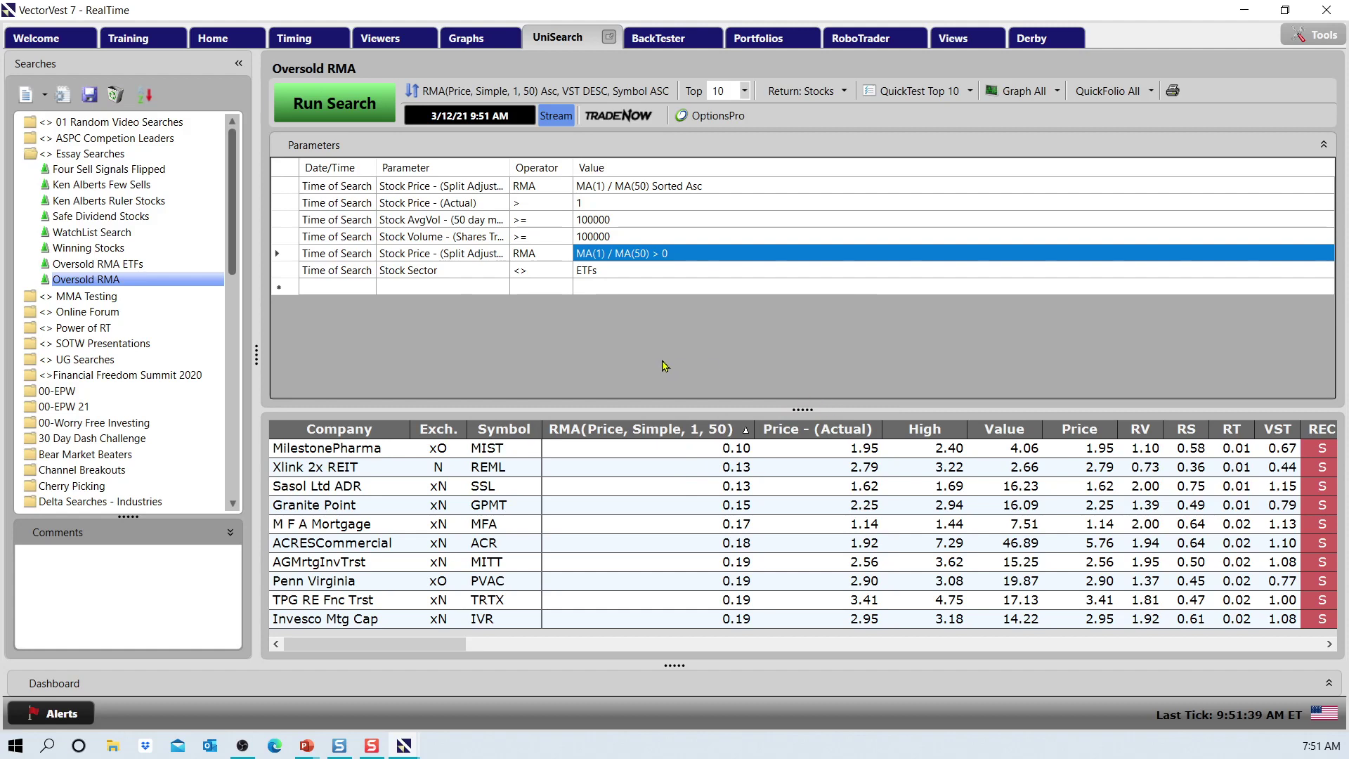
{"action": "left_click", "coordinate": [334, 103]}
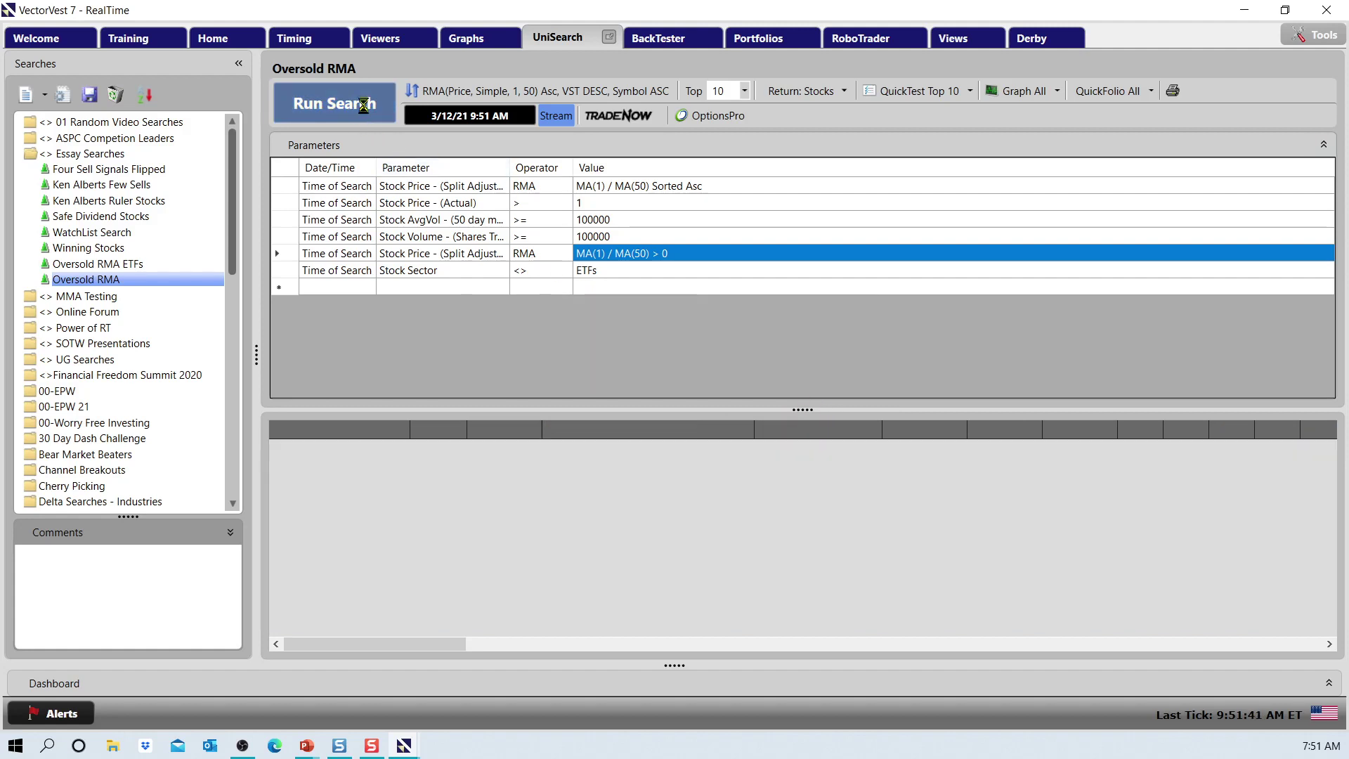
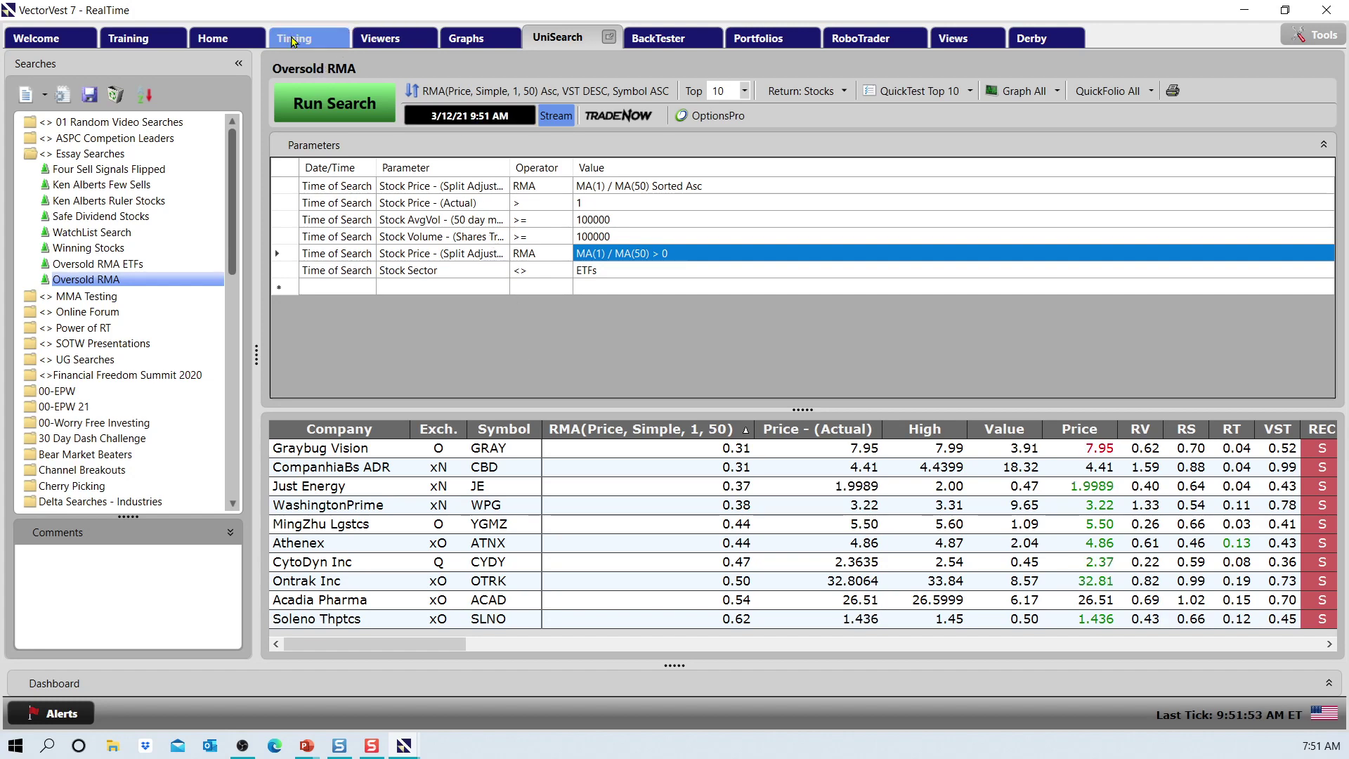
Open the Market Timing graph from the market timing page
{"action": "left_click", "coordinate": [292, 39]}
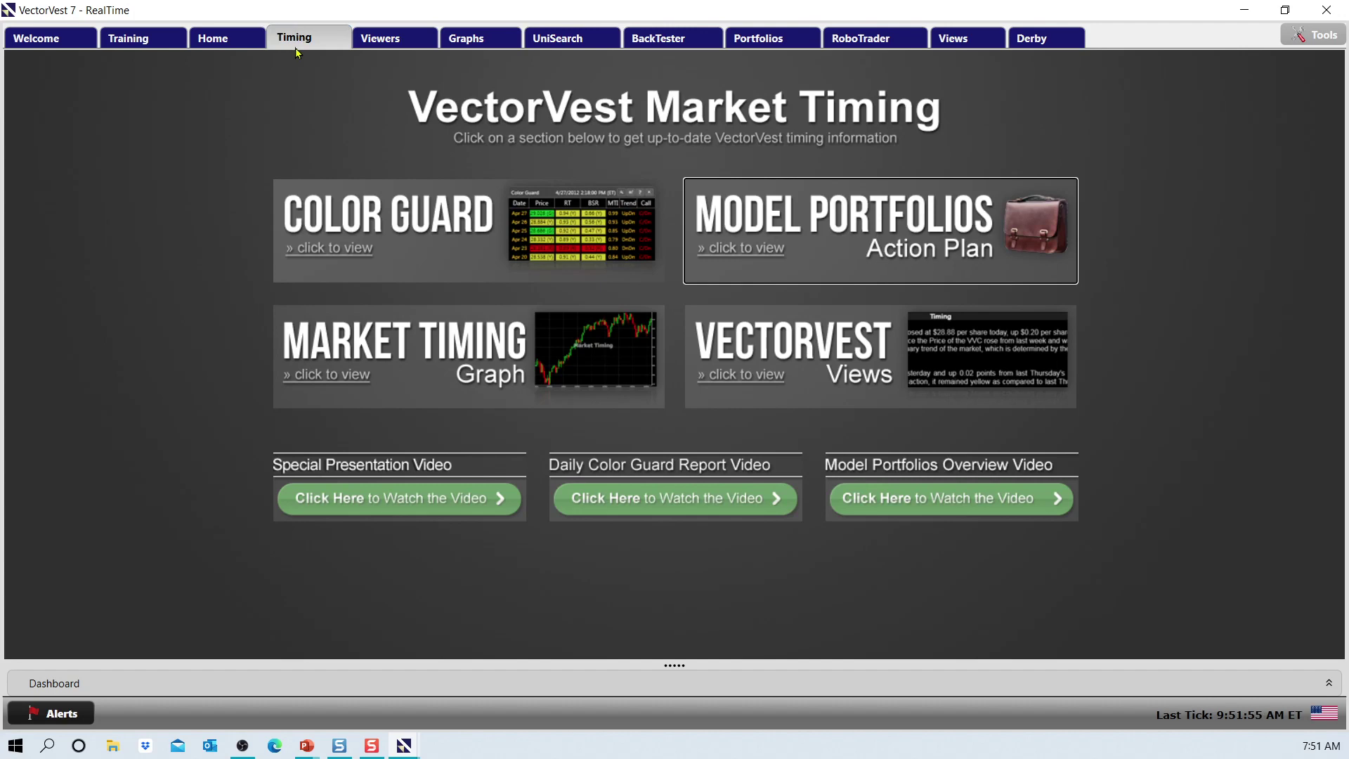
{"action": "left_click", "coordinate": [435, 349]}
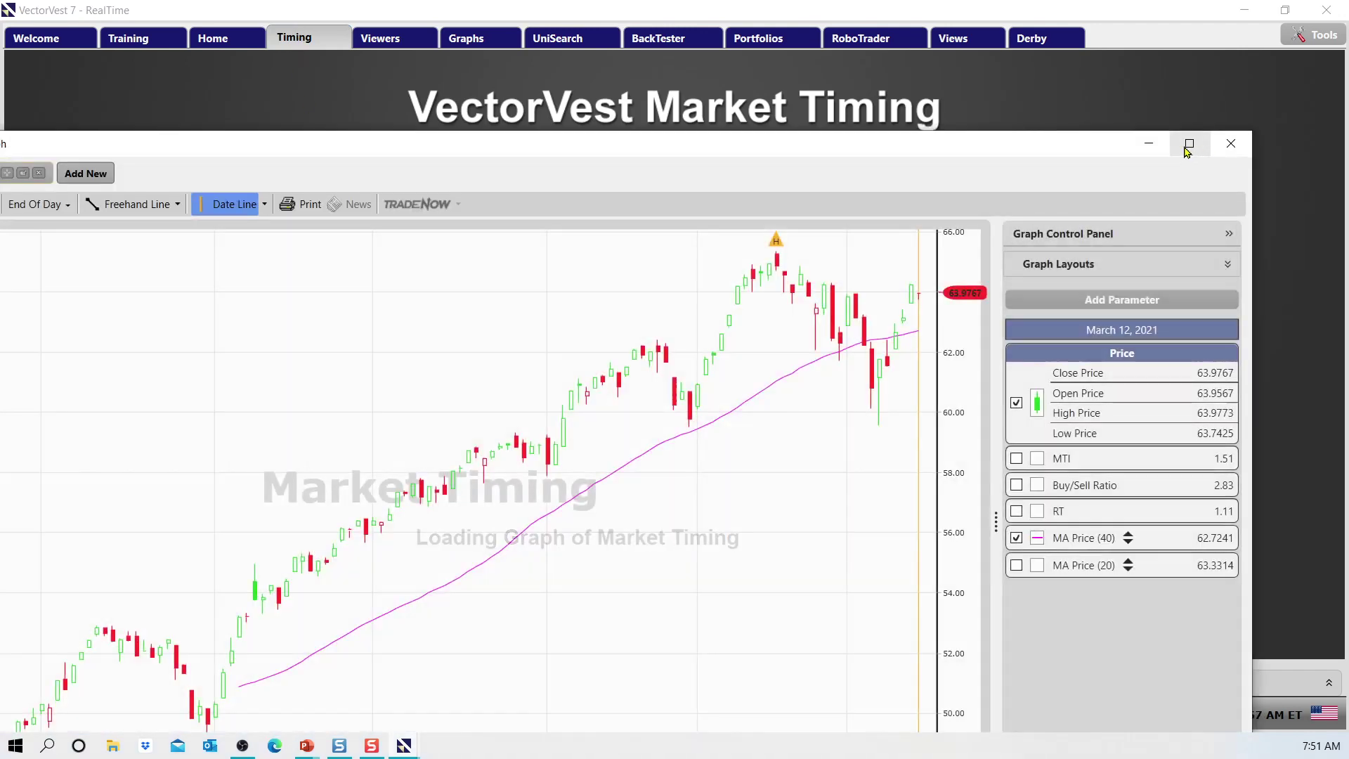
Maximize the Market Timing graph, shift it back to June–December 2020, and place the date line on September 24, 2020
{"action": "left_click", "coordinate": [1189, 143]}
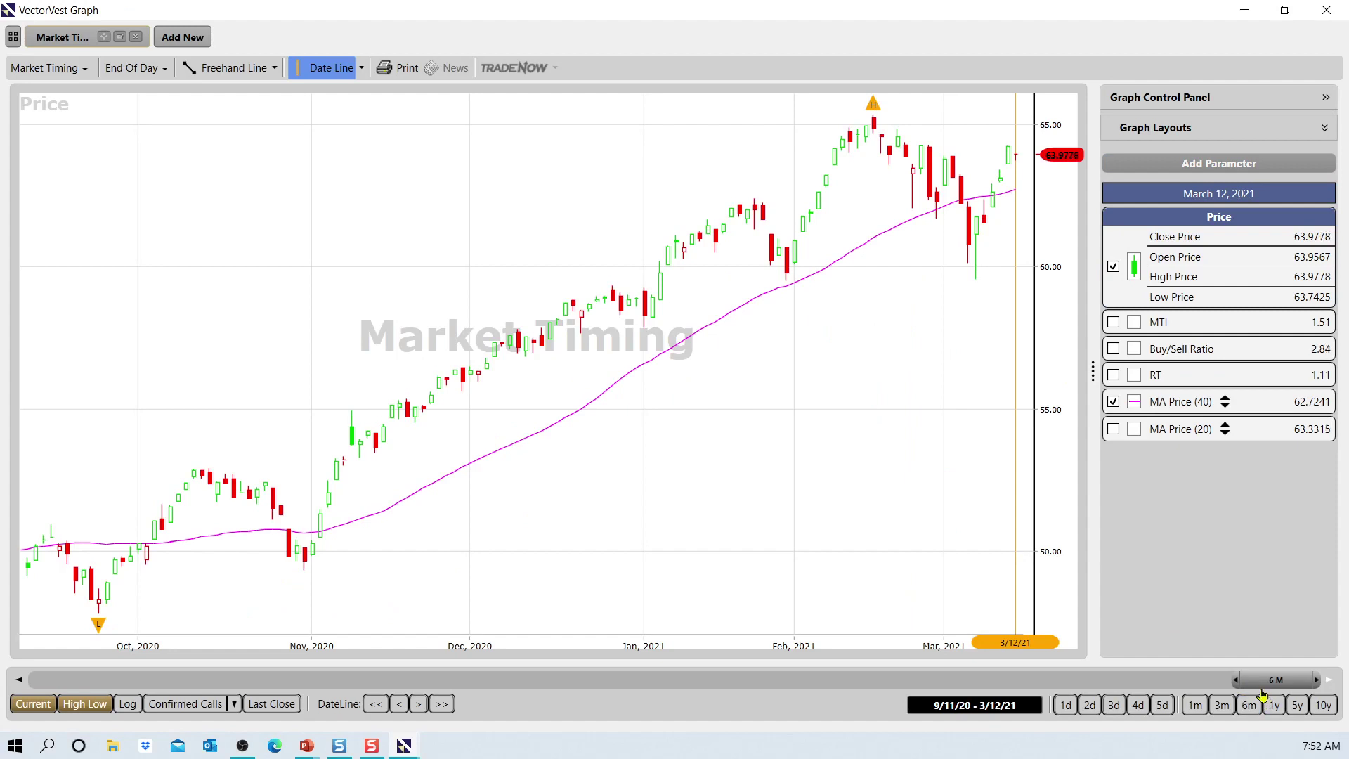
{"action": "left_click_drag", "start_coordinate": [1262, 692], "coordinate": [1249, 692]}
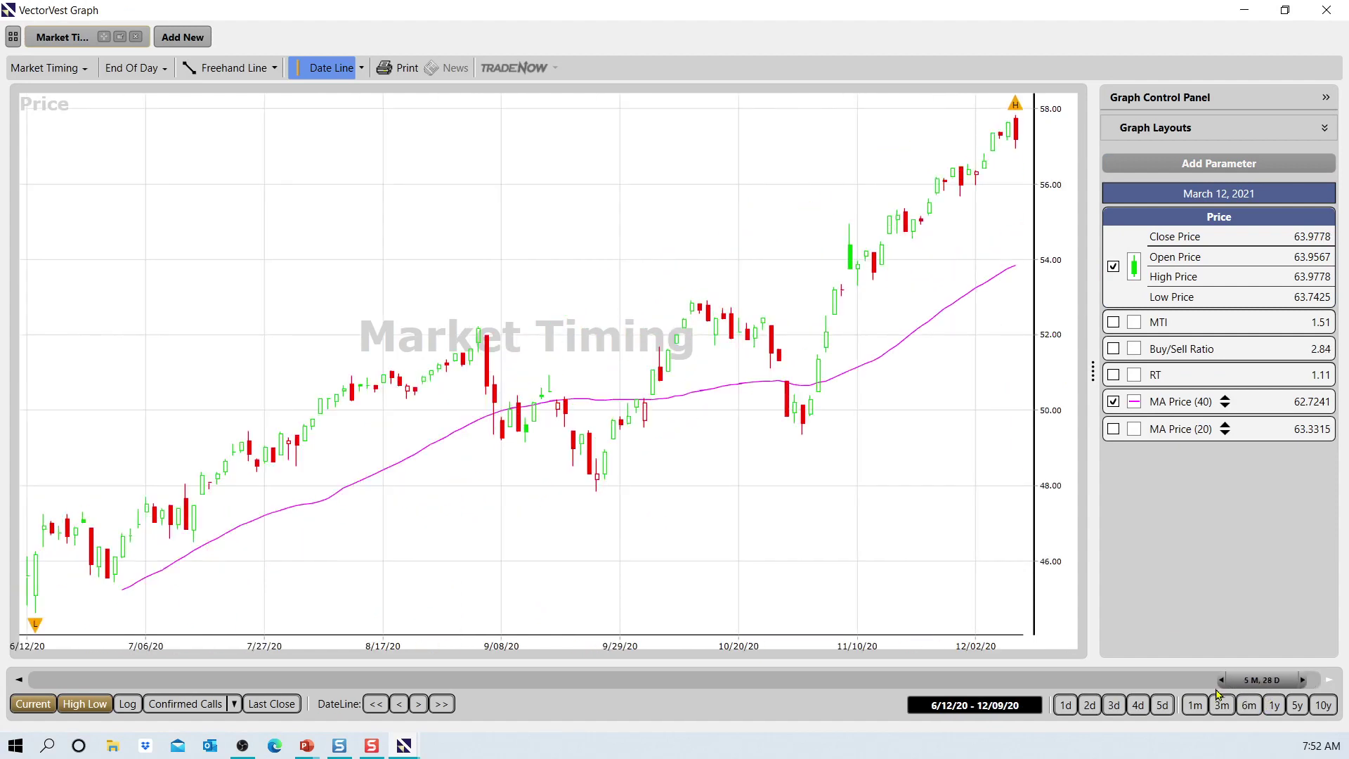
{"action": "left_click", "coordinate": [594, 486]}
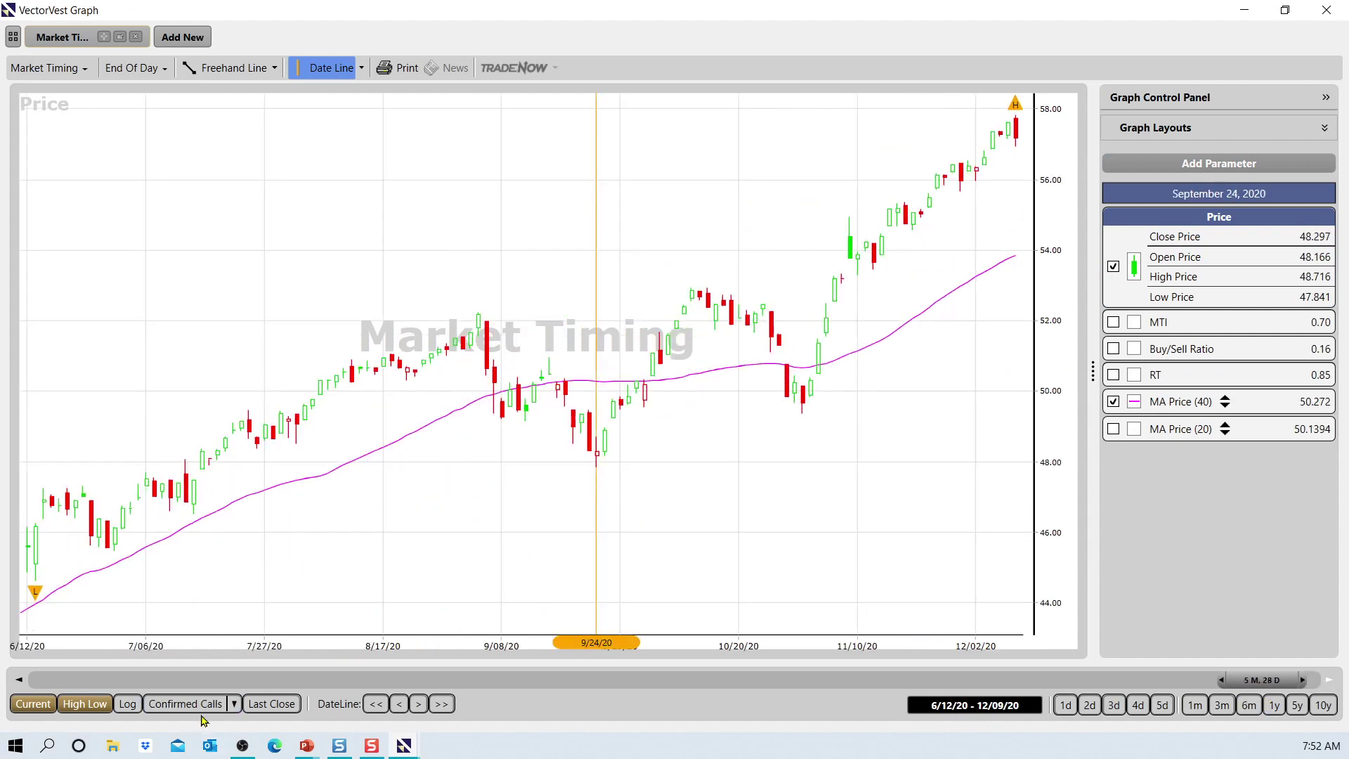
Show the Primary Wave signals on the Market Timing graph and inspect the up signals after the September and late October 2020 lows
{"action": "left_click", "coordinate": [234, 703]}
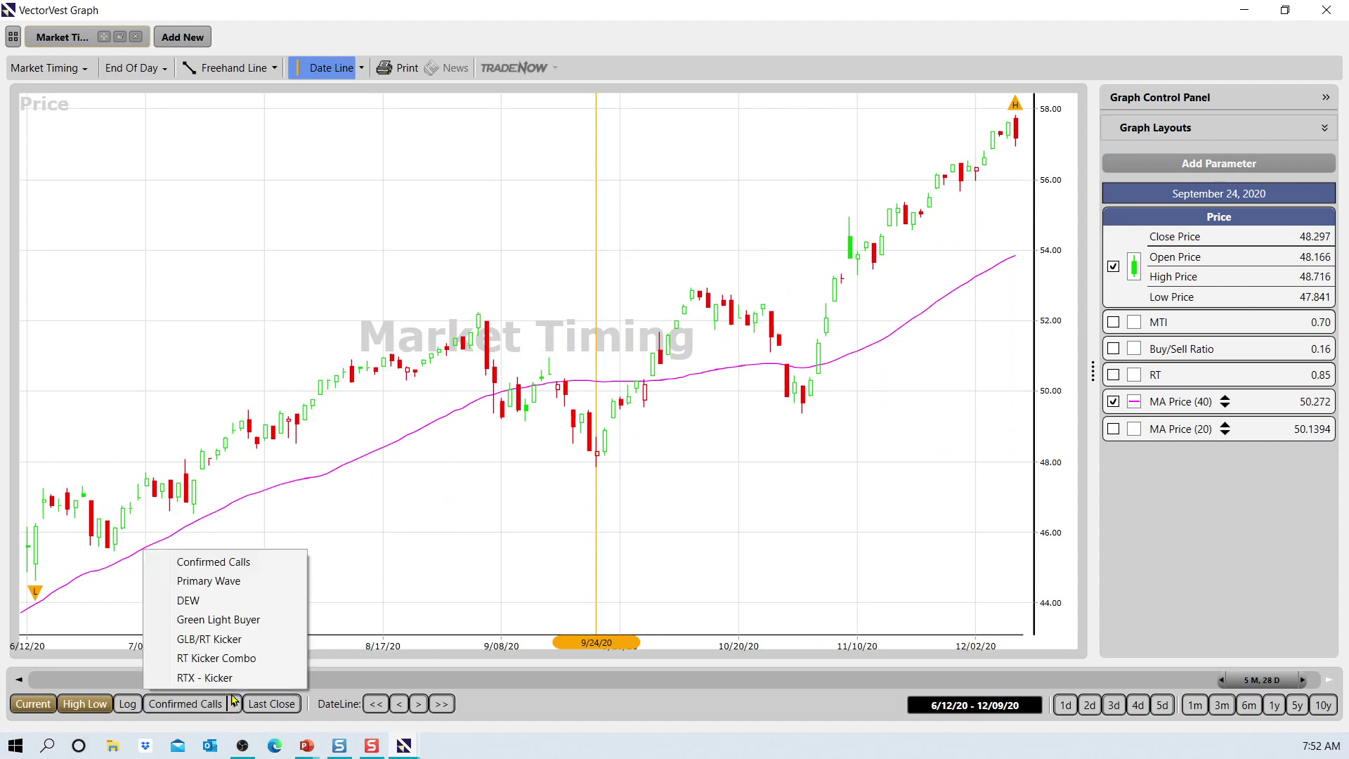
{"action": "left_click", "coordinate": [223, 581]}
{"action": "mouse_move", "coordinate": [613, 519]}
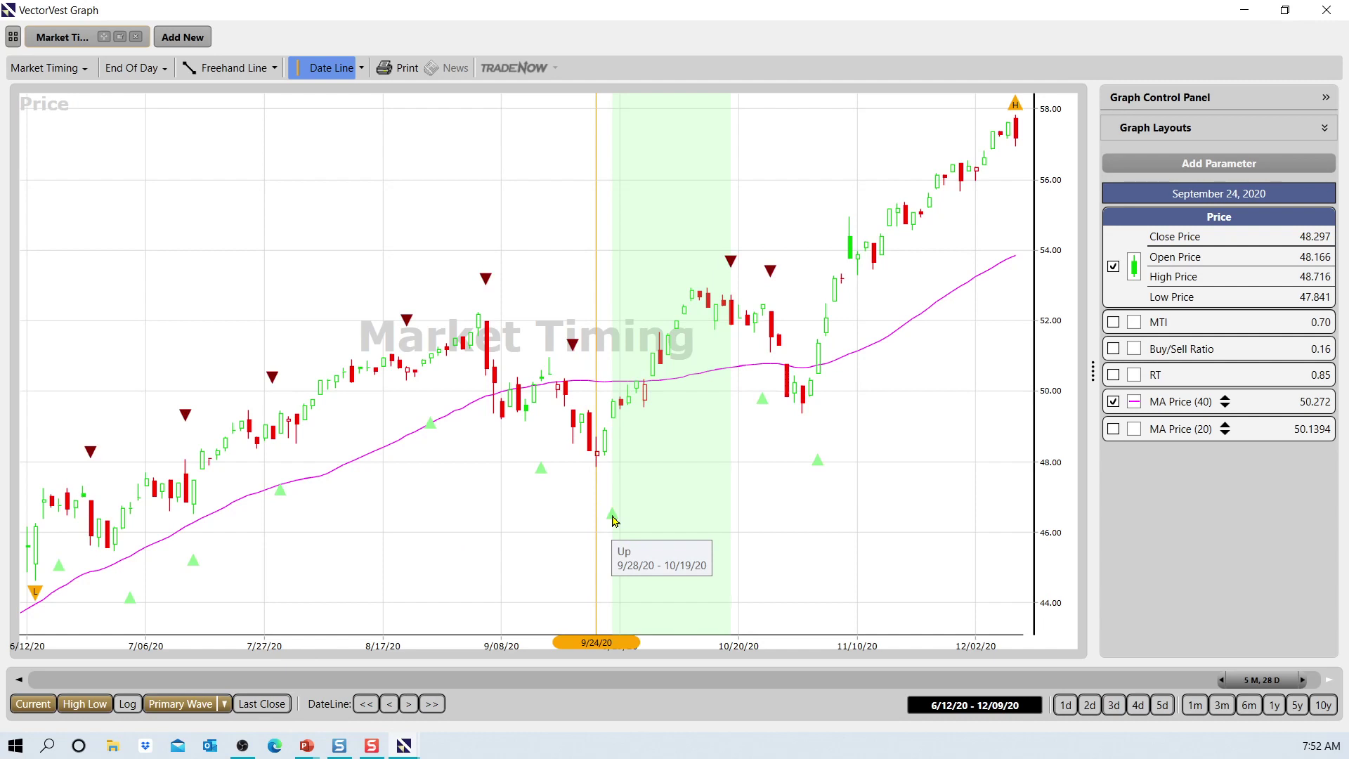
{"action": "mouse_move", "coordinate": [822, 465]}
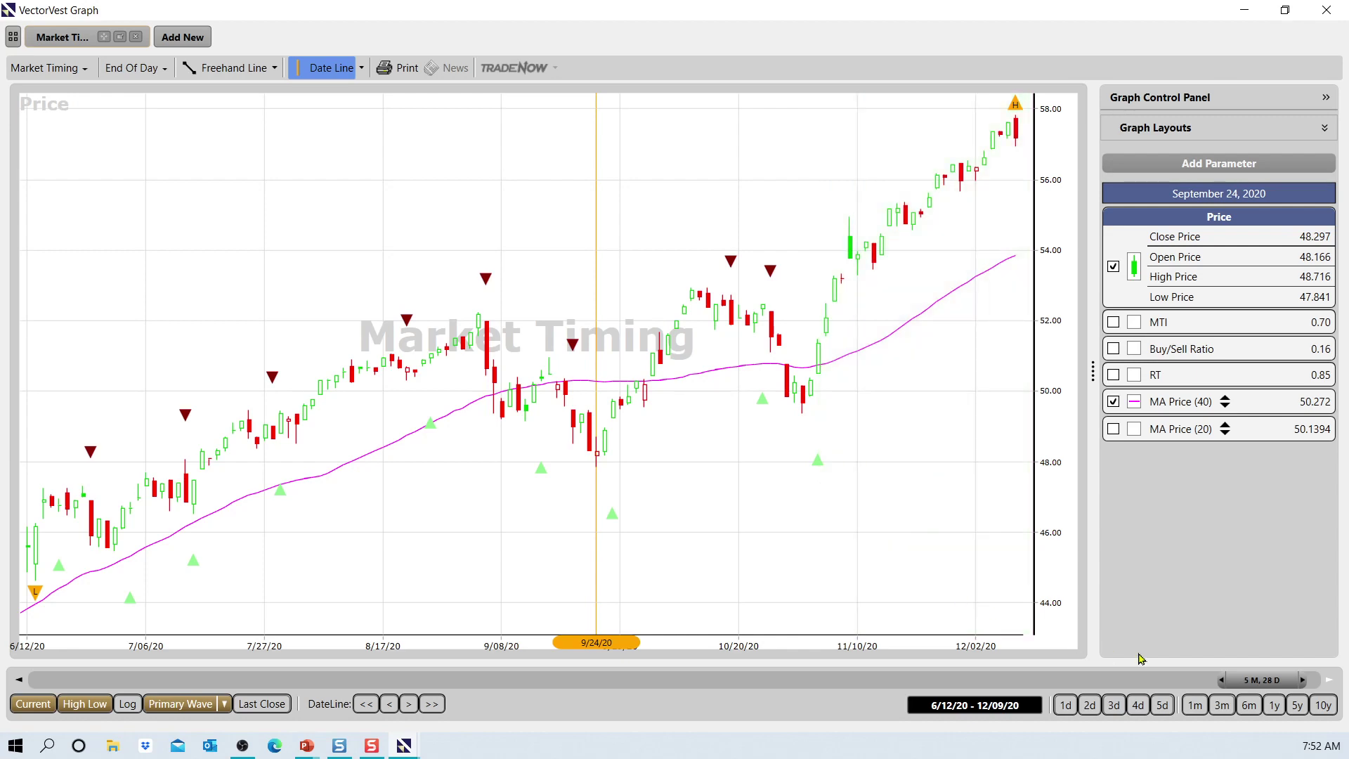
Check the Primary Wave up signal near the March 2020 low on the Market Timing graph and close the graph
{"action": "left_click_drag", "start_coordinate": [1246, 681], "coordinate": [1230, 682]}
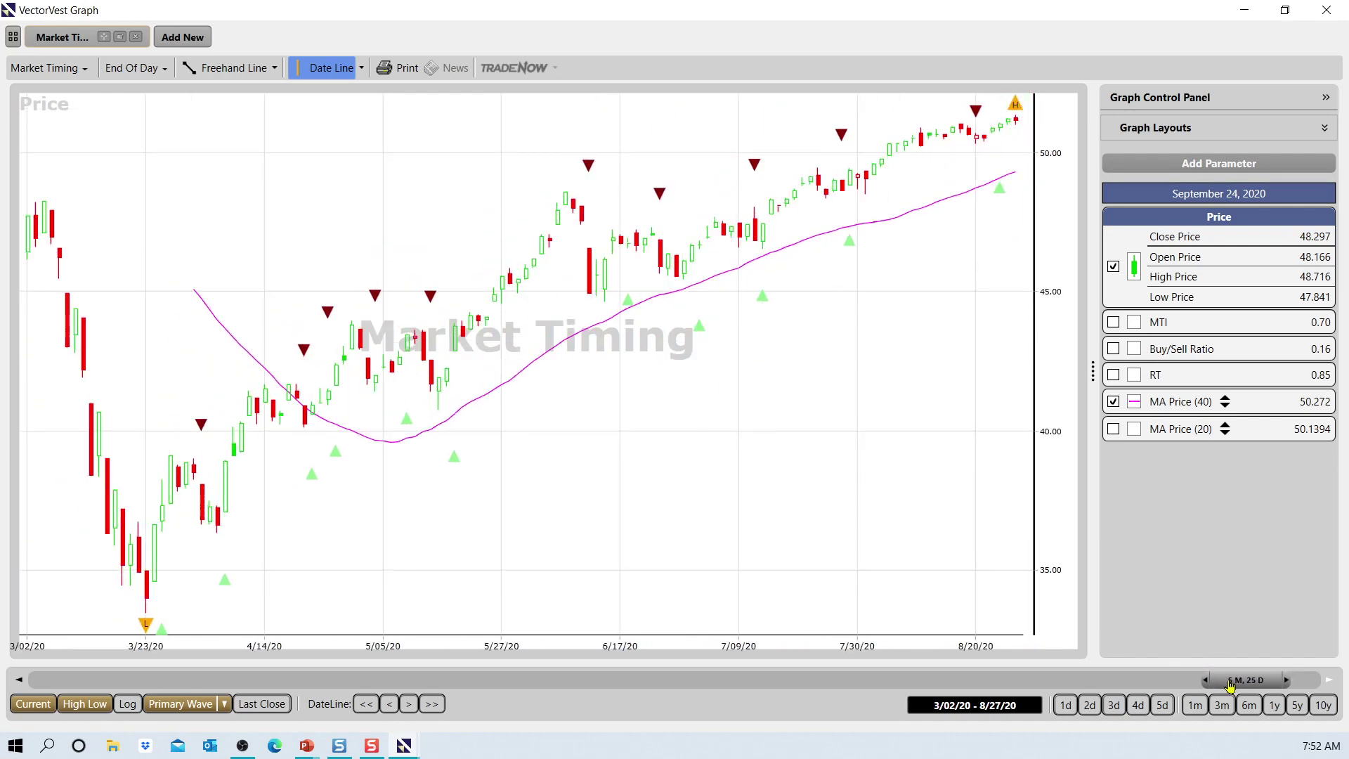
{"action": "mouse_move", "coordinate": [167, 633]}
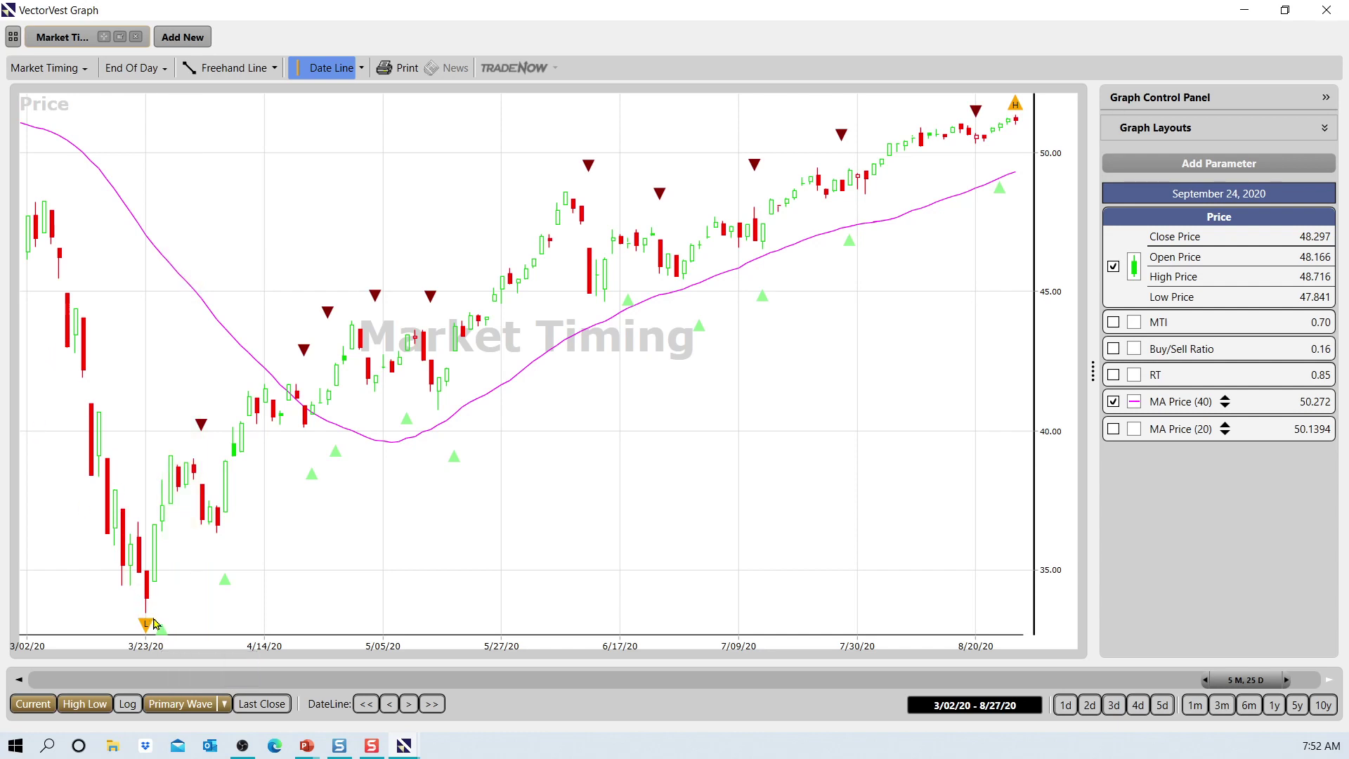
{"action": "left_click", "coordinate": [1328, 13]}
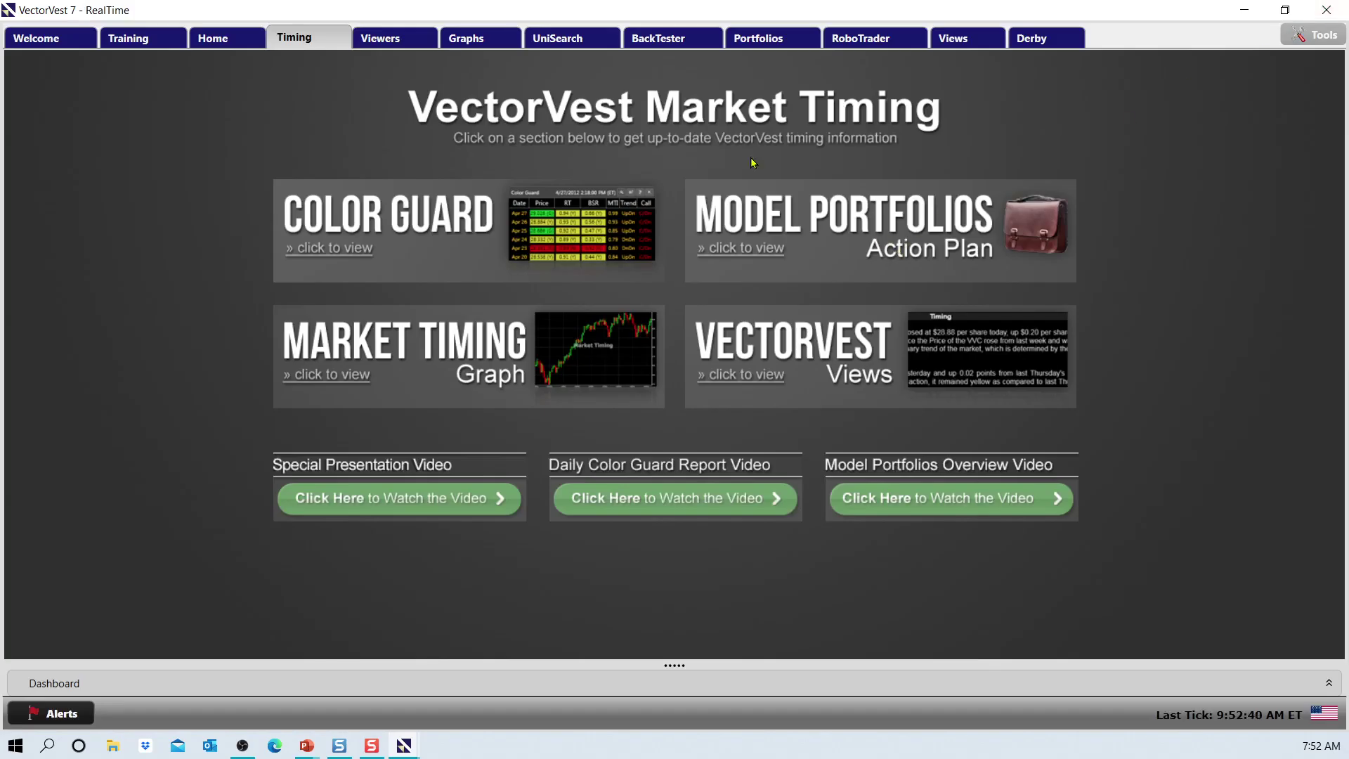
Return to the Oversold RMA search, set its date to 9/28/20, and run it
{"action": "left_click", "coordinate": [559, 43]}
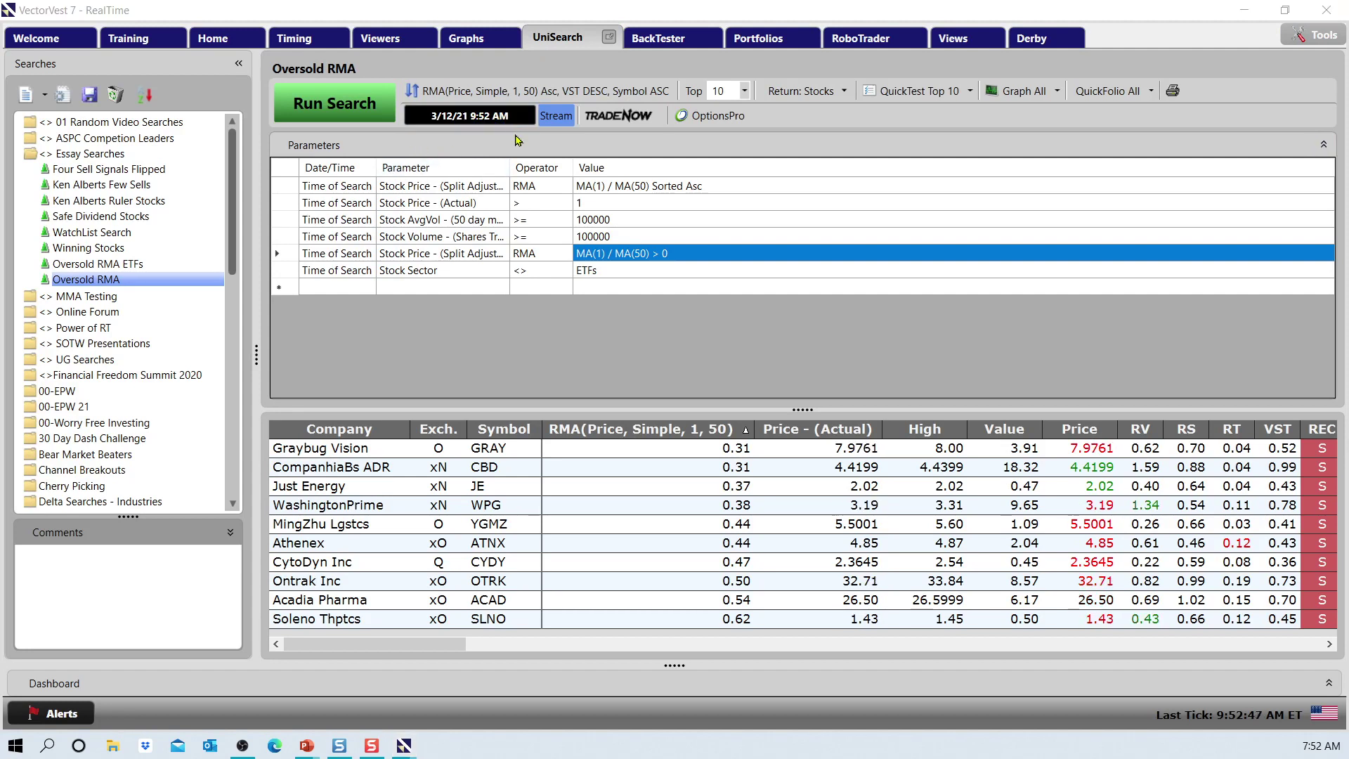
{"action": "left_click", "coordinate": [469, 115]}
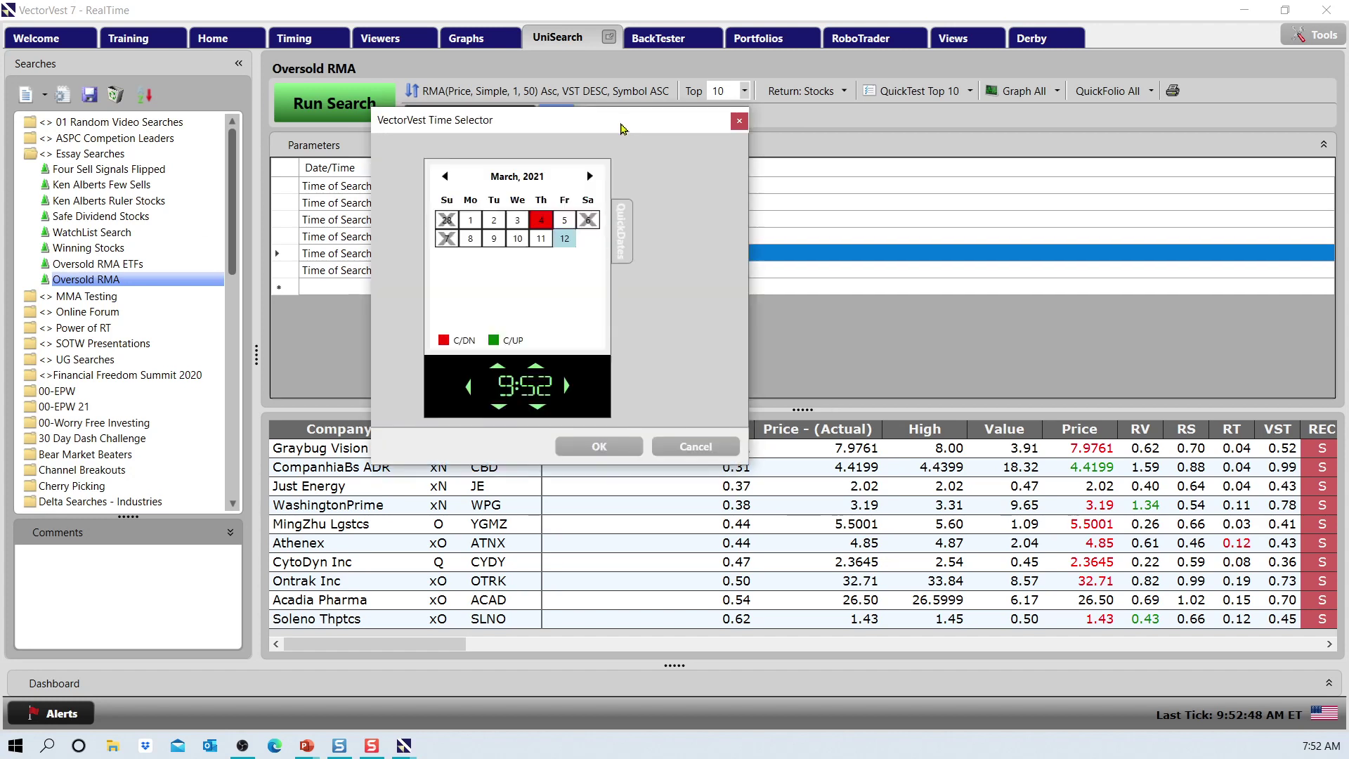
{"action": "left_click", "coordinate": [442, 177]}
{"action": "left_click", "coordinate": [442, 177]}
{"action": "left_click", "coordinate": [442, 177]}
{"action": "left_click", "coordinate": [442, 177]}
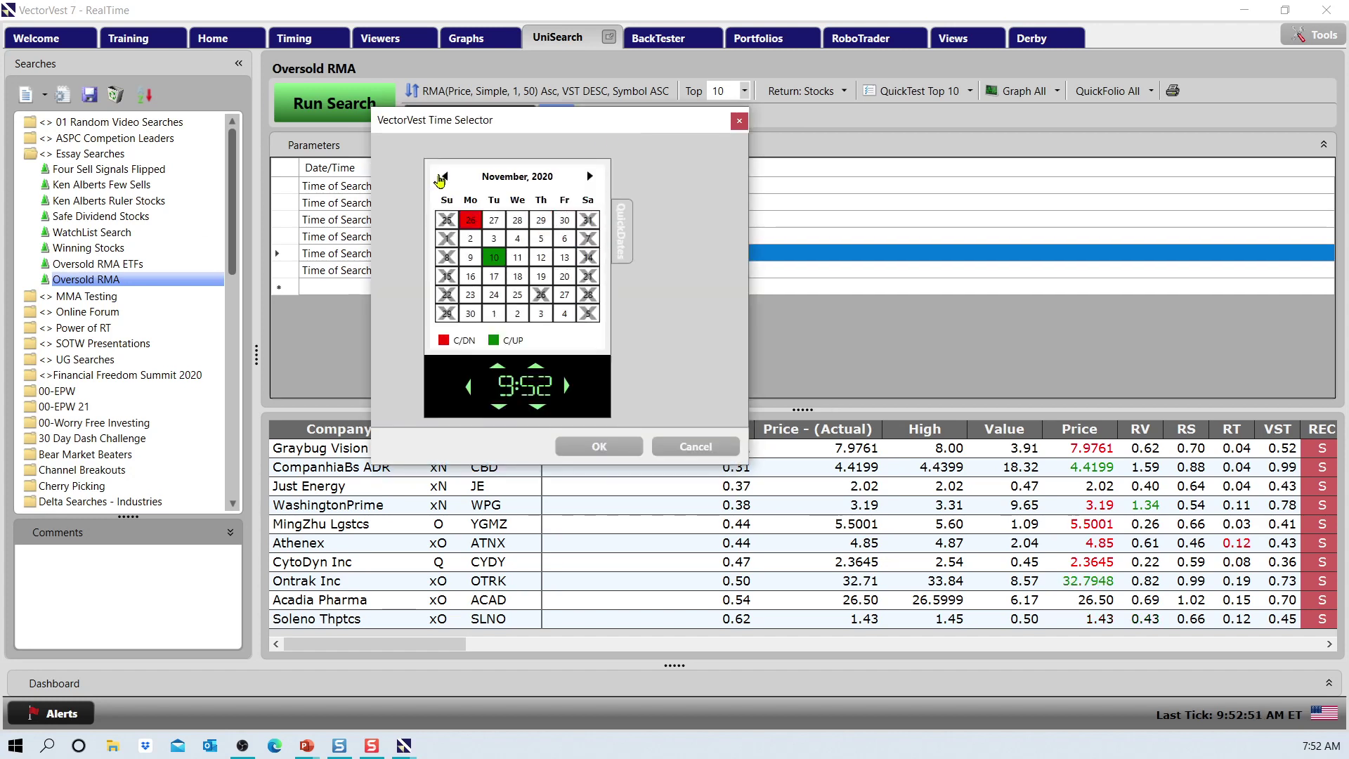
{"action": "left_click", "coordinate": [443, 177]}
{"action": "left_click", "coordinate": [443, 177]}
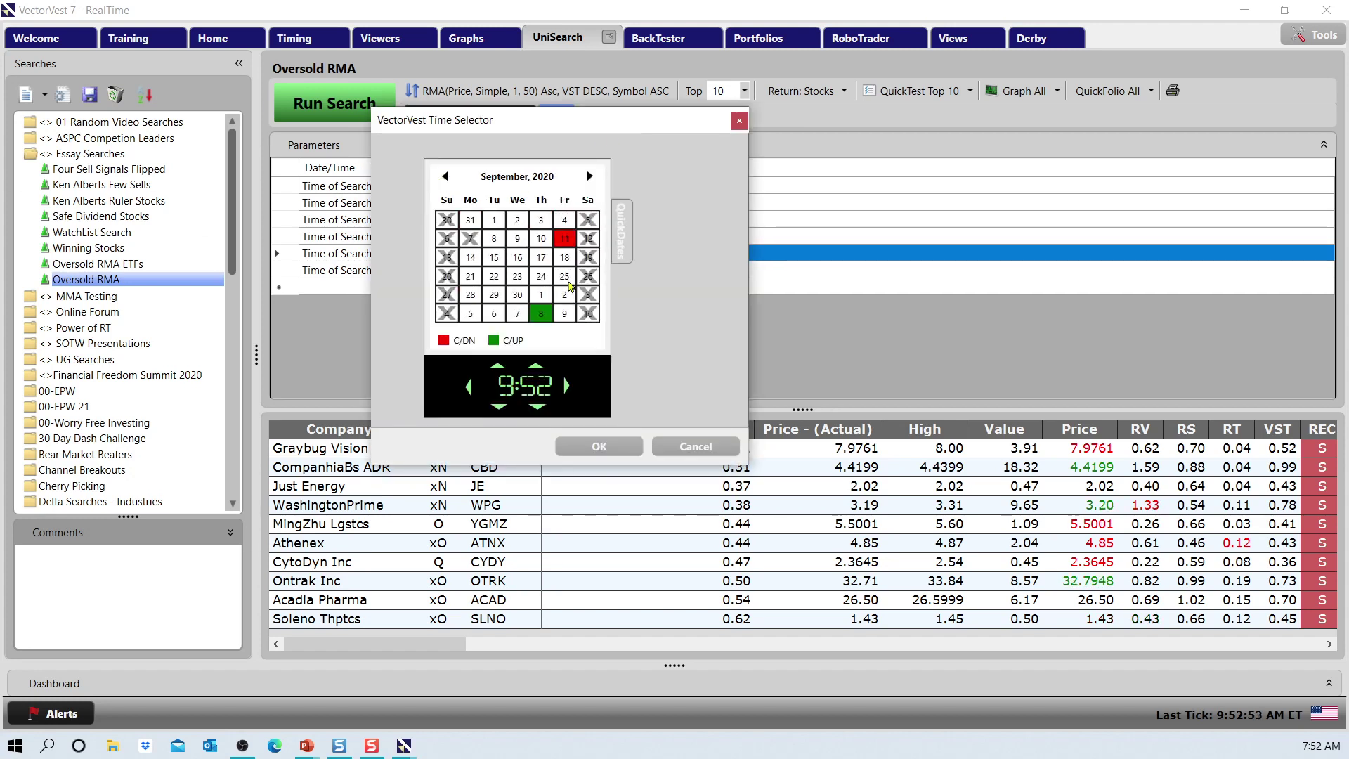
{"action": "left_click", "coordinate": [611, 448]}
{"action": "left_click", "coordinate": [334, 104]}
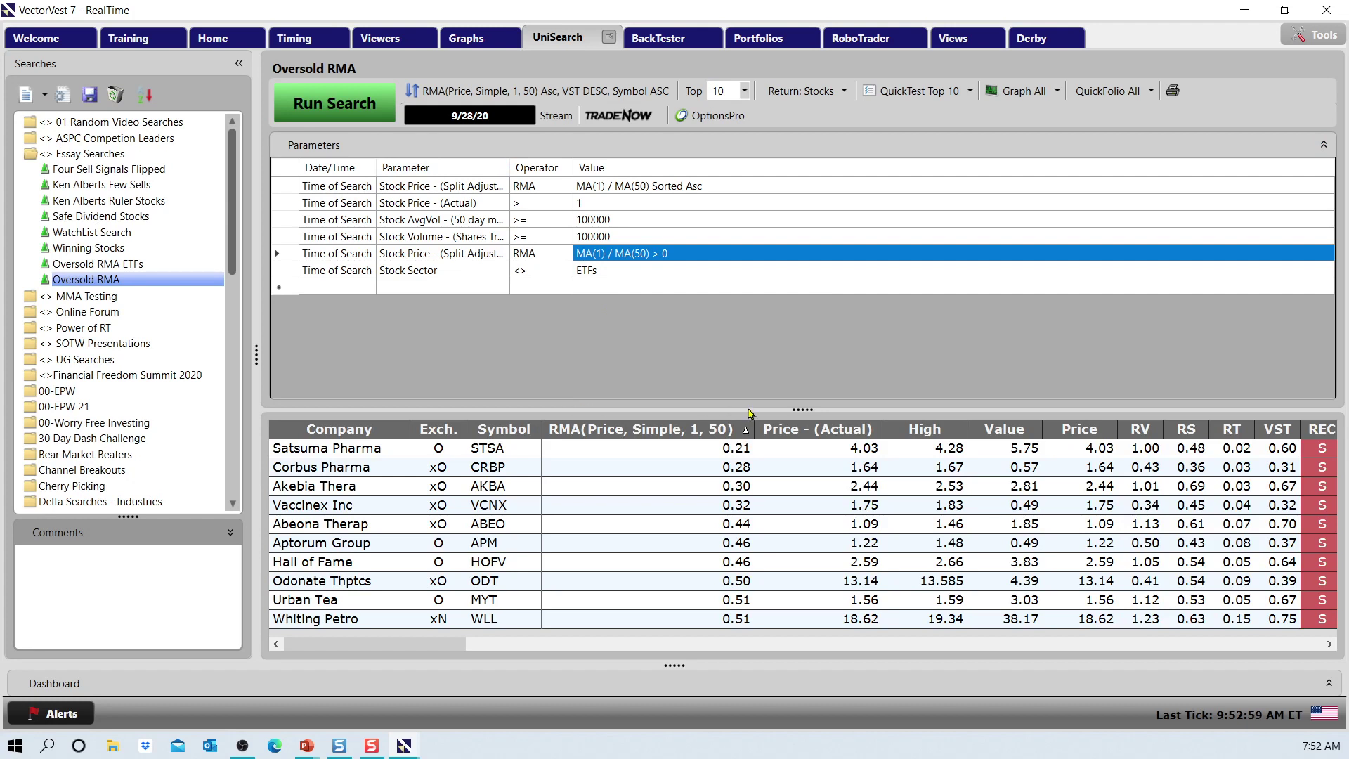
Graph all the search results and examine STSA's price movement from a date line placed on September 28, 2020
{"action": "left_click_drag", "start_coordinate": [797, 415], "coordinate": [791, 318]}
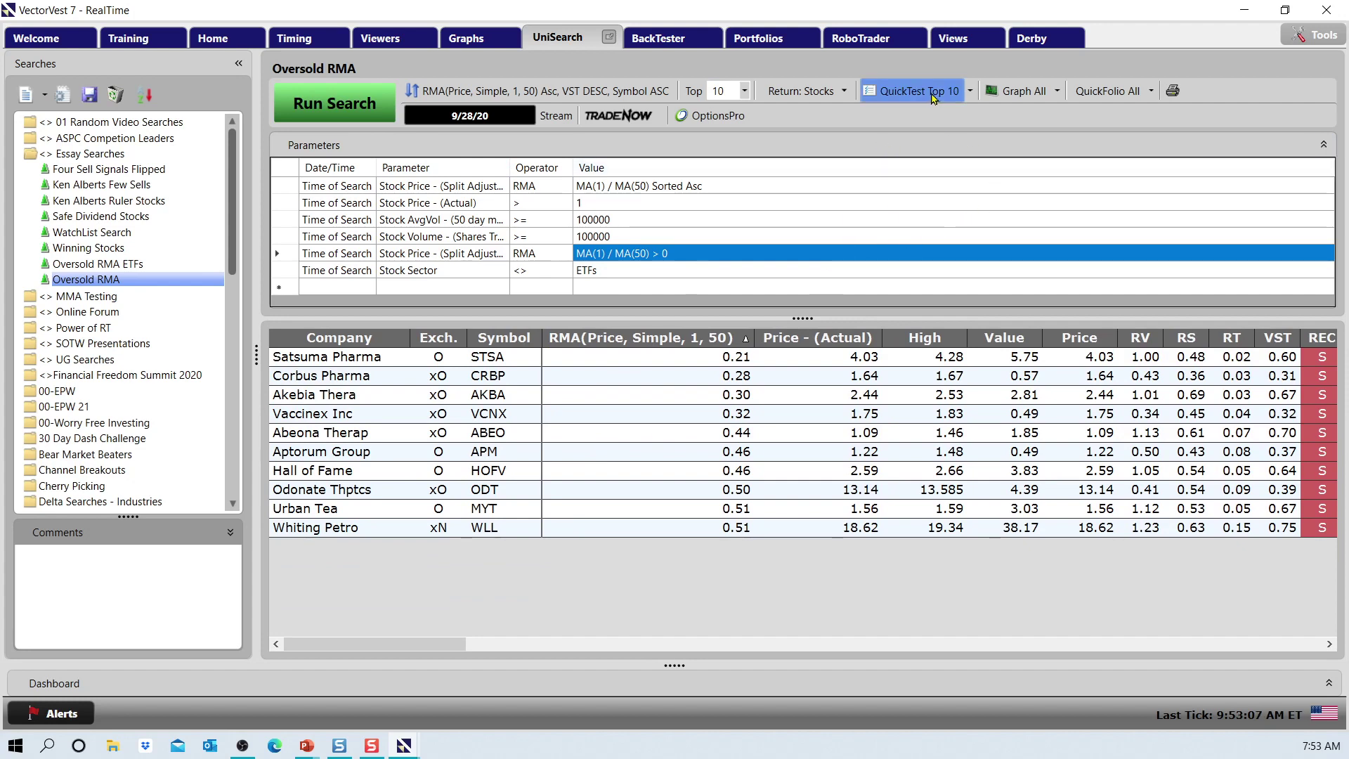
{"action": "left_click", "coordinate": [1024, 92]}
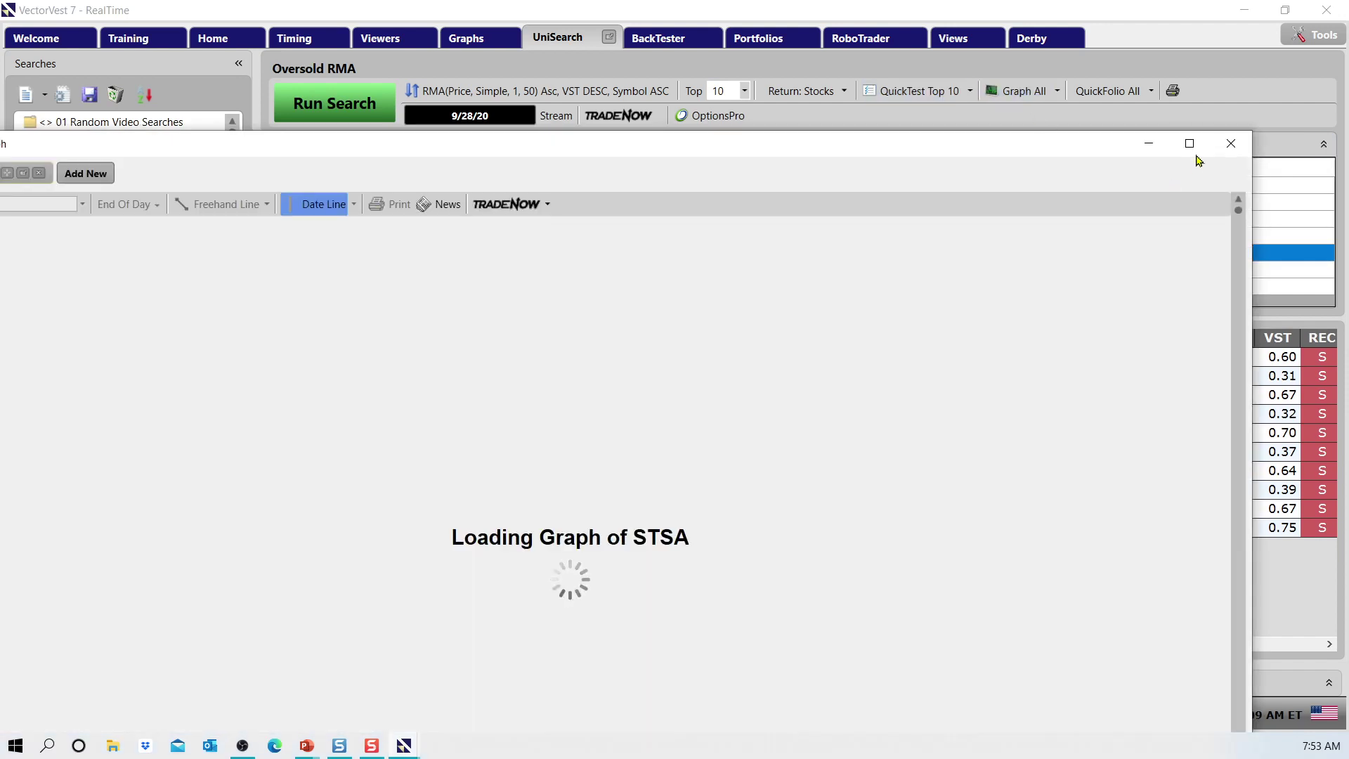
{"action": "left_click", "coordinate": [1190, 144]}
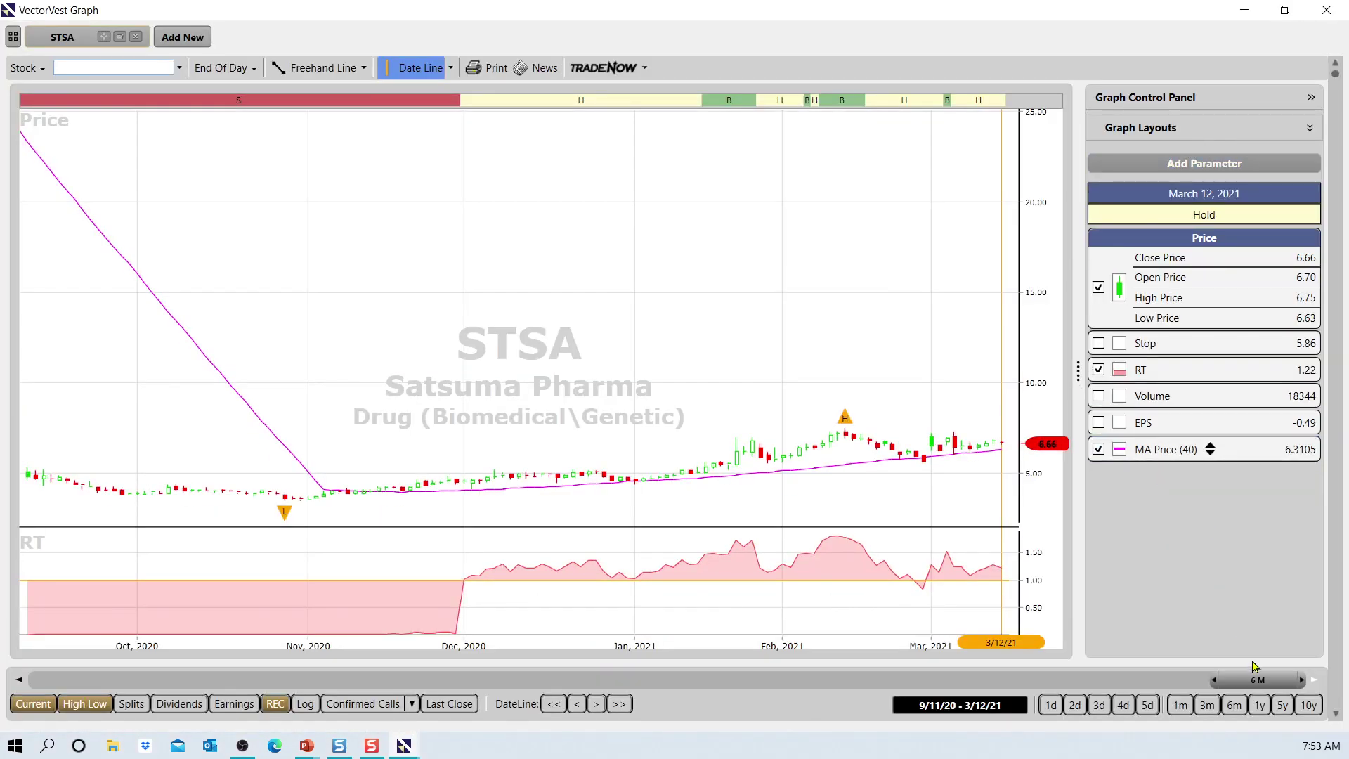
{"action": "left_click", "coordinate": [277, 594]}
{"action": "left_click_drag", "start_coordinate": [275, 591], "coordinate": [115, 590]}
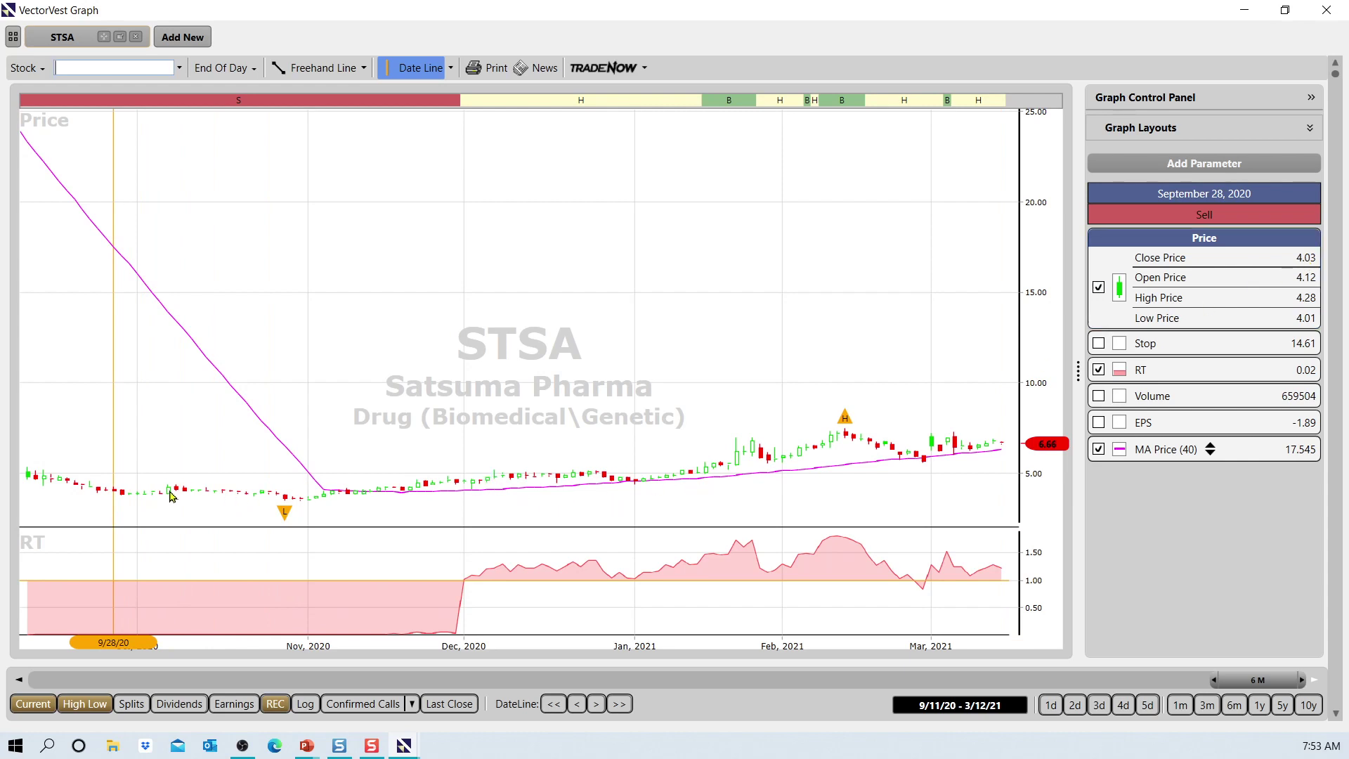
{"action": "mouse_move", "coordinate": [171, 495]}
{"action": "mouse_move", "coordinate": [510, 482]}
{"action": "mouse_move", "coordinate": [738, 463]}
Go to the CRBP graph and set its price moving average period to 50
{"action": "left_click", "coordinate": [1337, 696]}
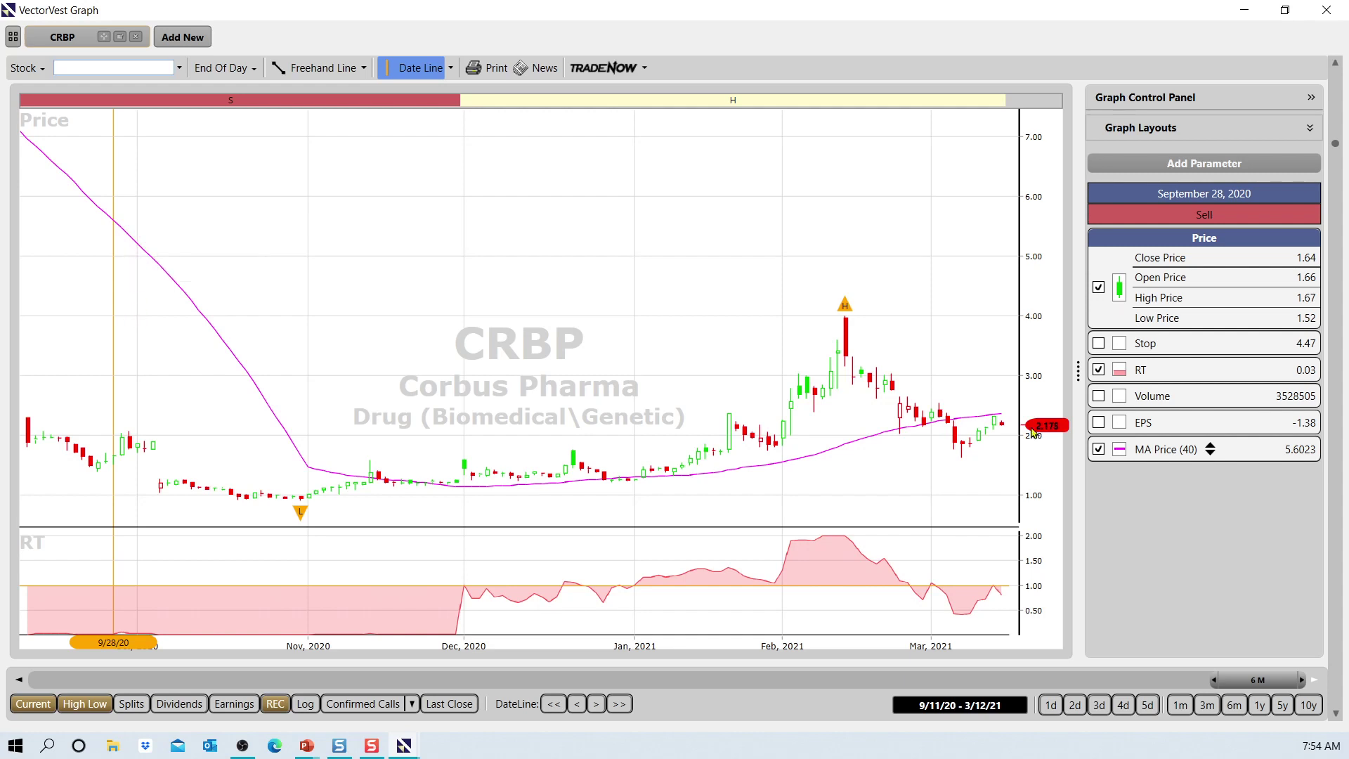
{"action": "left_click", "coordinate": [1210, 446]}
{"action": "left_click", "coordinate": [1210, 446]}
{"action": "left_click", "coordinate": [1210, 445]}
{"action": "left_click", "coordinate": [1210, 446]}
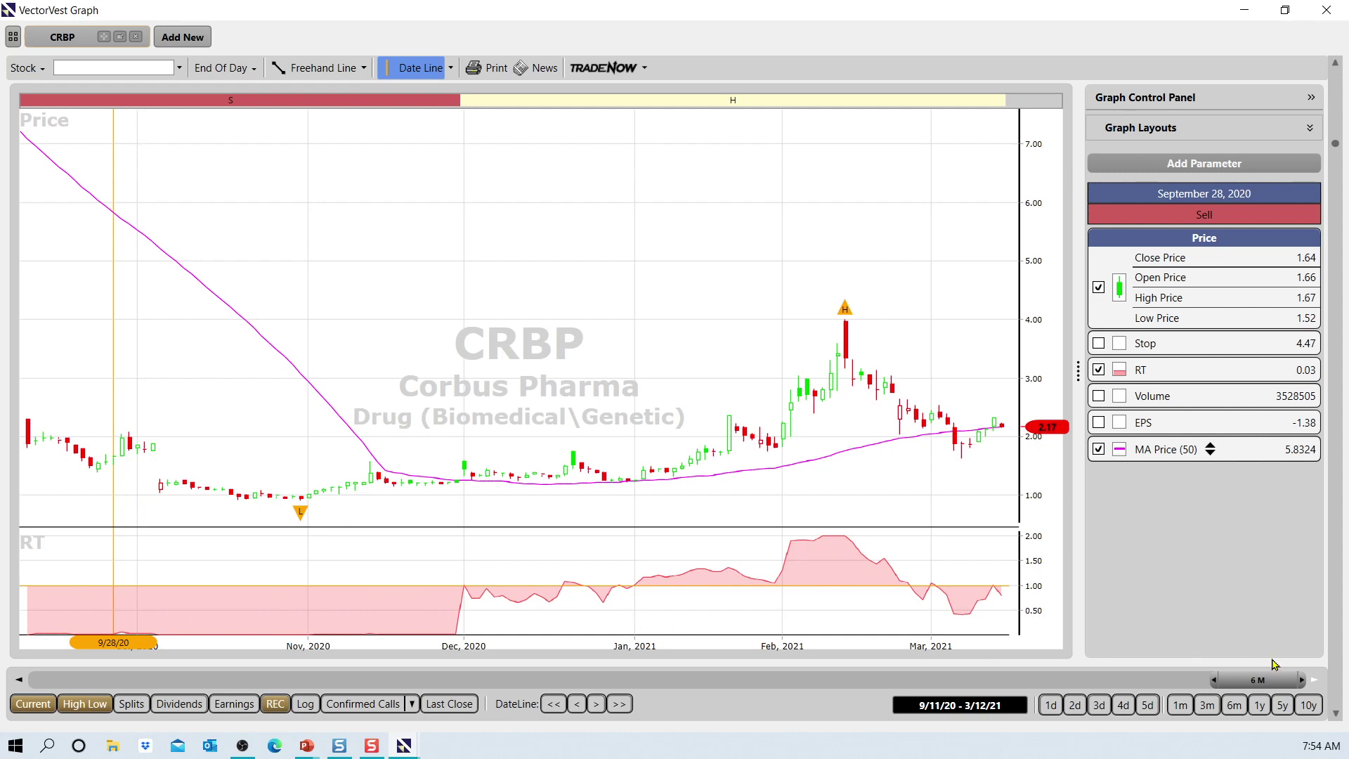
Look through the graphs of AKBA, VCNX and ABEO, and close the QuickTest results for the 9/28/20 search
{"action": "left_click", "coordinate": [1333, 700]}
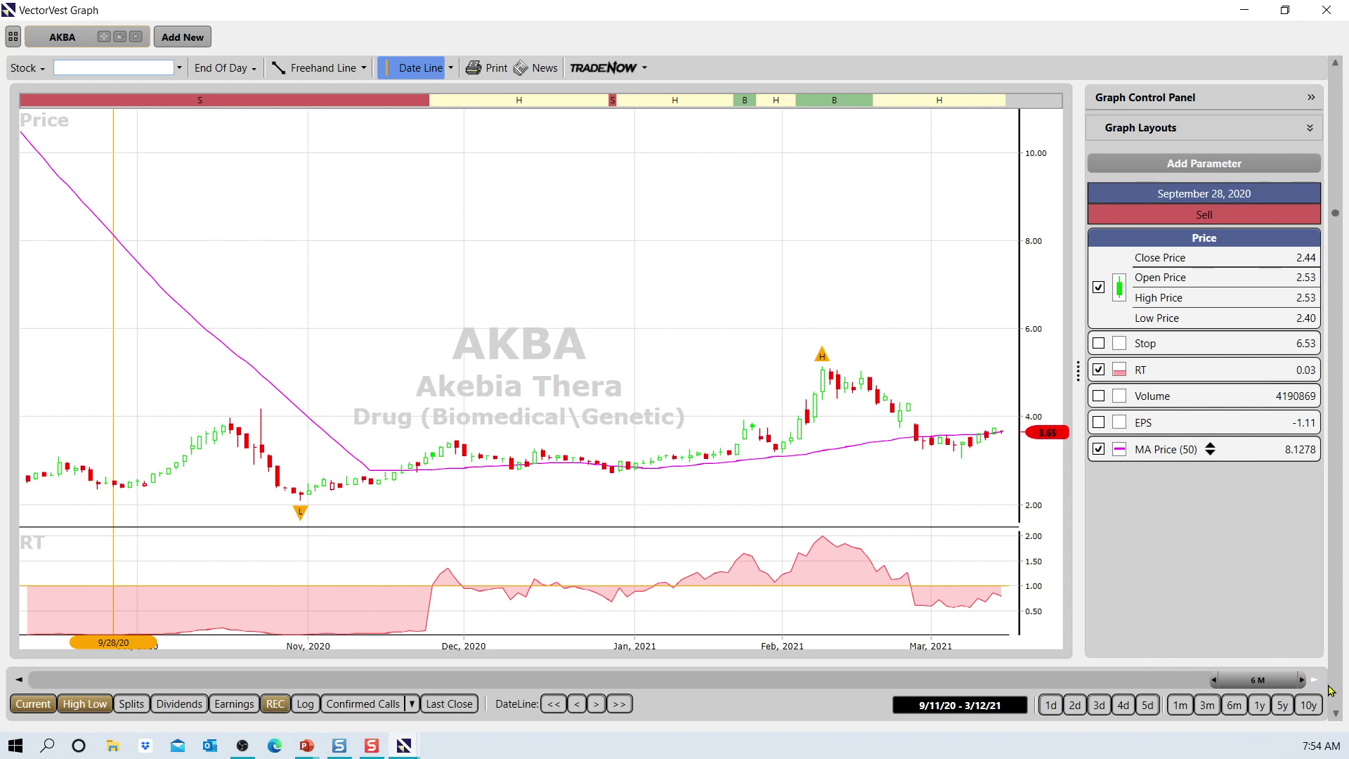
{"action": "key", "text": "Down"}
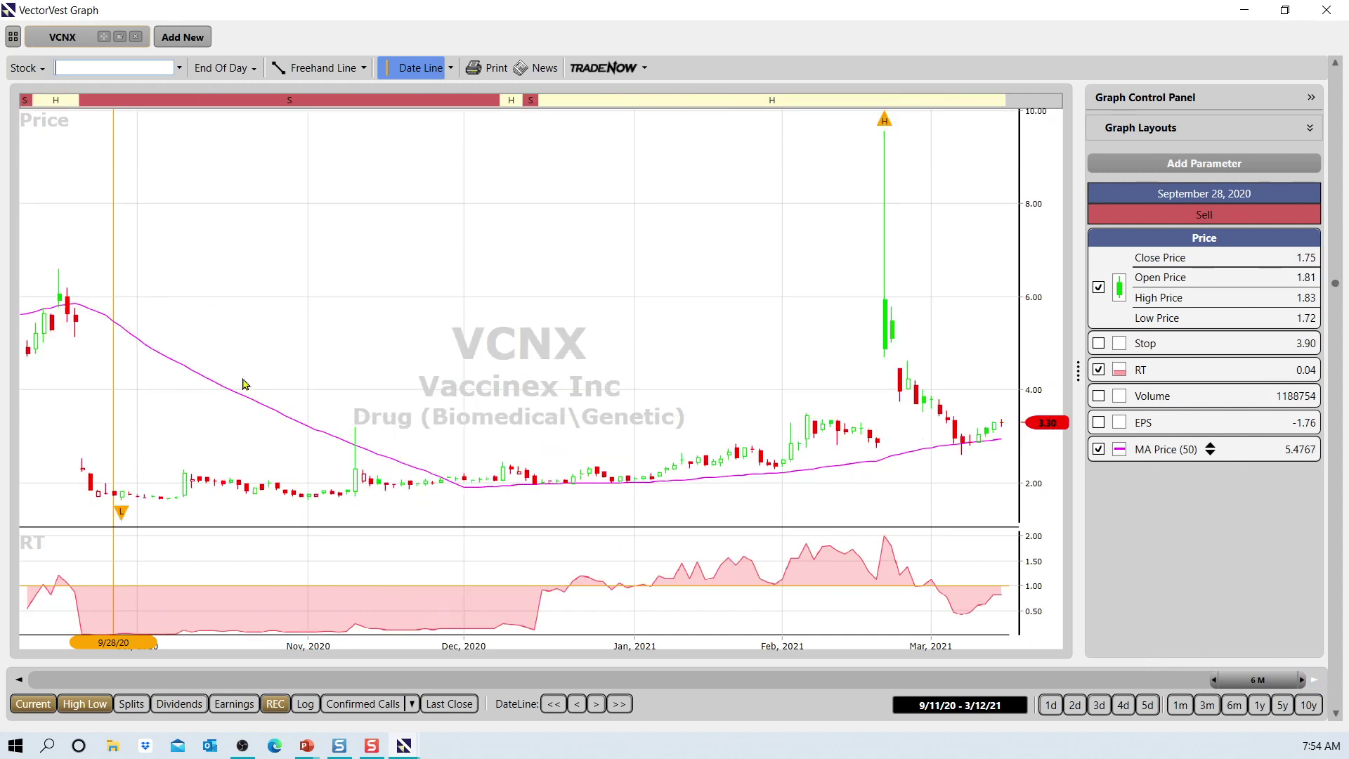
{"action": "key", "text": "Down"}
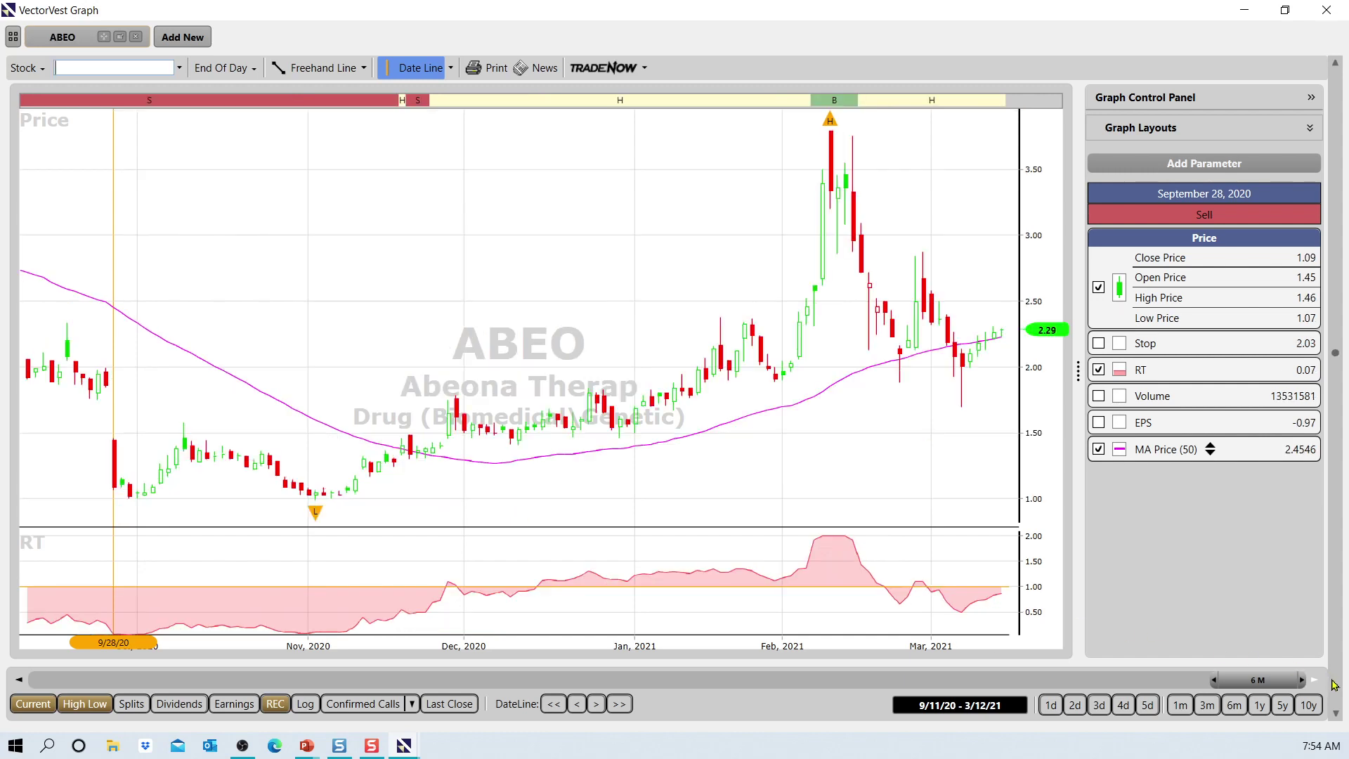
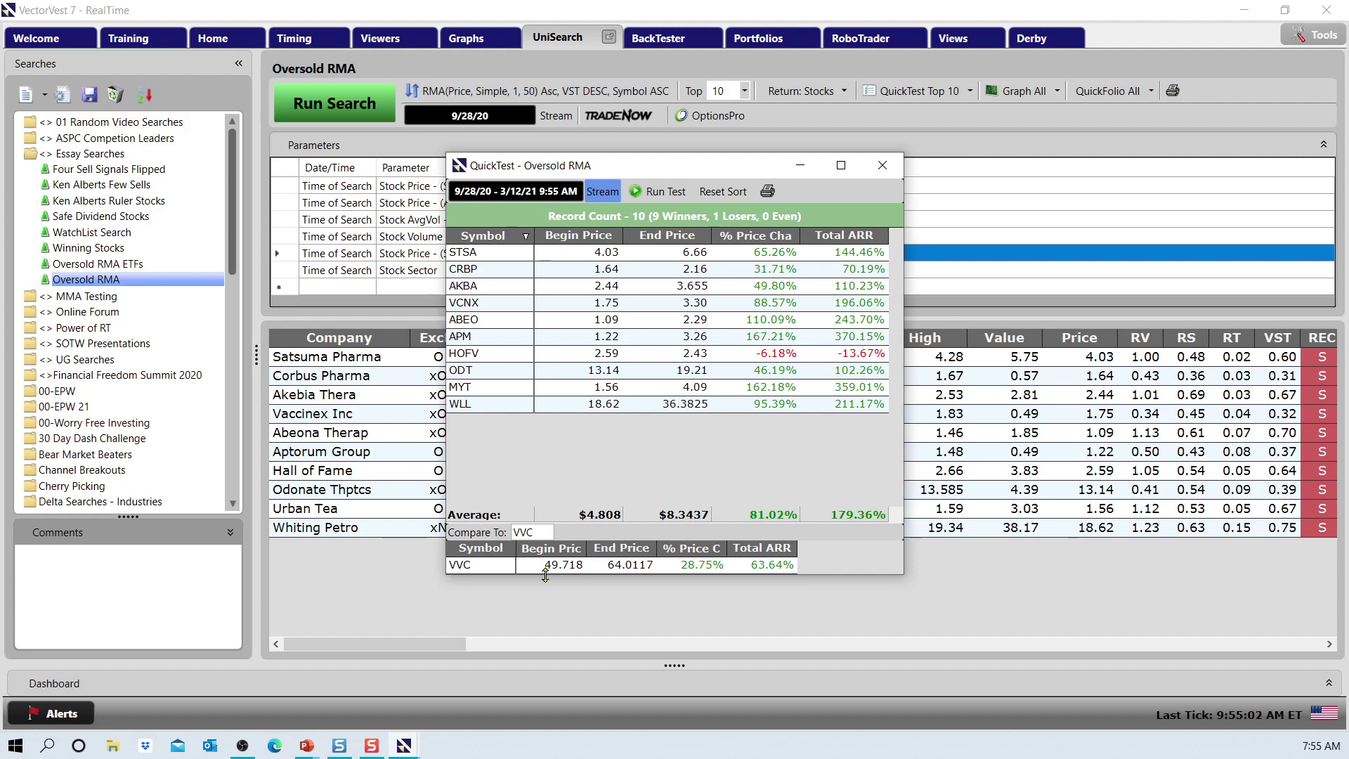
{"action": "left_click", "coordinate": [883, 165]}
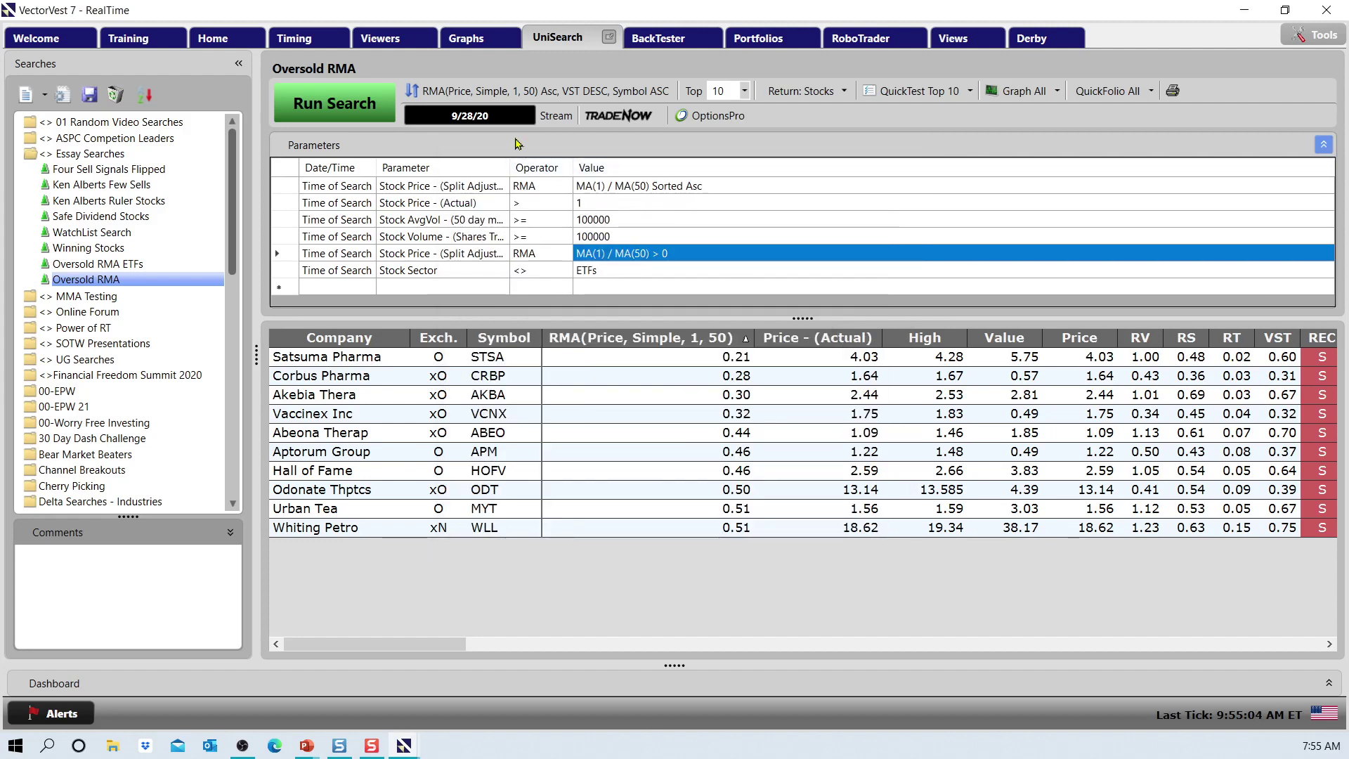
Open the search date selector and pick March 25, 2020
{"action": "left_click", "coordinate": [500, 123]}
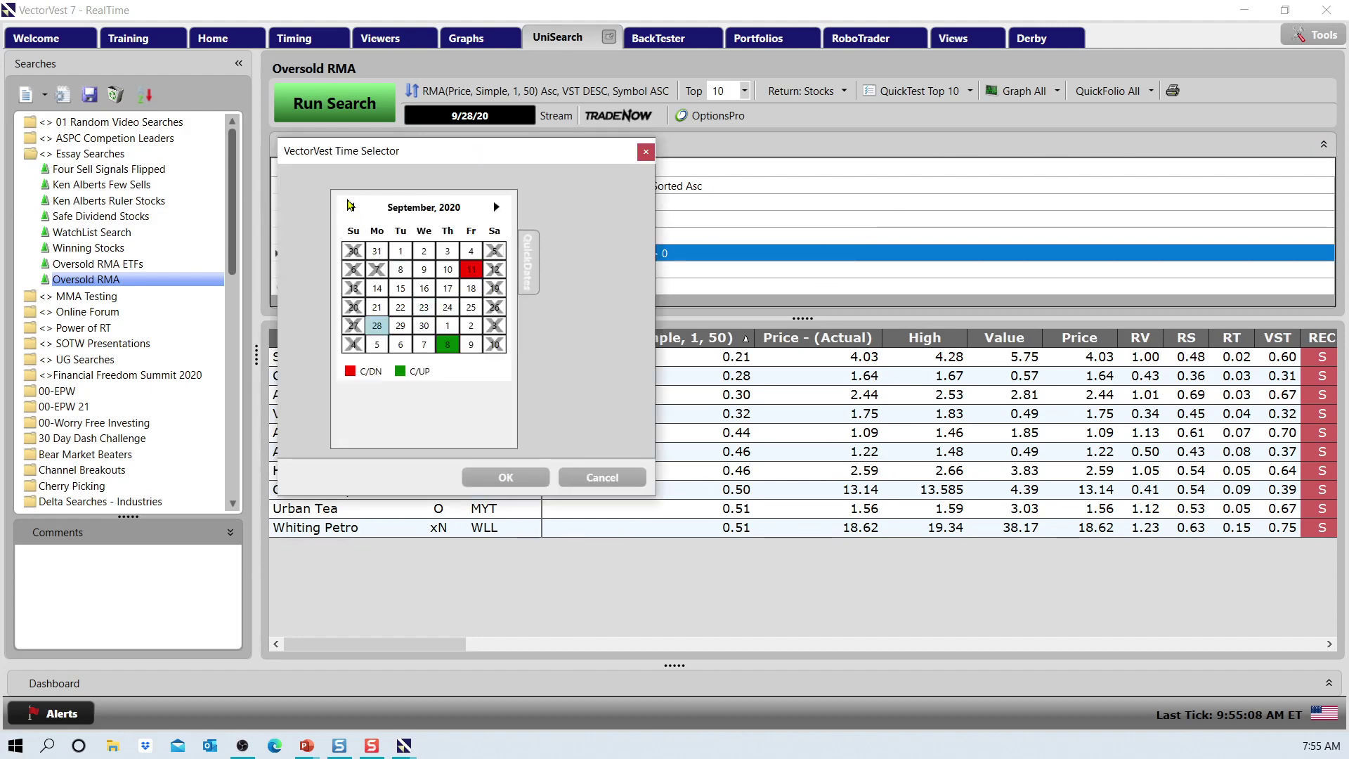
{"action": "left_click", "coordinate": [351, 206]}
{"action": "left_click", "coordinate": [351, 207]}
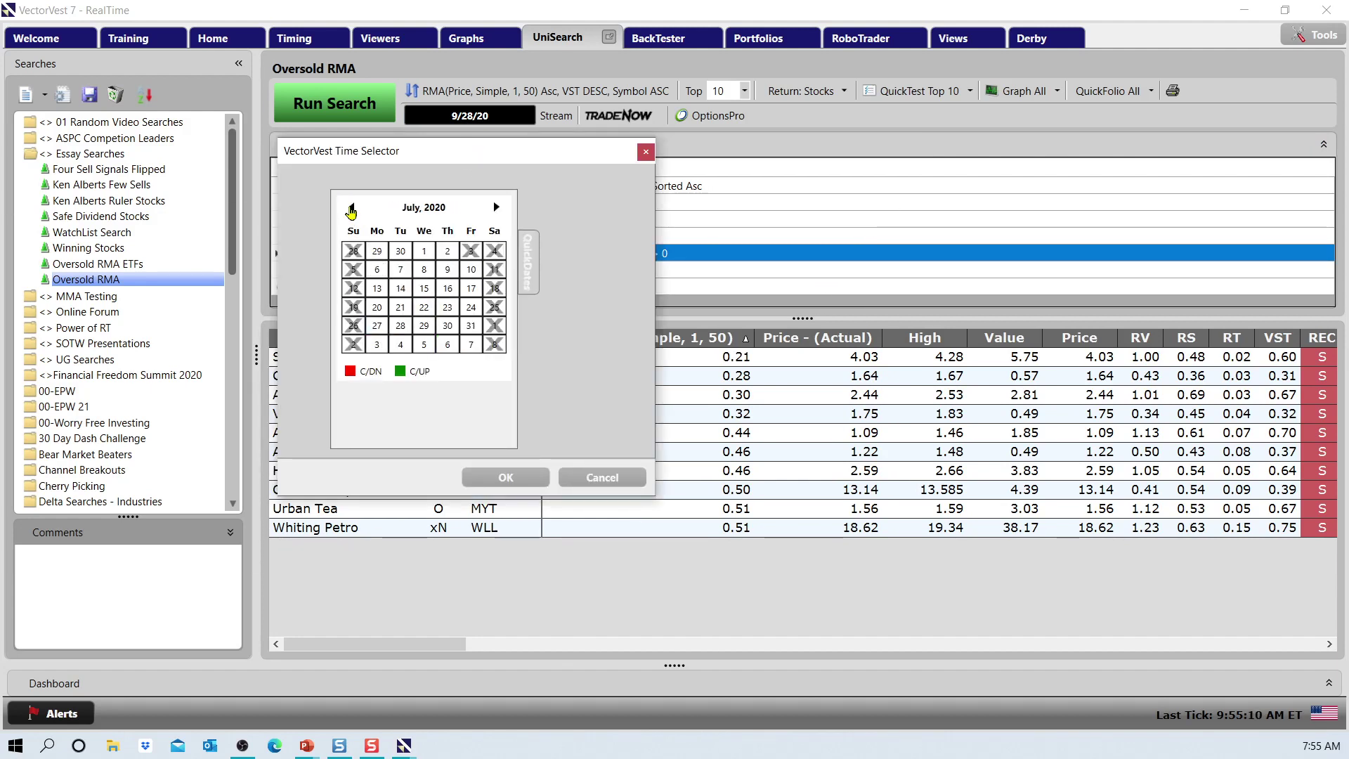
{"action": "left_click", "coordinate": [351, 207]}
{"action": "left_click", "coordinate": [352, 207]}
{"action": "left_click", "coordinate": [351, 207]}
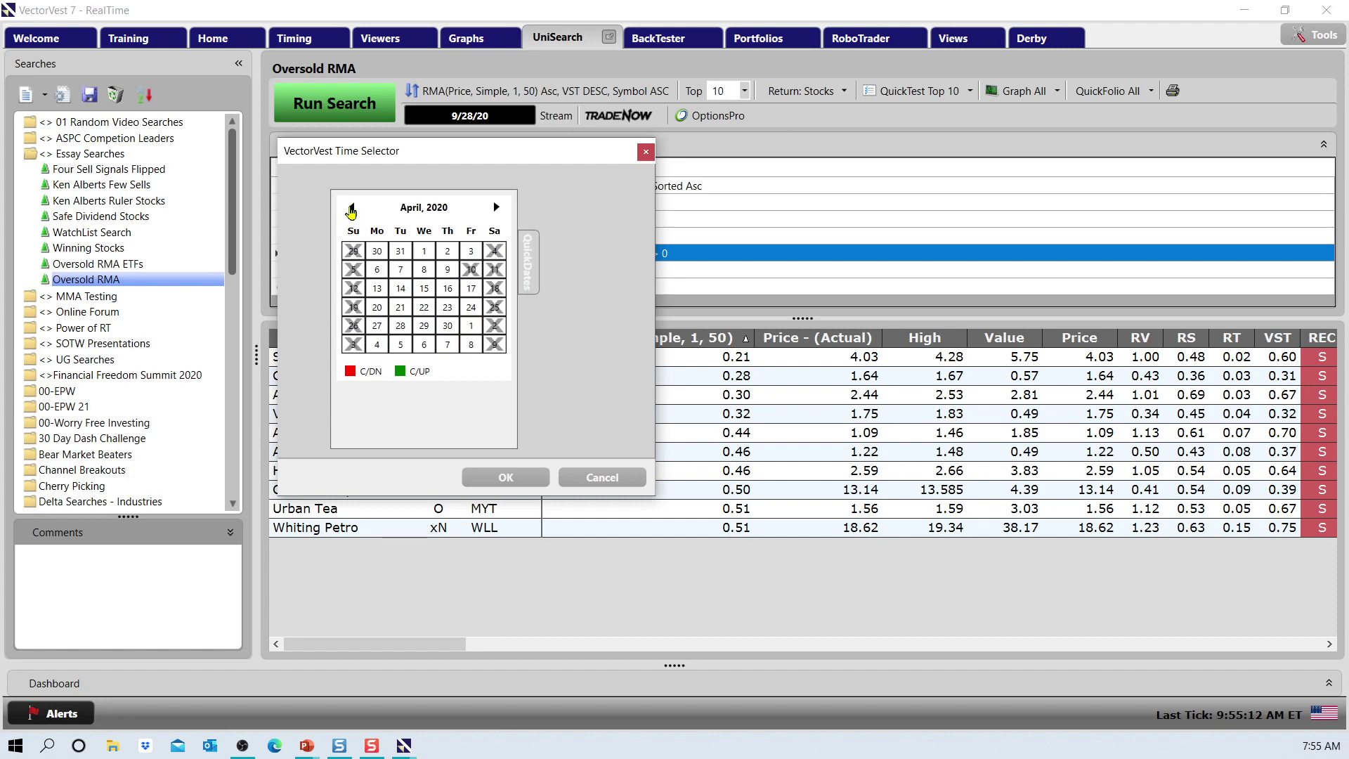
{"action": "left_click", "coordinate": [351, 208]}
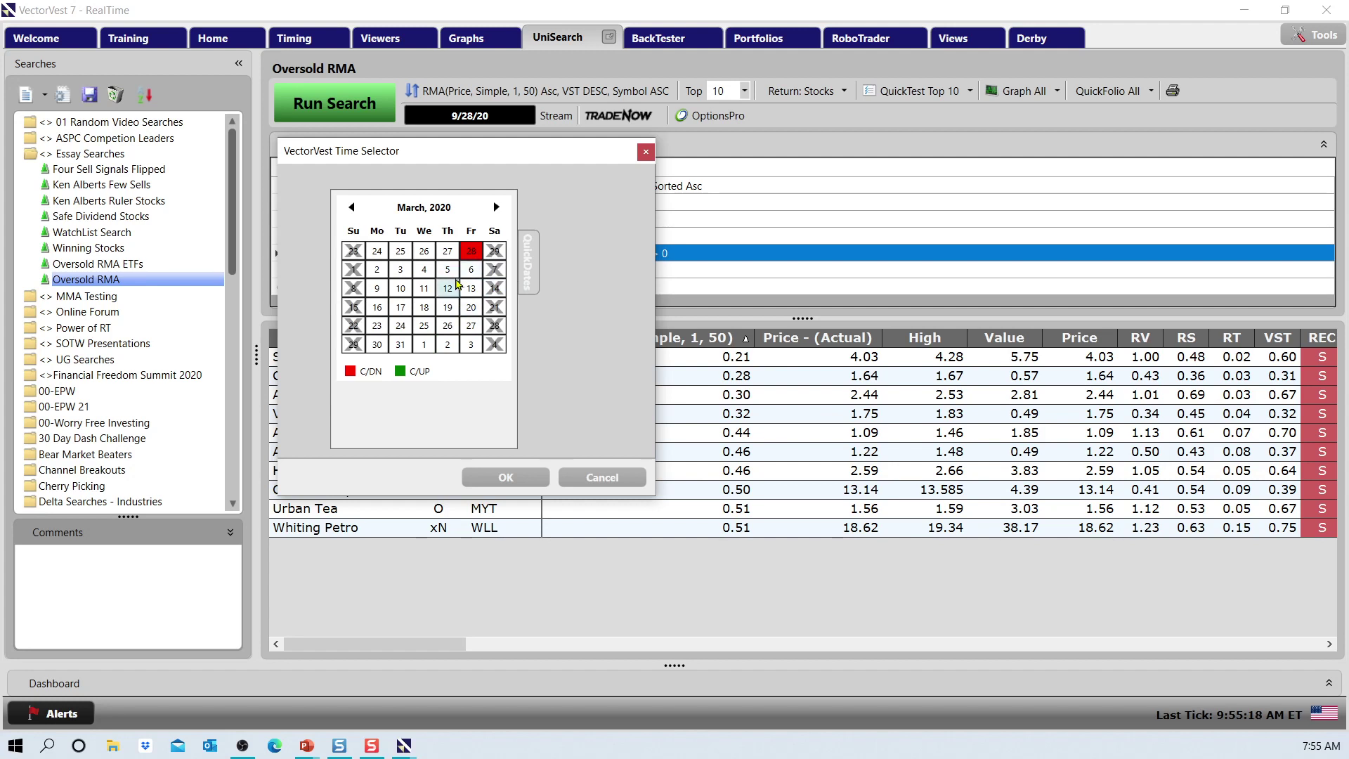
{"action": "left_click", "coordinate": [426, 332]}
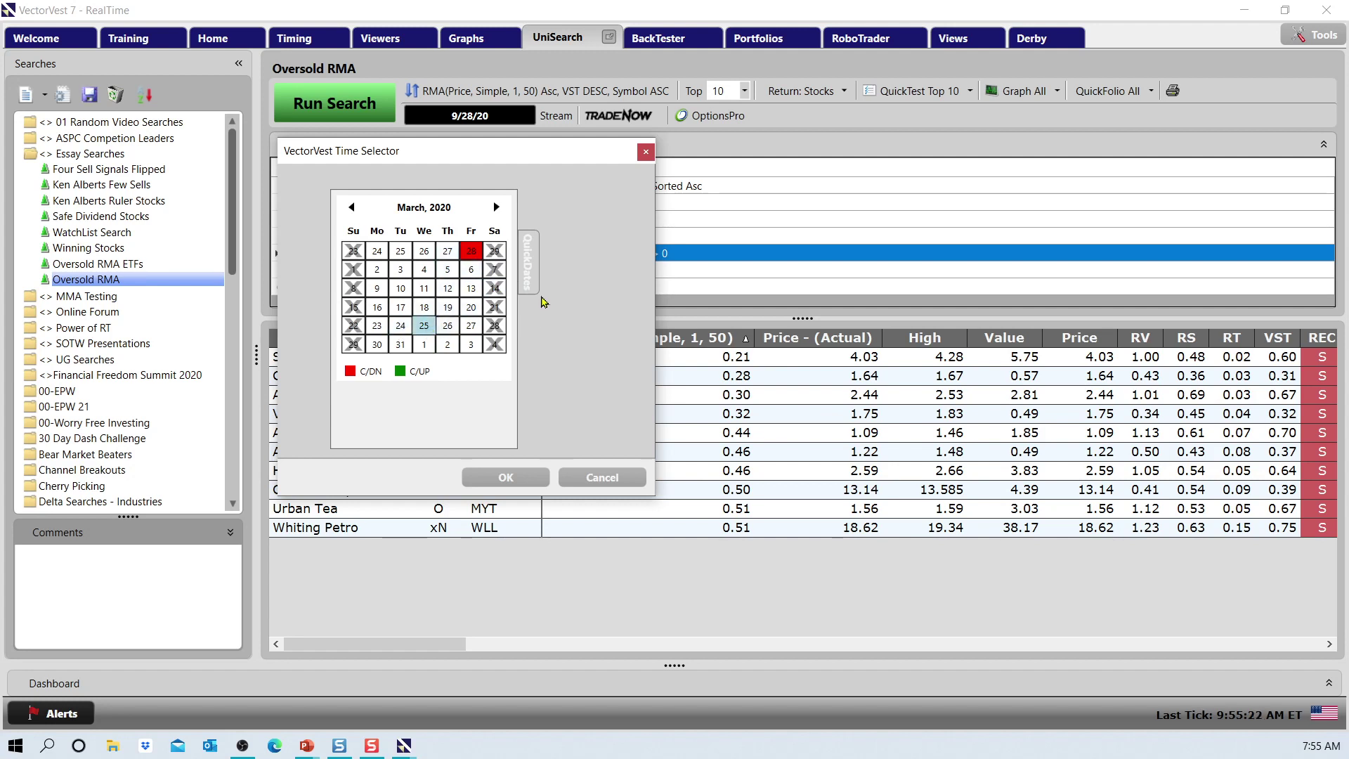
Switch the date selector's QuickDates to Primary Wave signals and accept 3/25/20 as the search date
{"action": "left_click", "coordinate": [528, 261]}
{"action": "left_click", "coordinate": [557, 243]}
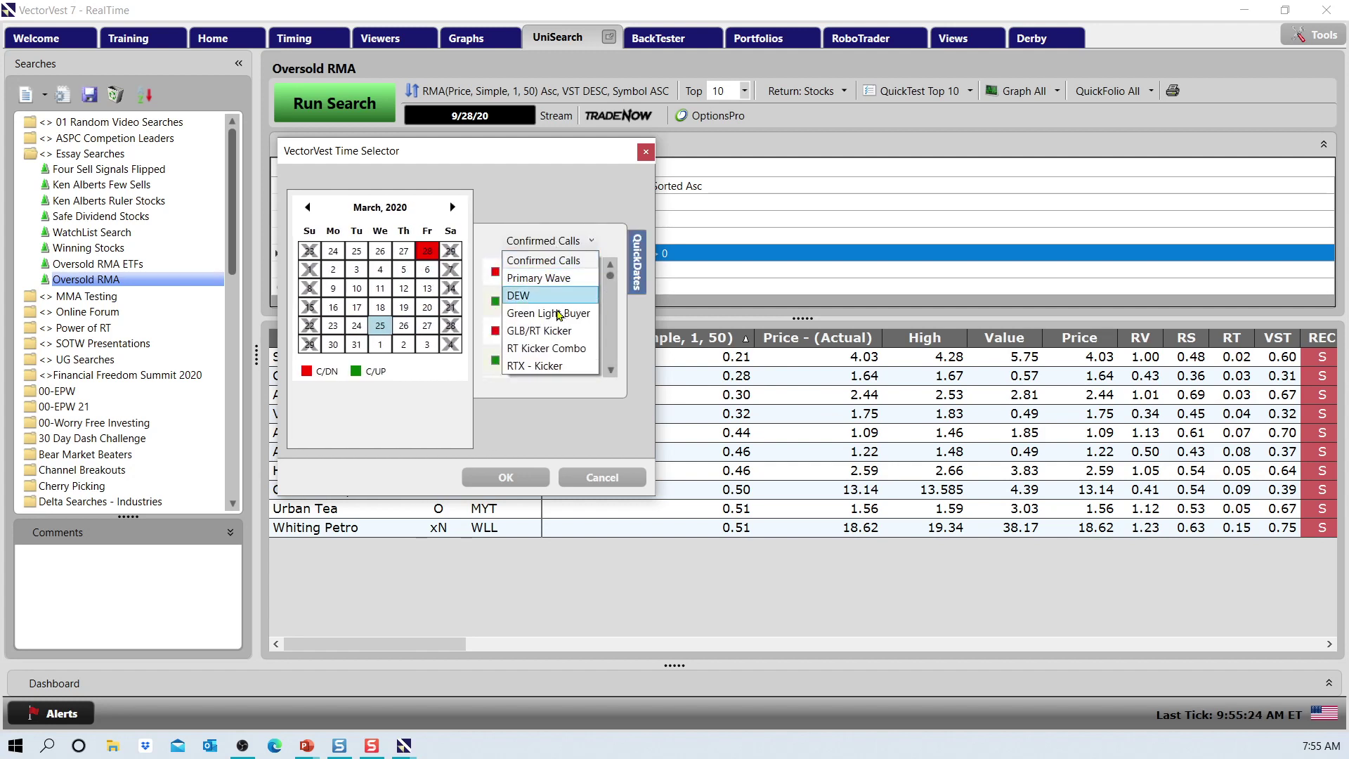
{"action": "left_click", "coordinate": [548, 289]}
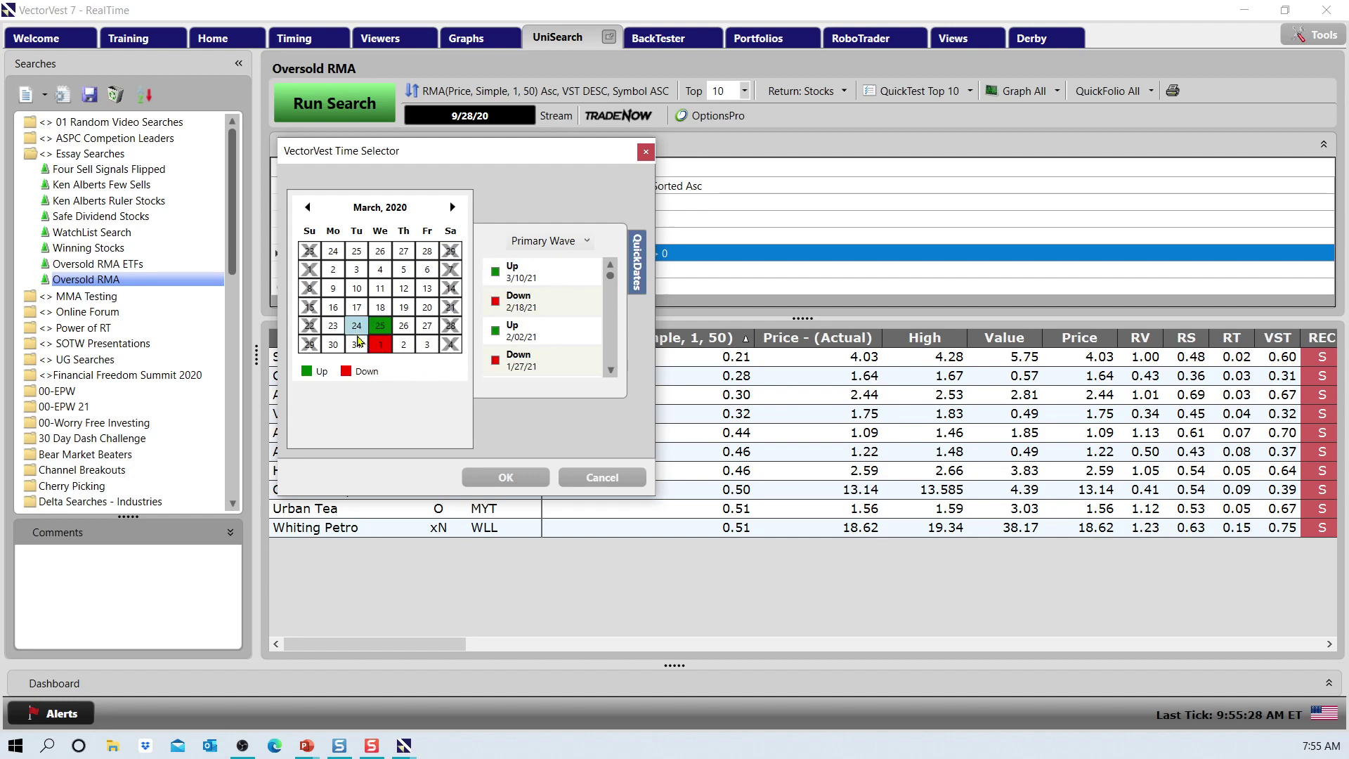
{"action": "left_click", "coordinate": [529, 477]}
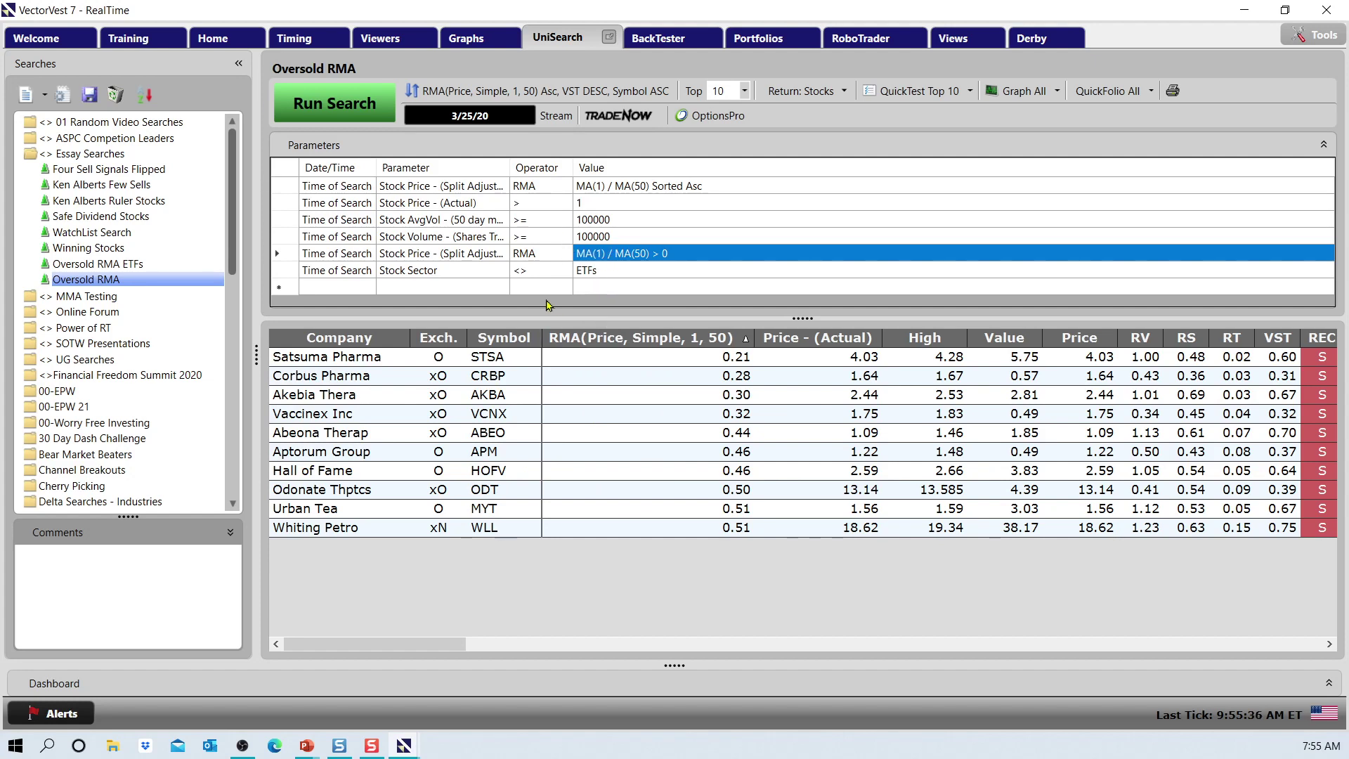
Run the Oversold RMA search for 3/25/20 and QuickTest its top 10 stocks
{"action": "left_click", "coordinate": [332, 104]}
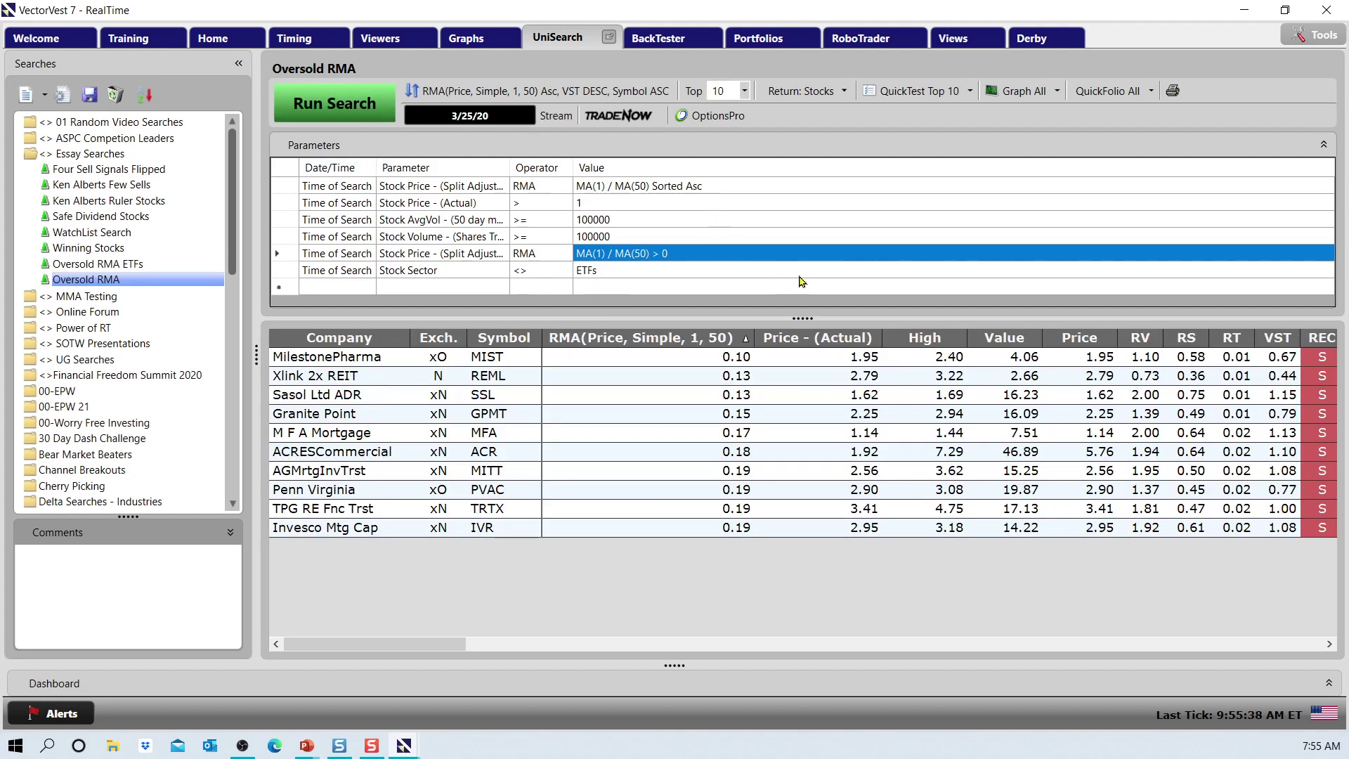
{"action": "left_click", "coordinate": [921, 99]}
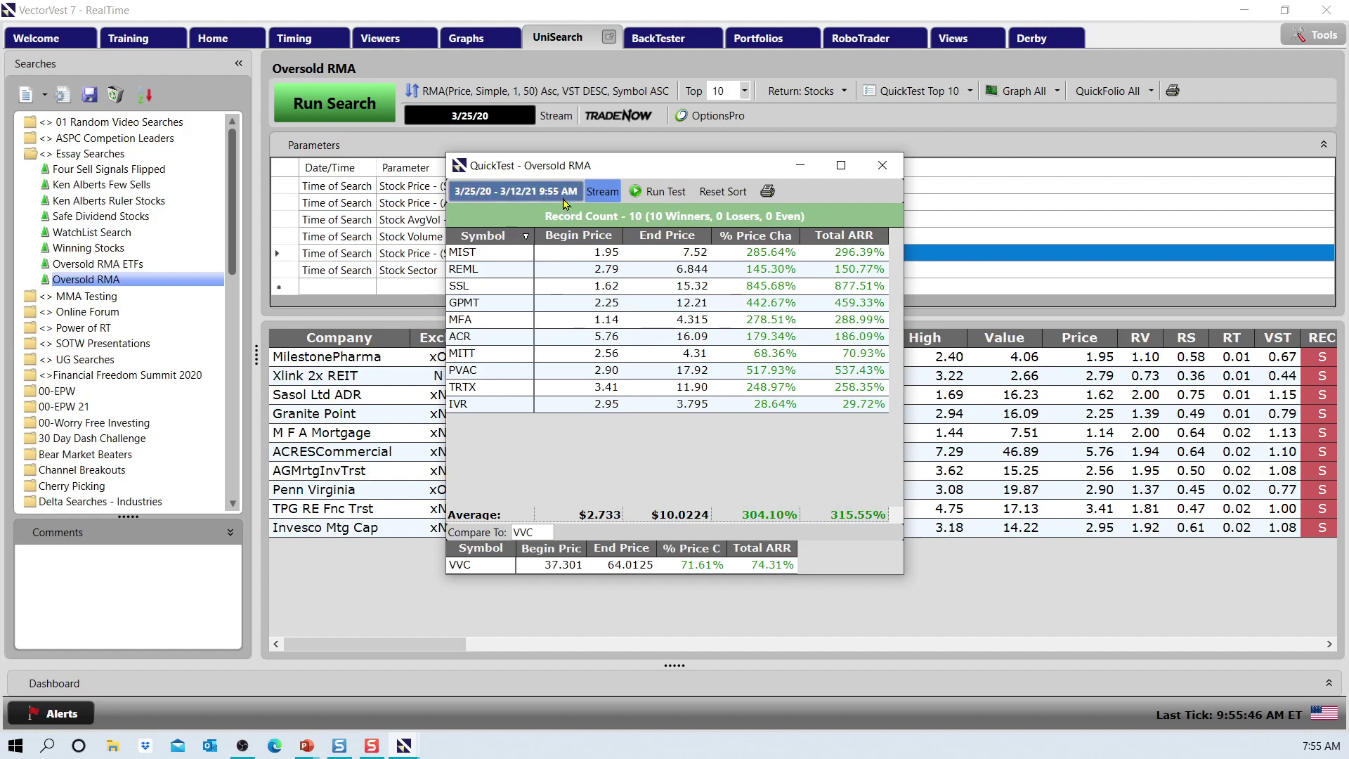
Rerun the QuickTest from 3/25/20 with the end date set to 10/26/20, and close its results
{"action": "left_click", "coordinate": [359, 376]}
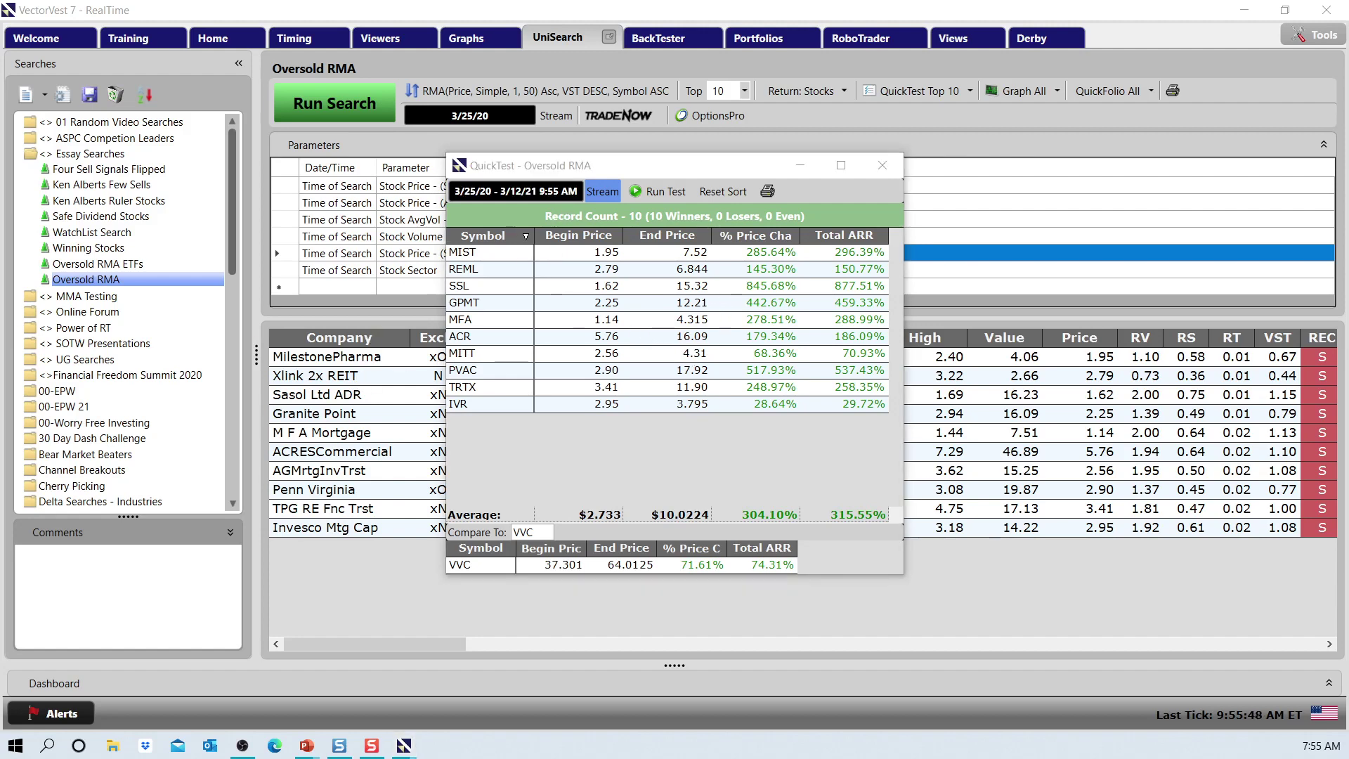
{"action": "left_click", "coordinate": [515, 191]}
{"action": "left_click", "coordinate": [629, 484]}
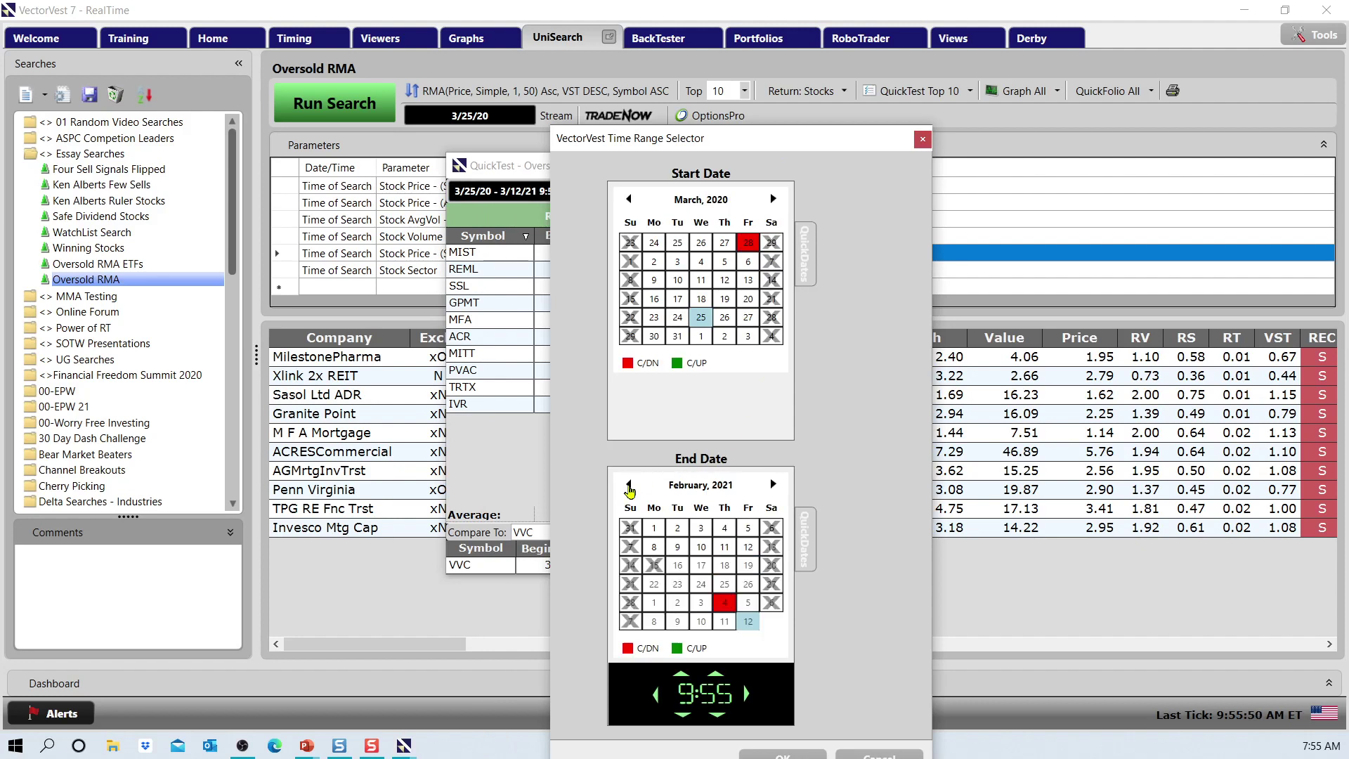
{"action": "left_click", "coordinate": [629, 485]}
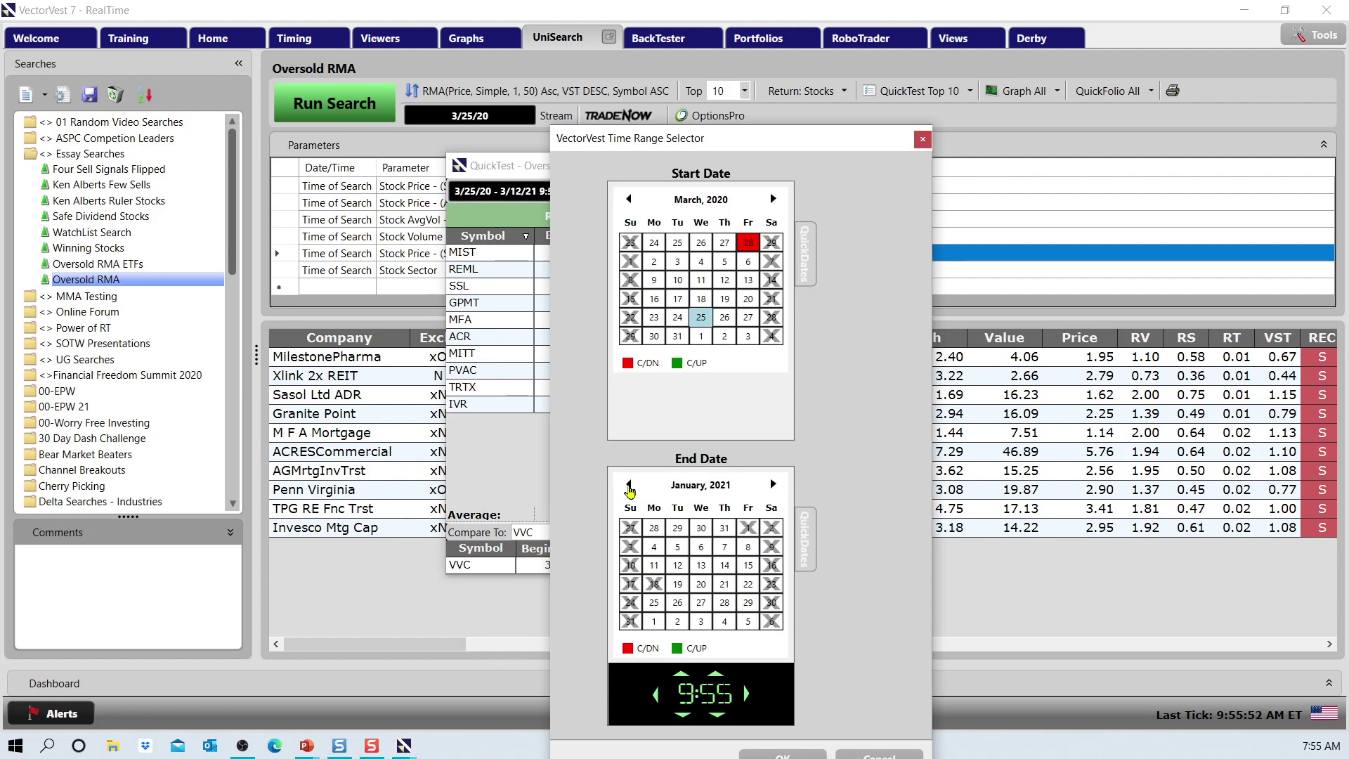
{"action": "left_click", "coordinate": [628, 485]}
{"action": "left_click", "coordinate": [629, 485]}
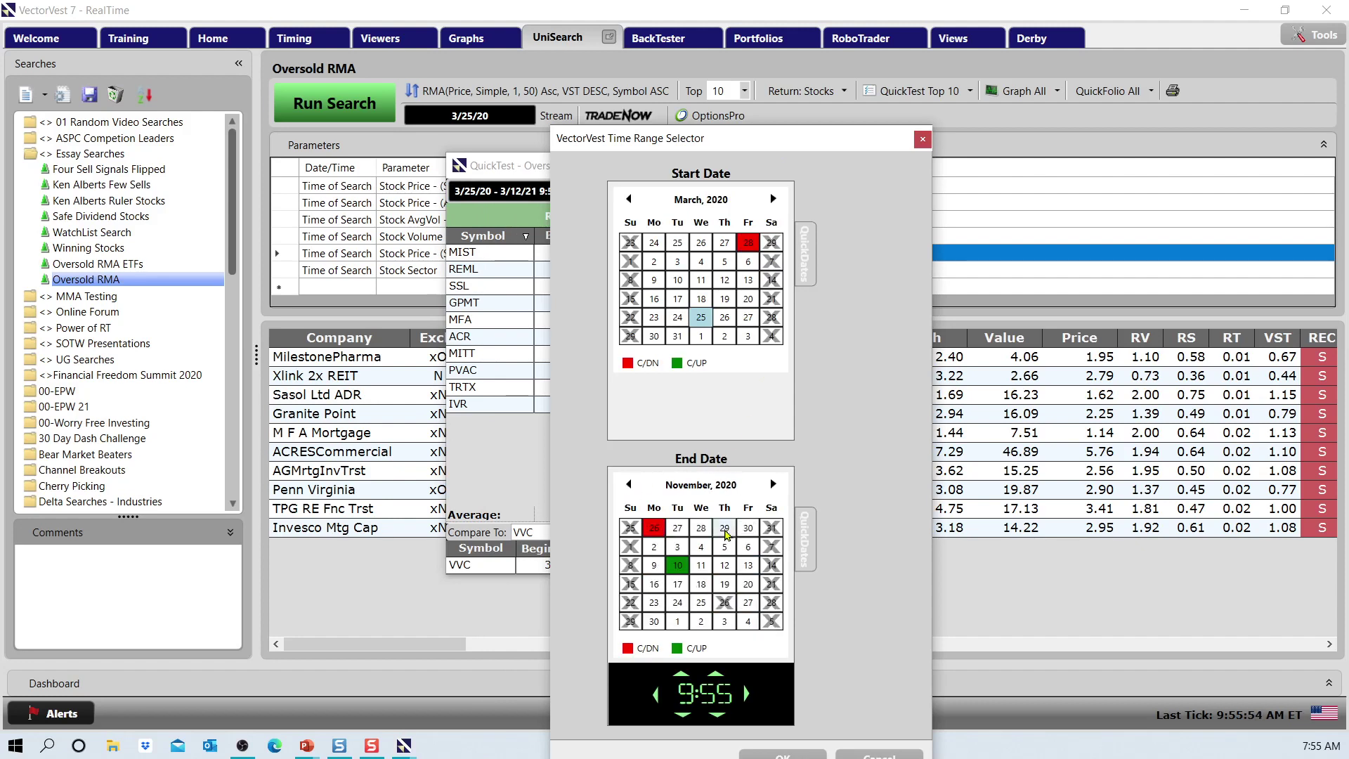
{"action": "scroll", "coordinate": [674, 534], "scroll_direction": "up", "scroll_amount": 2}
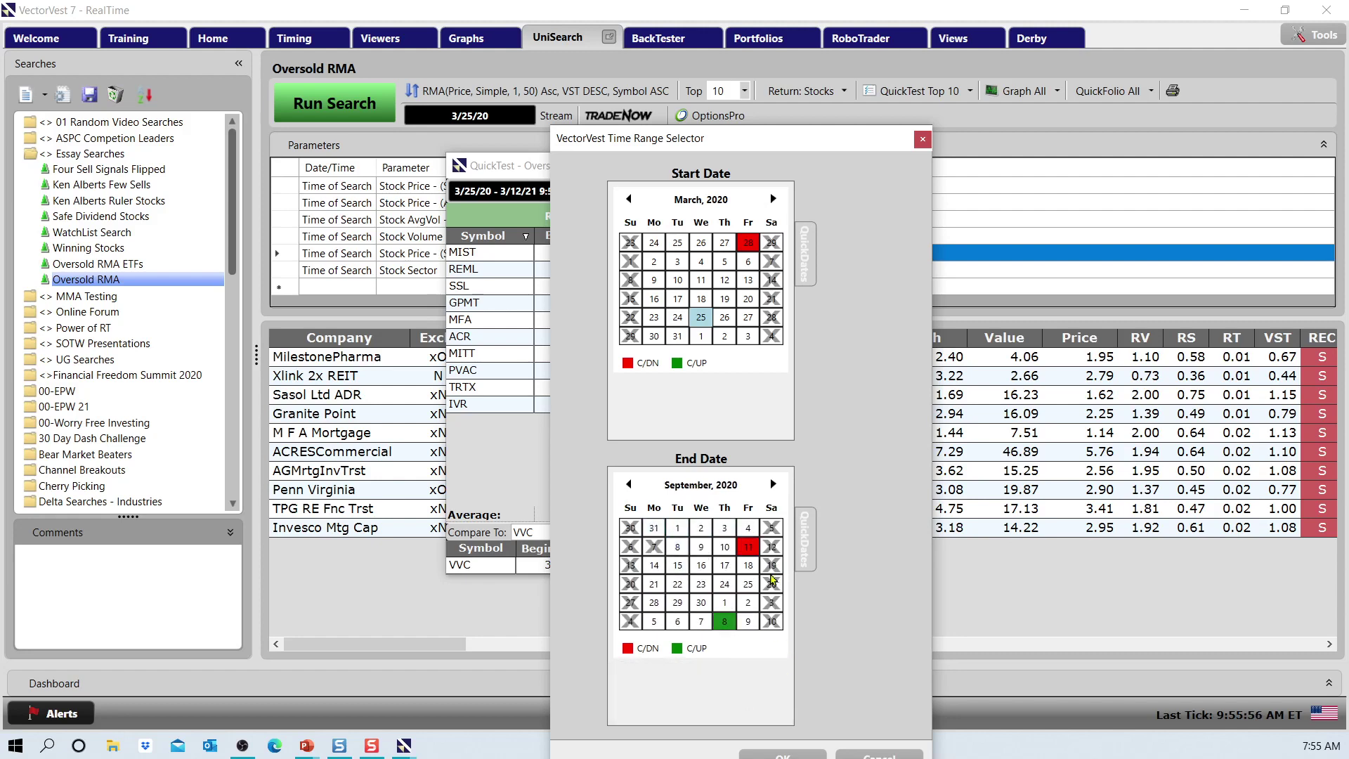
{"action": "left_click", "coordinate": [782, 754]}
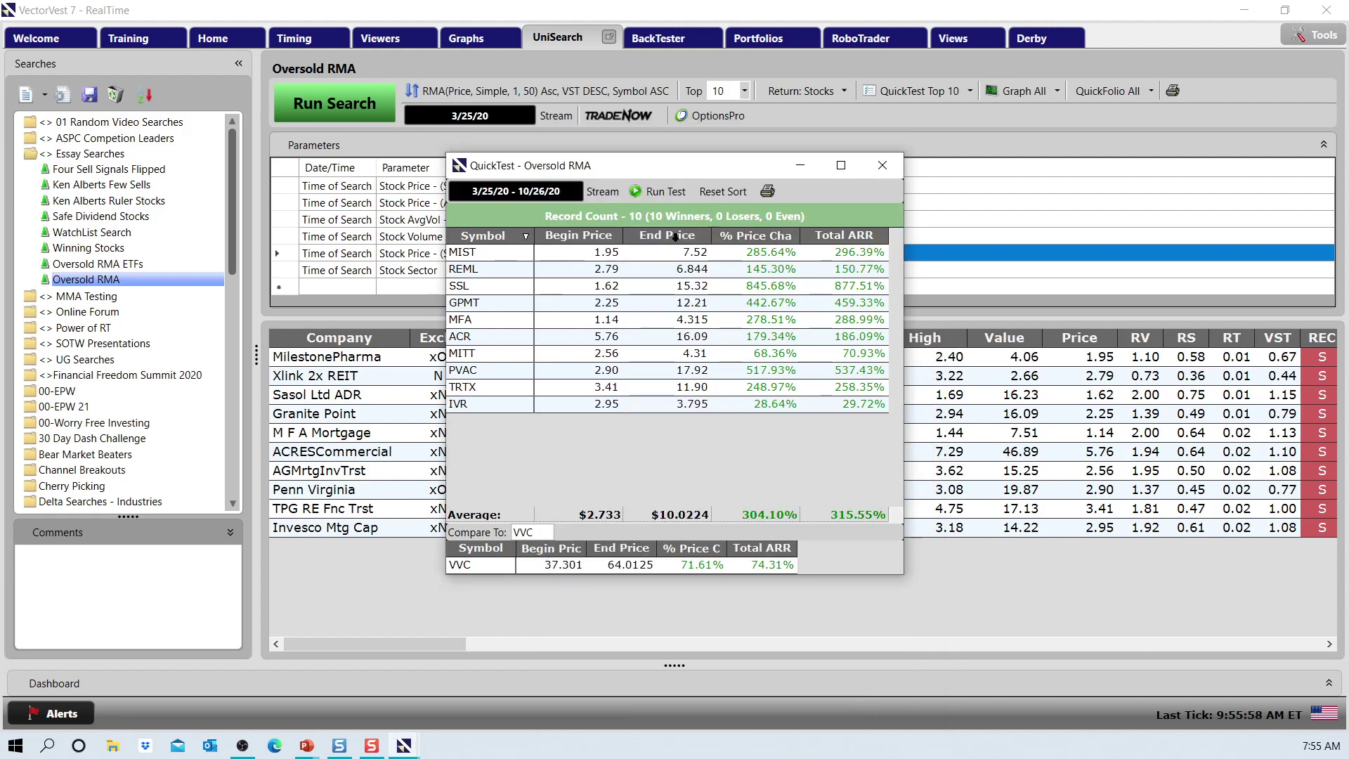
{"action": "left_click", "coordinate": [636, 193]}
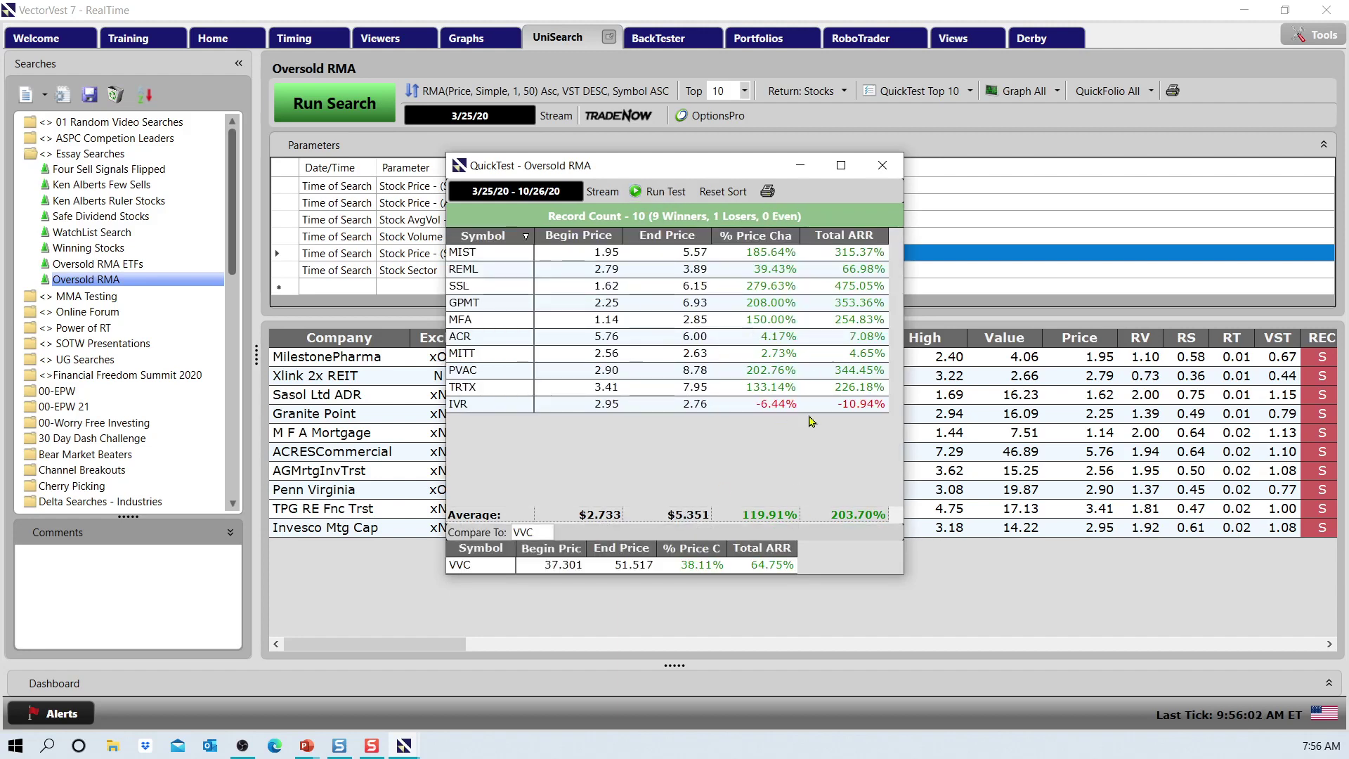
{"action": "left_click", "coordinate": [883, 165]}
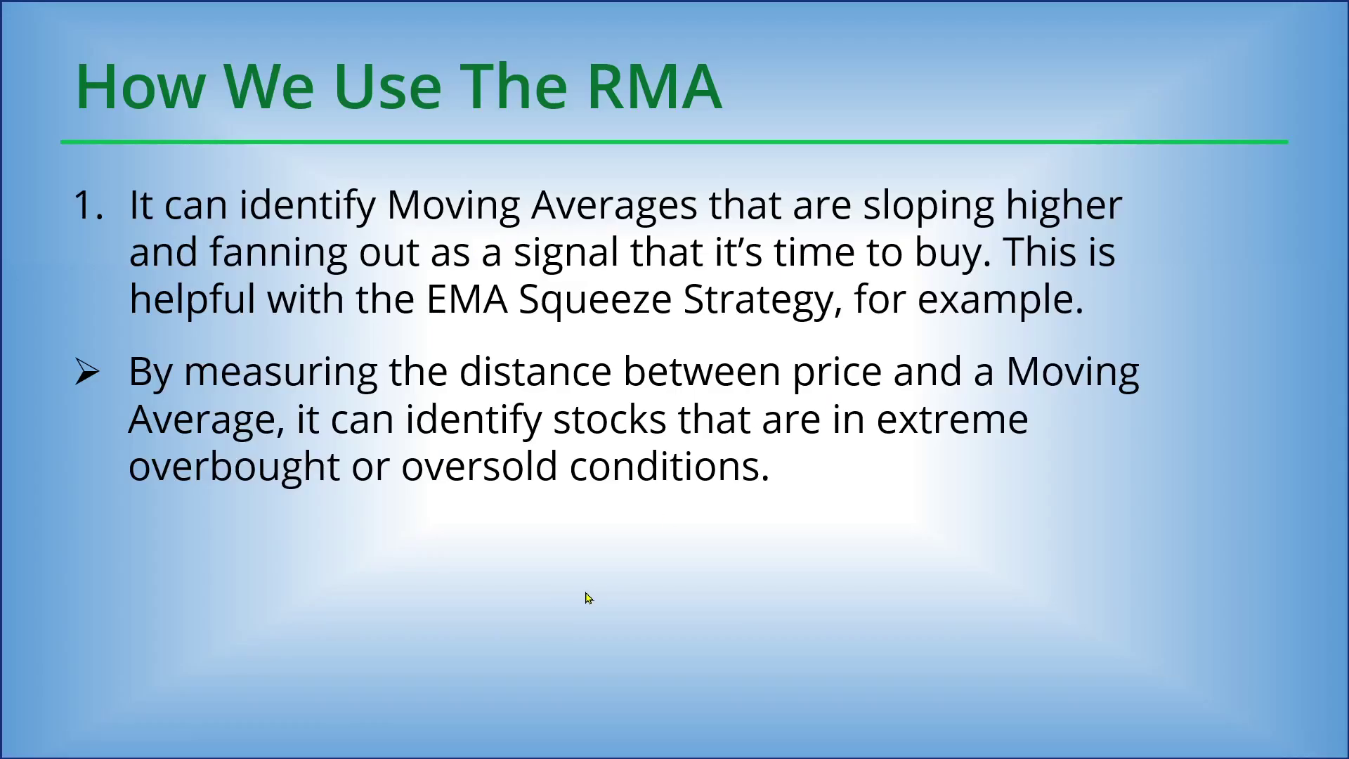
{"action": "left_click", "coordinate": [578, 600]}
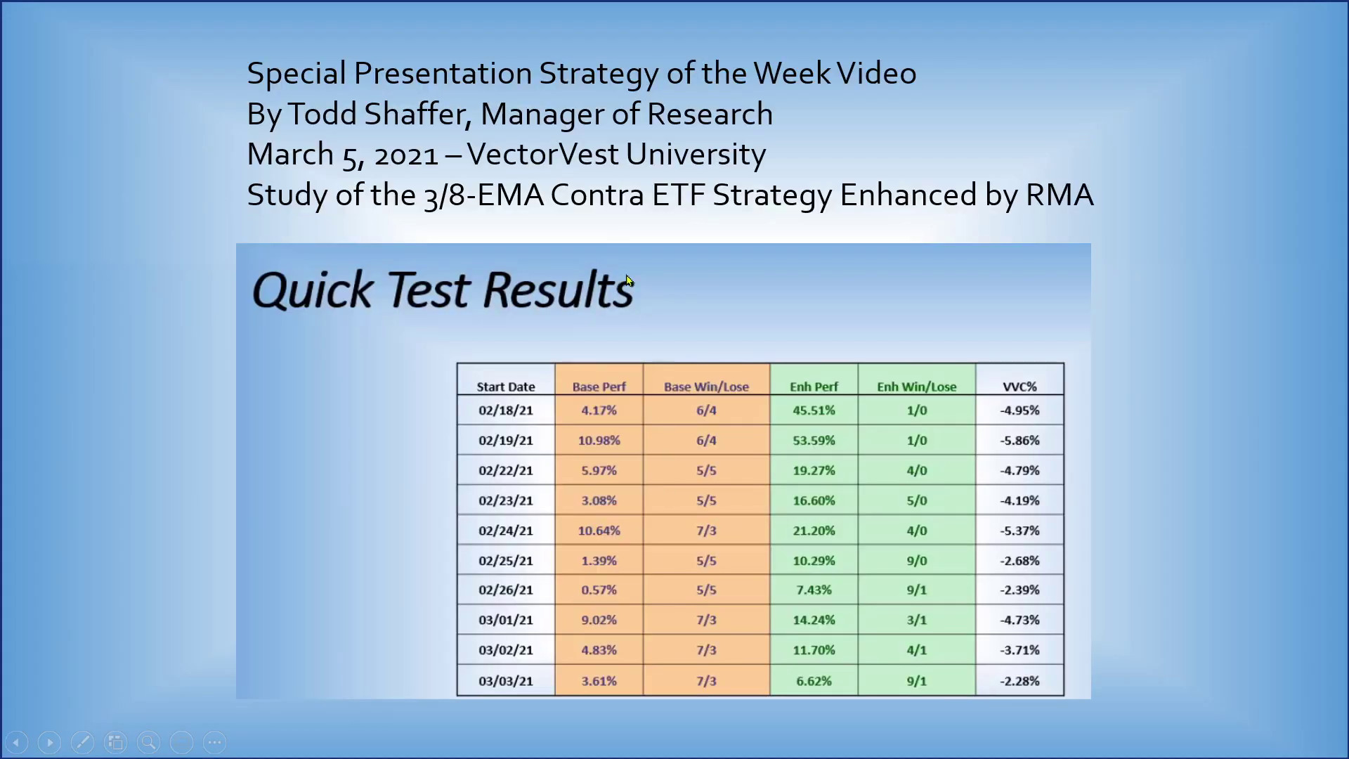